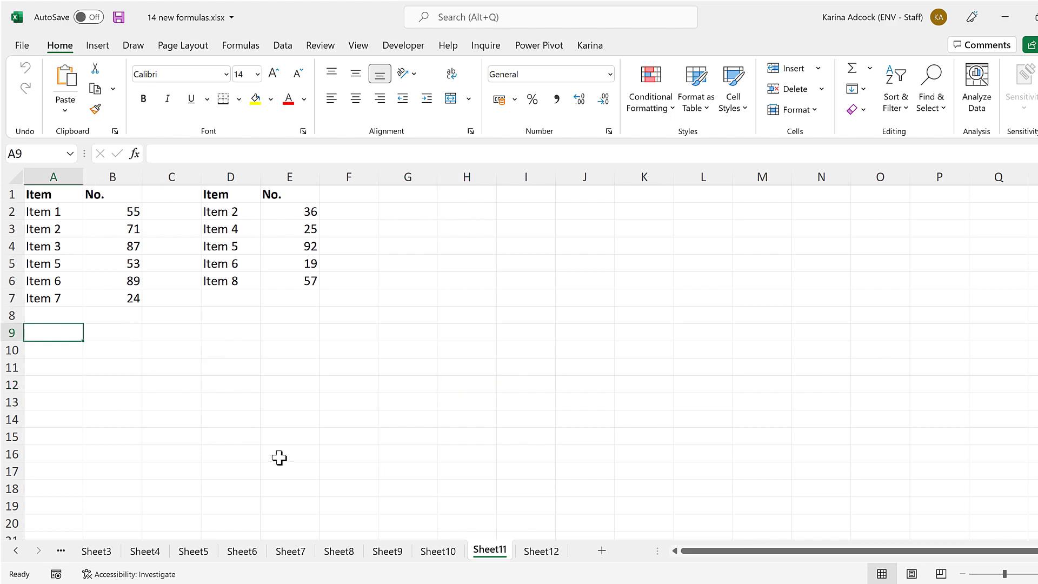
Stack both item lists into one column from cell A9 with the formula =VSTACK(A2:A7,D2:D6)
text(=vsta)
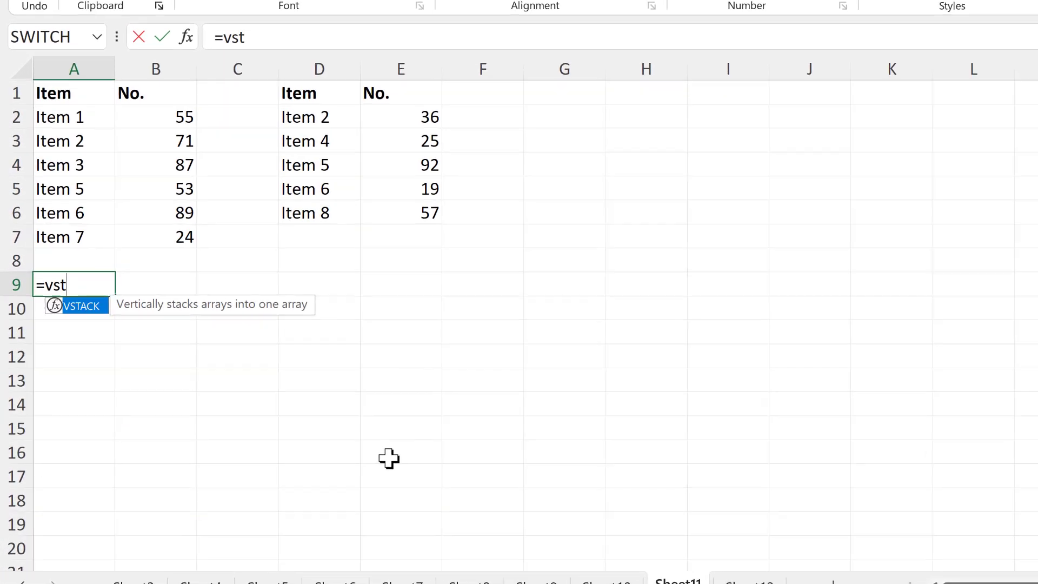
text(ck)
key(Tab)
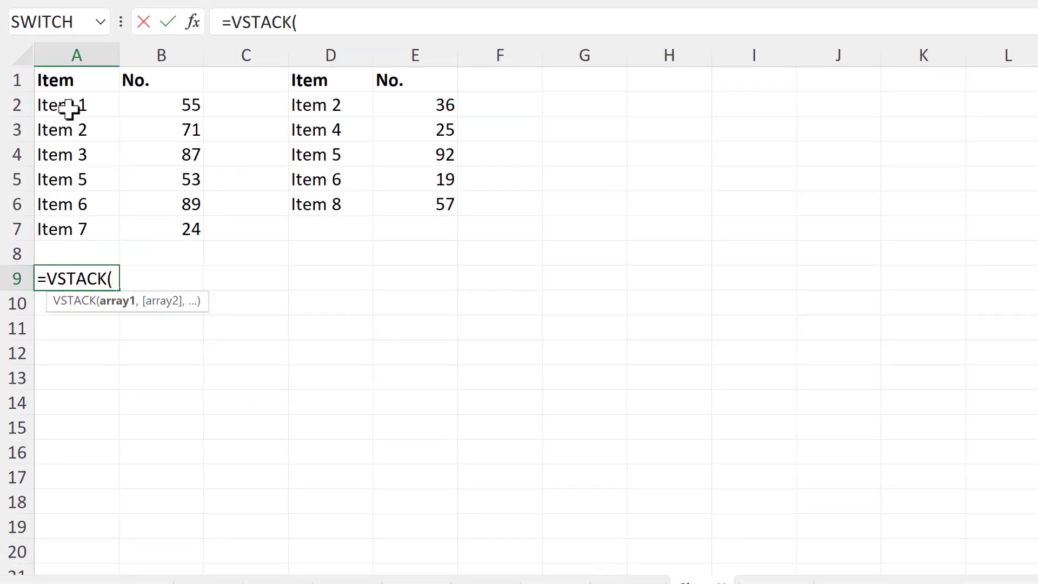
drag(69, 105, 78, 224)
text(,)
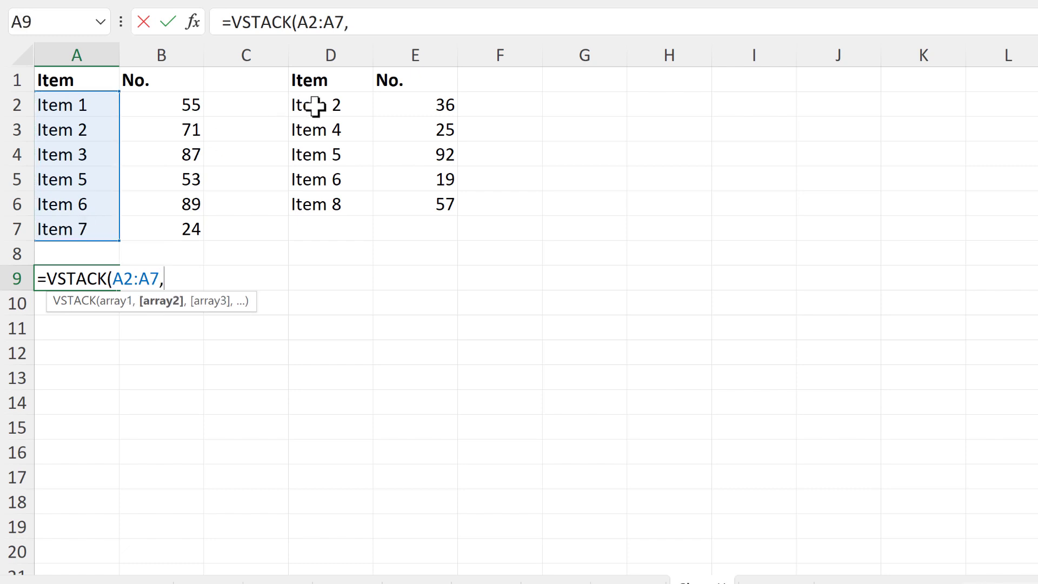
drag(313, 104, 336, 204)
text())
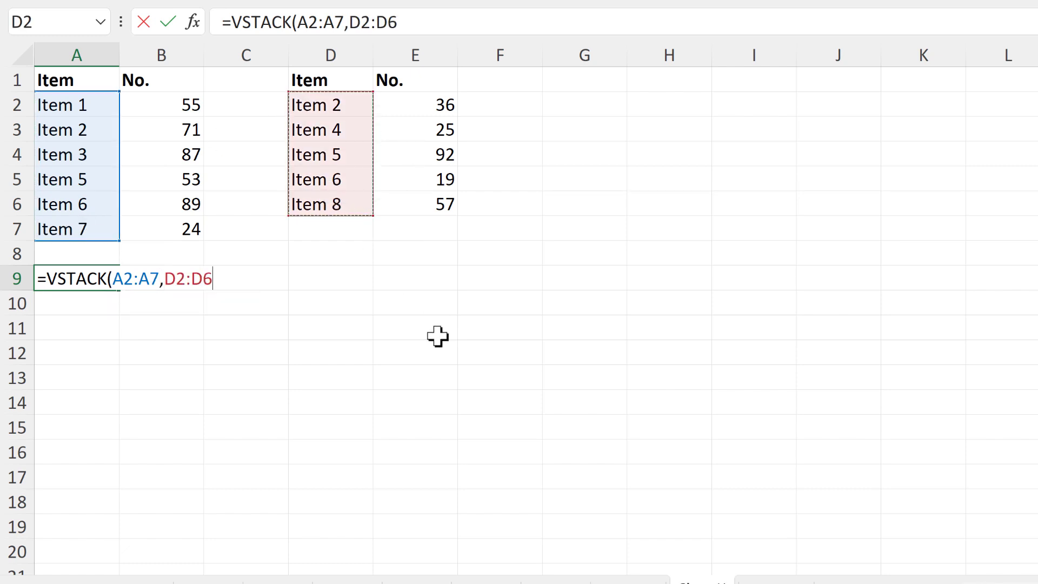
key(Return)
Wrap the A9 formula in SORT and UNIQUE so it reads =SORT(UNIQUE(VSTACK(A2:A7,D2:D6)))
click(99, 285)
key(F2)
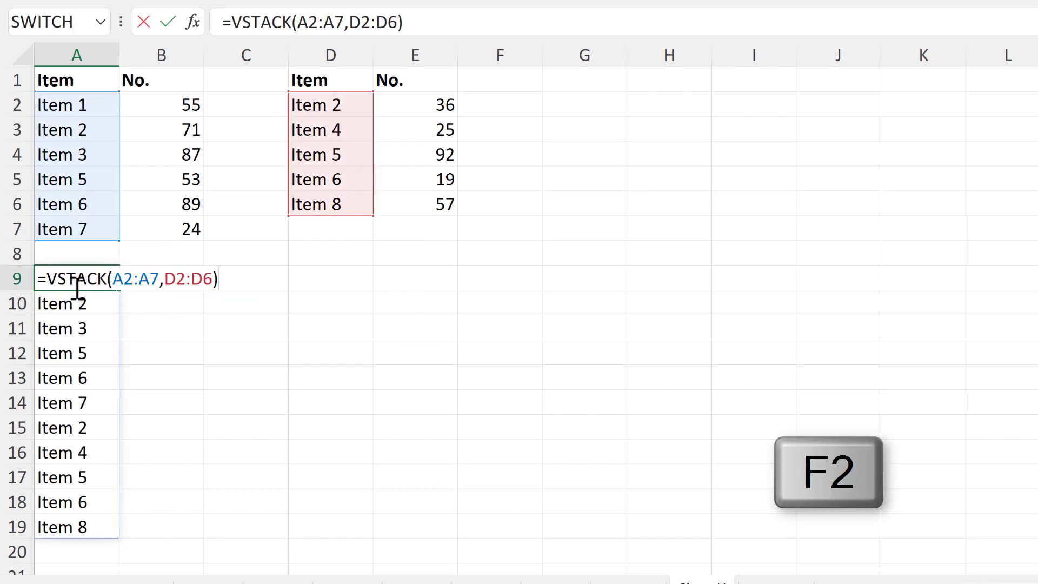
click(50, 279)
text(sort)
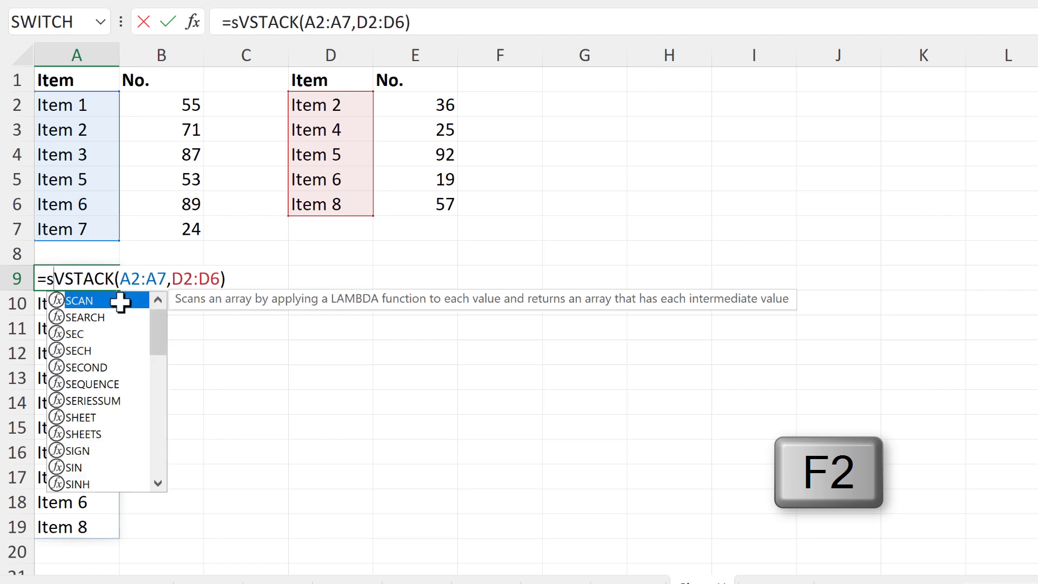
key(Tab)
text(unique)
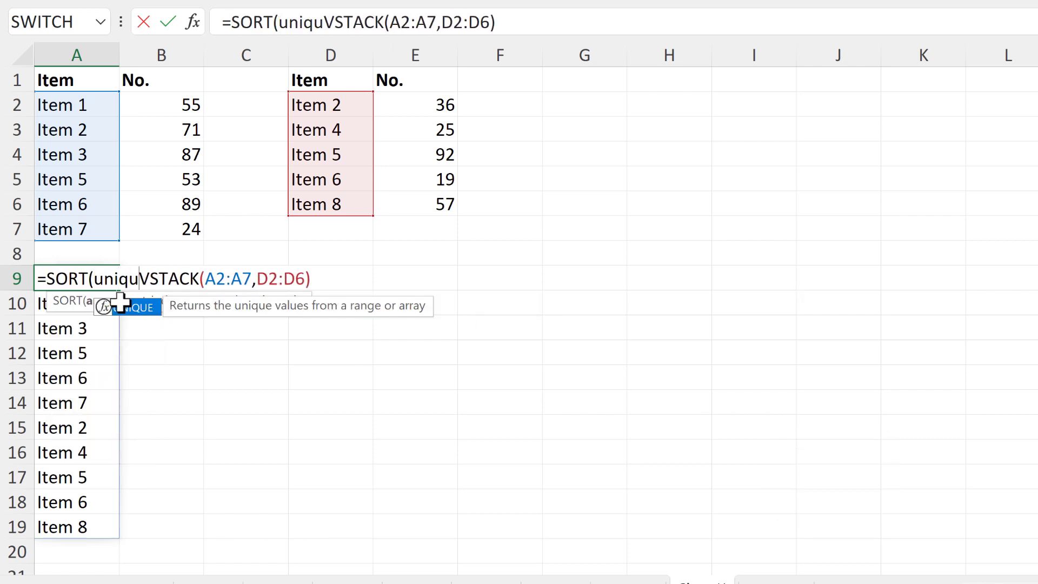
key(Tab)
text()))
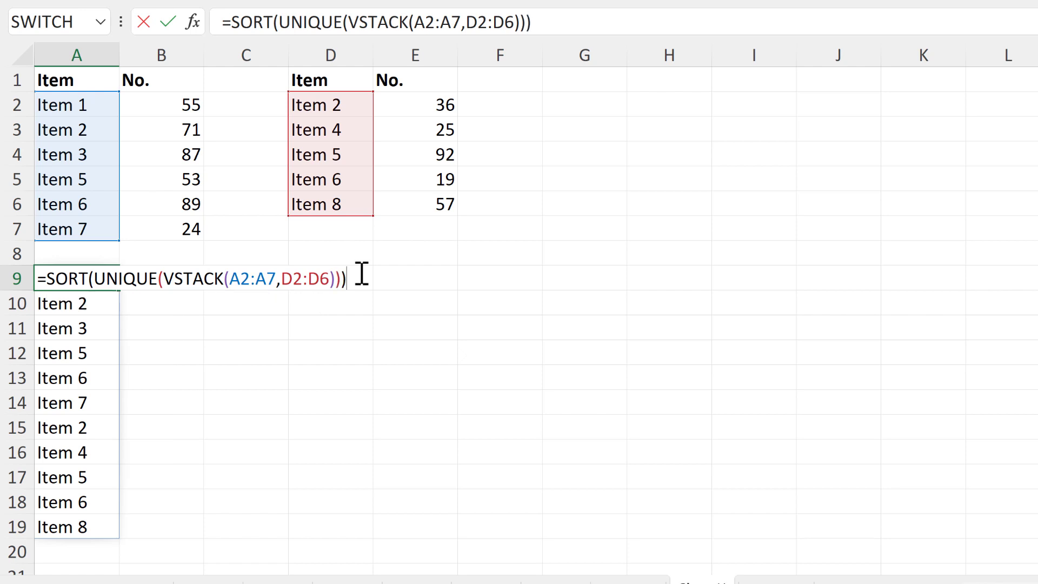
key(Return)
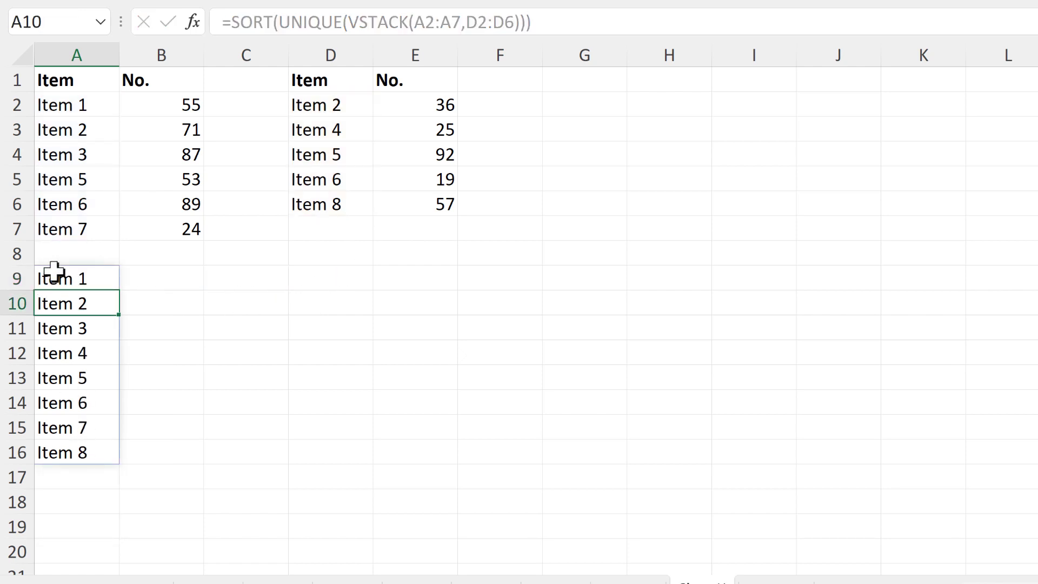
Enter =INDEX(A2:A7,XMATCH(A9#,A2:A7)) in cell B9 to look up the combined items in the first list
click(181, 283)
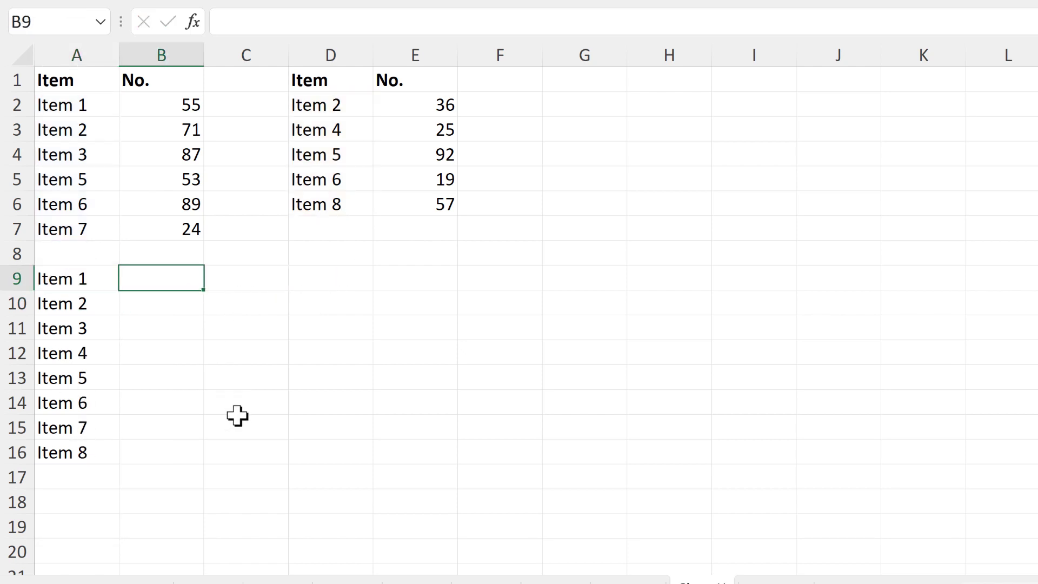
text(=index)
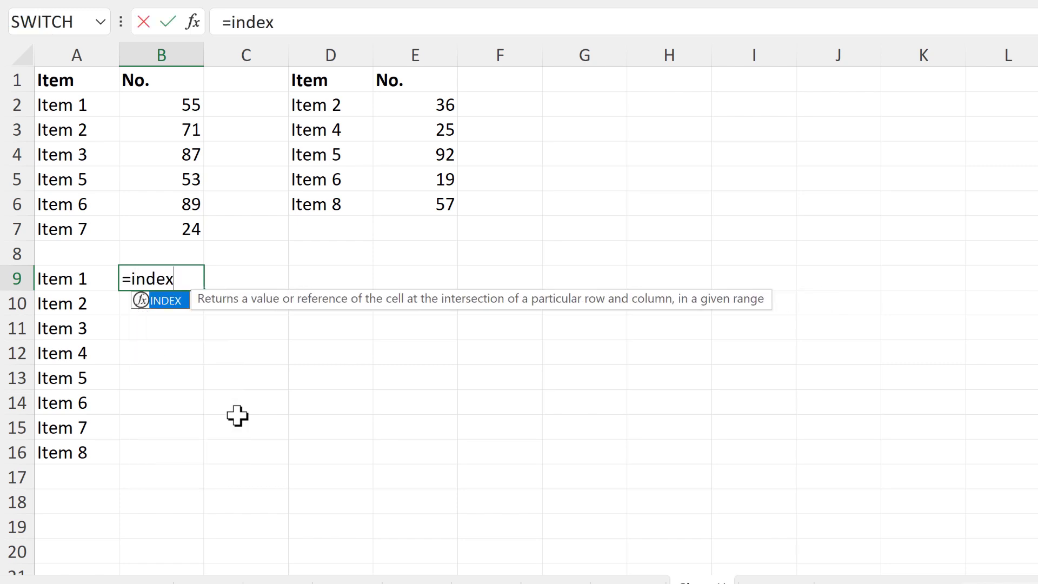
key(Tab)
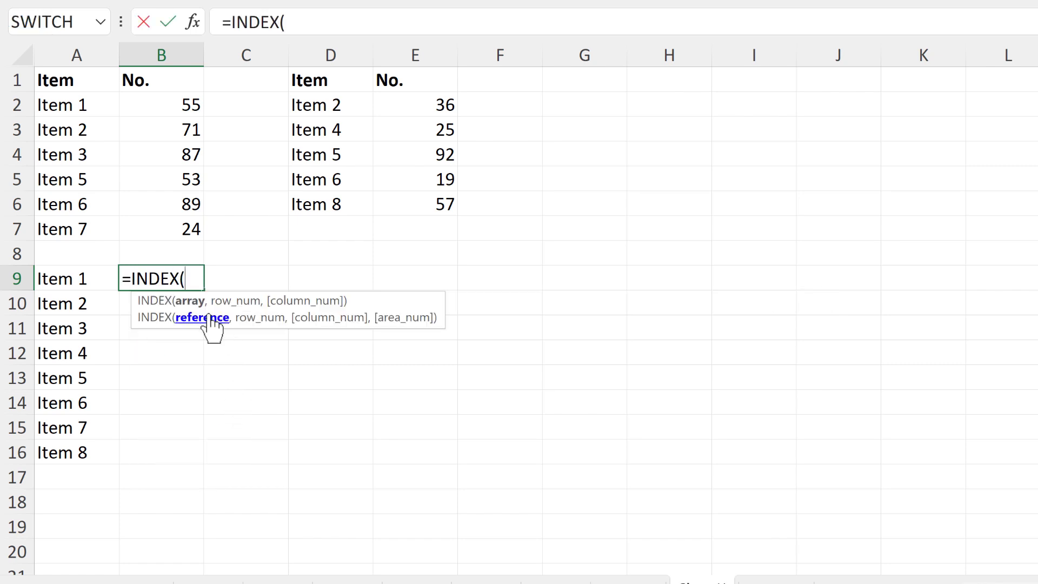
drag(79, 108, 83, 227)
text(,)
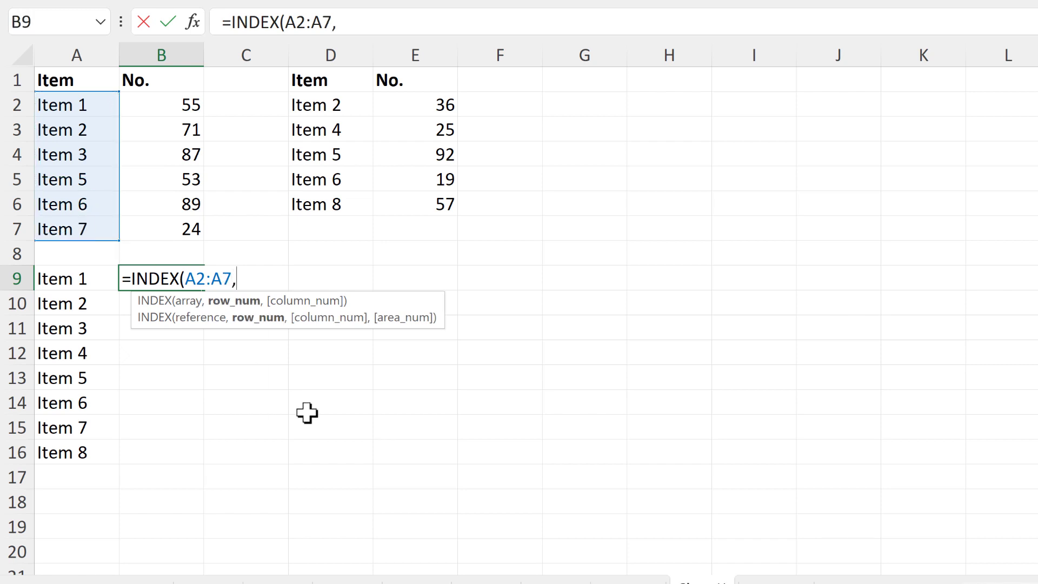
text(xmatch)
key(Tab)
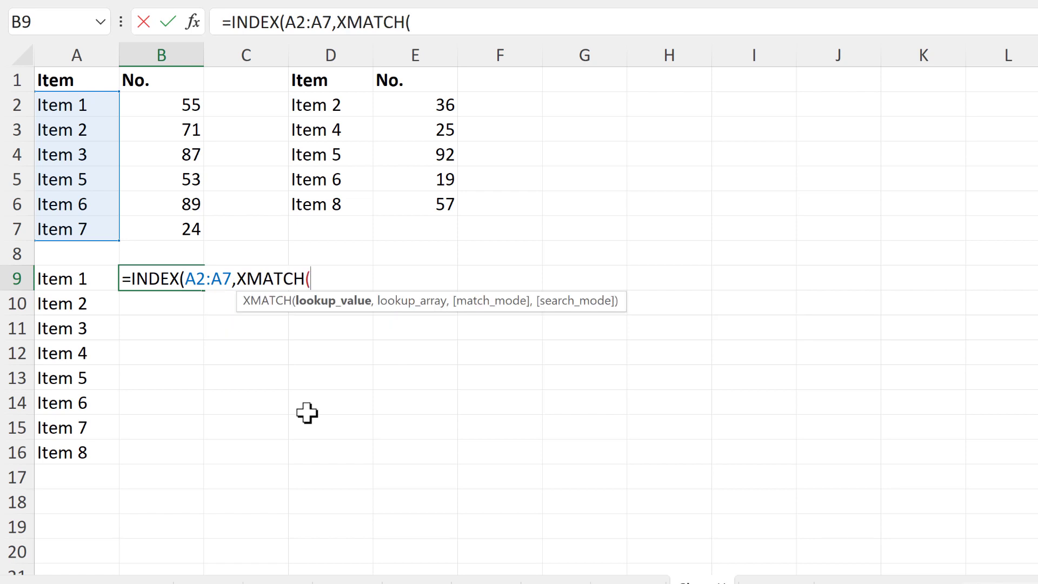
drag(63, 280, 67, 450)
text(,)
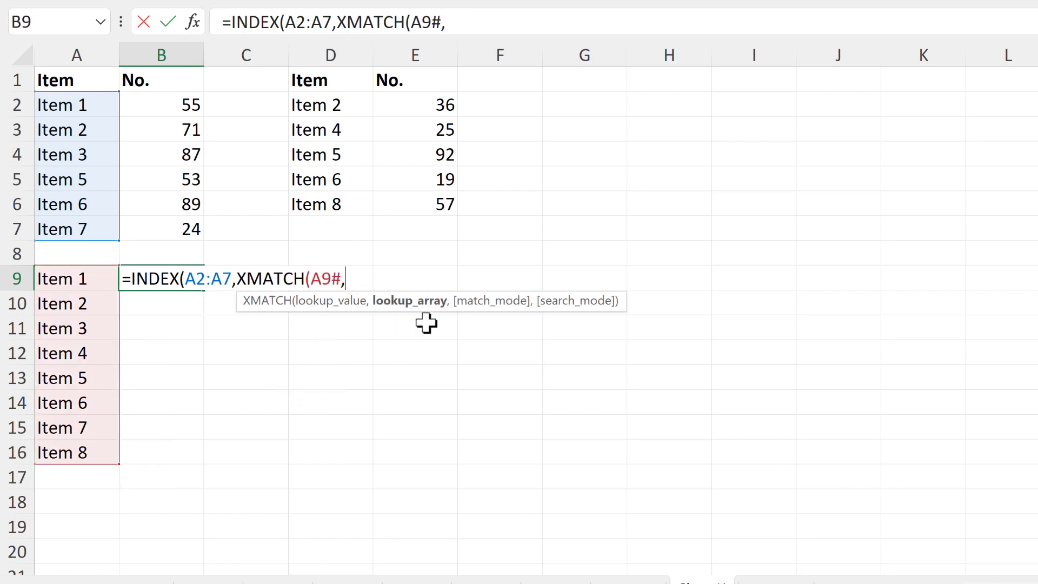
drag(95, 108, 86, 224)
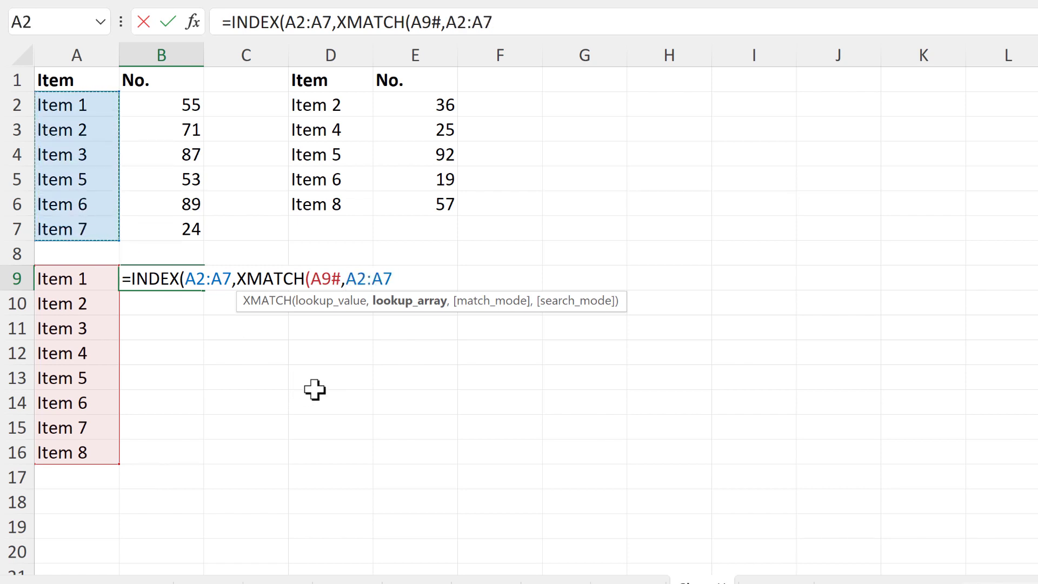
text()))
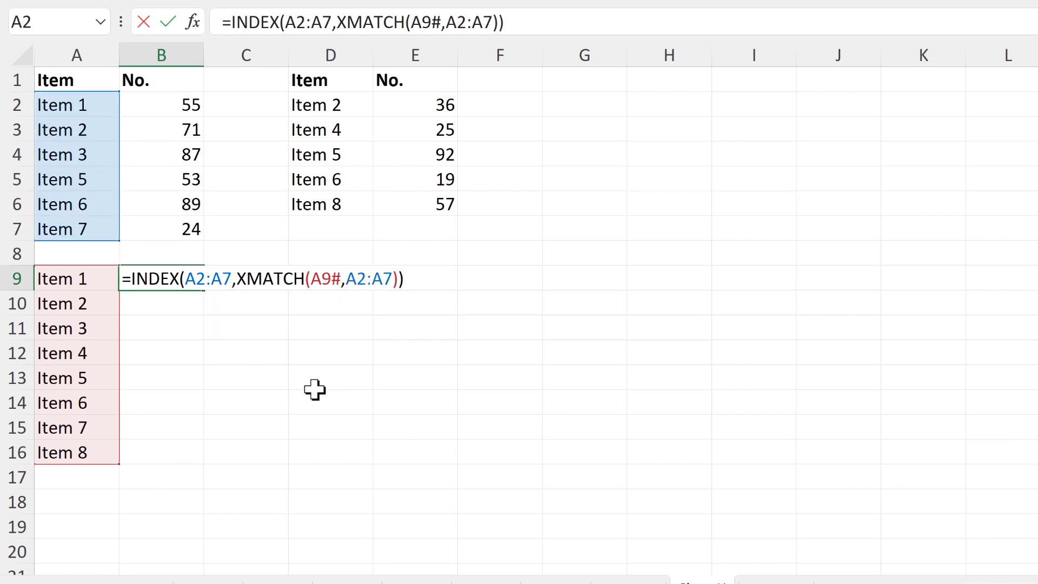
key(Return)
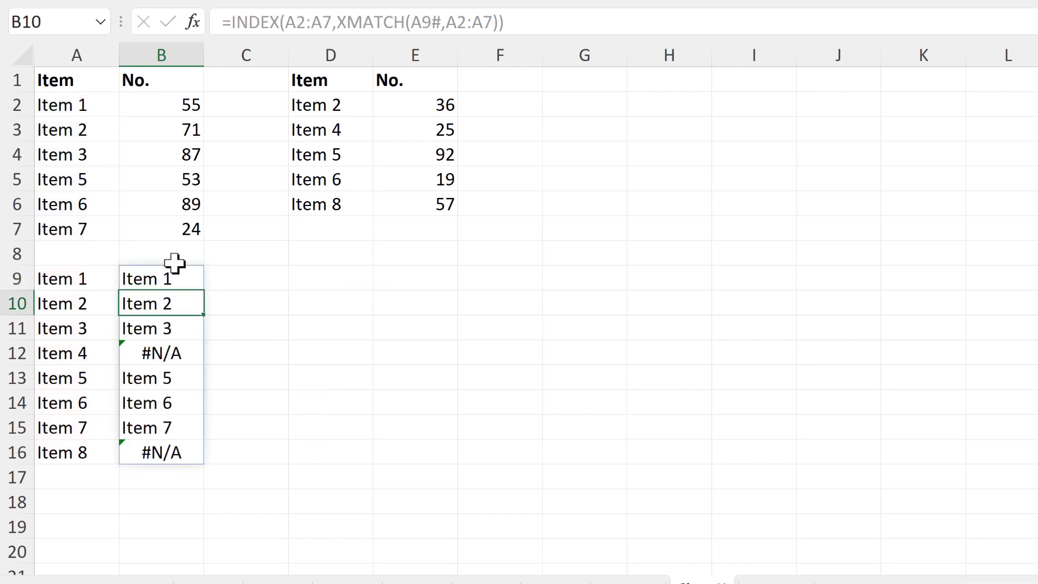
Extend the INDEX array in the B9 formula to A2:B7, keeping the XMATCH lookup array at A2:A7
drag(87, 108, 85, 231)
drag(78, 289, 70, 452)
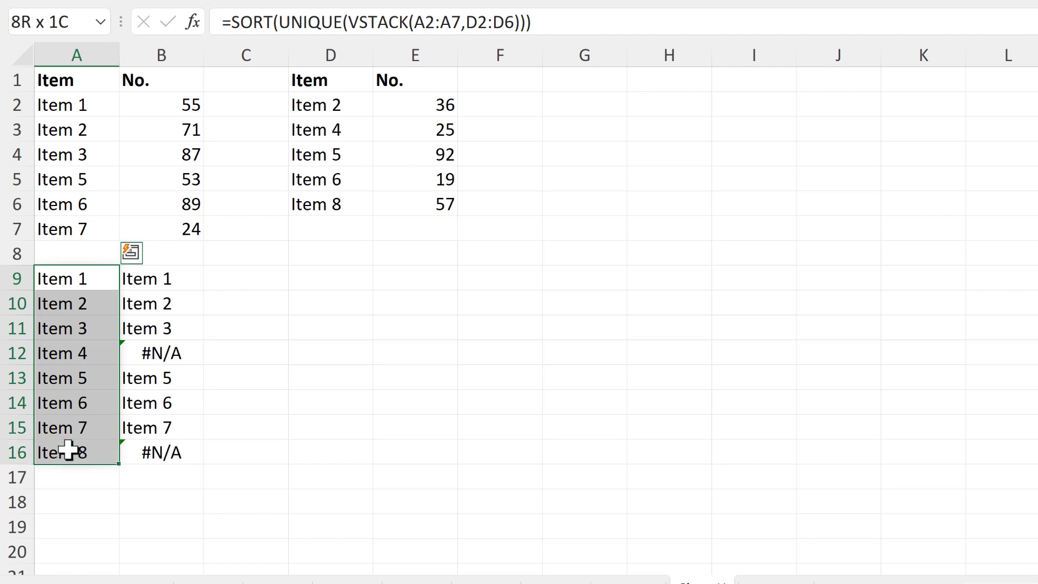
click(175, 278)
key(F2)
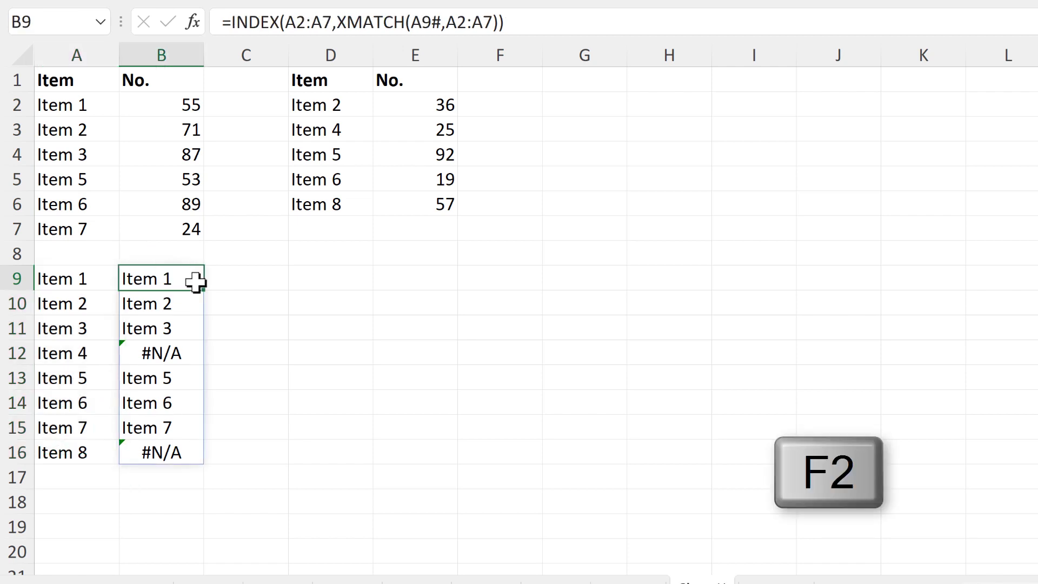
drag(115, 238, 181, 240)
key(Return)
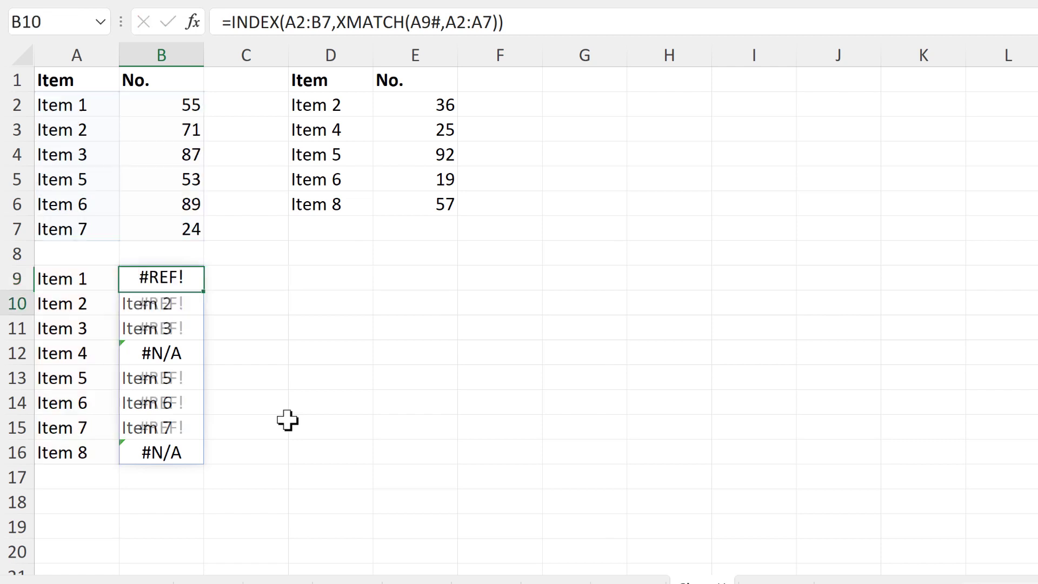
Add SEQUENCE(,COLUMNS(A2:B7)) as the column number argument of the INDEX function in B9
click(160, 279)
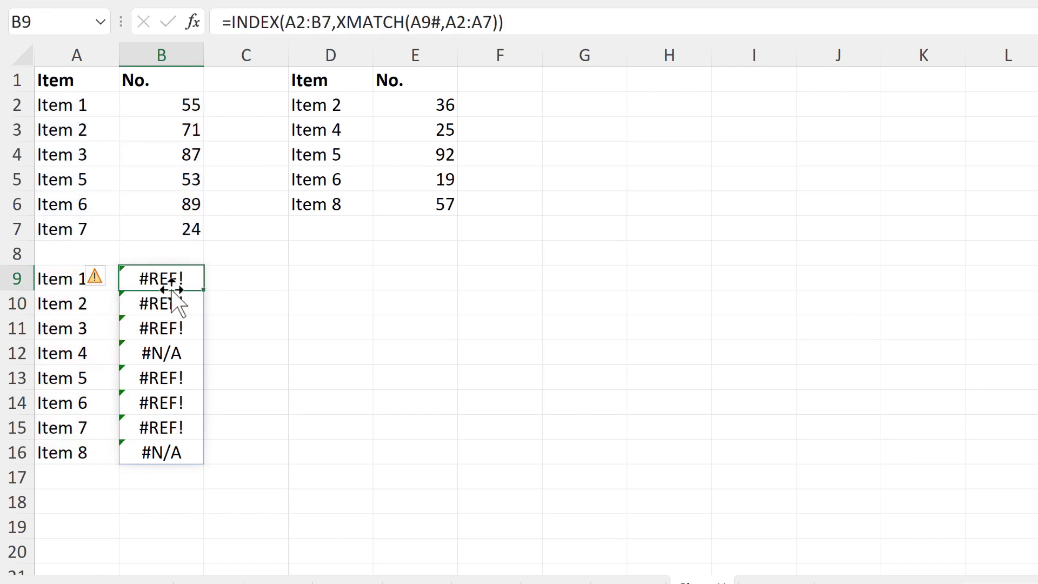
key(F2)
click(398, 280)
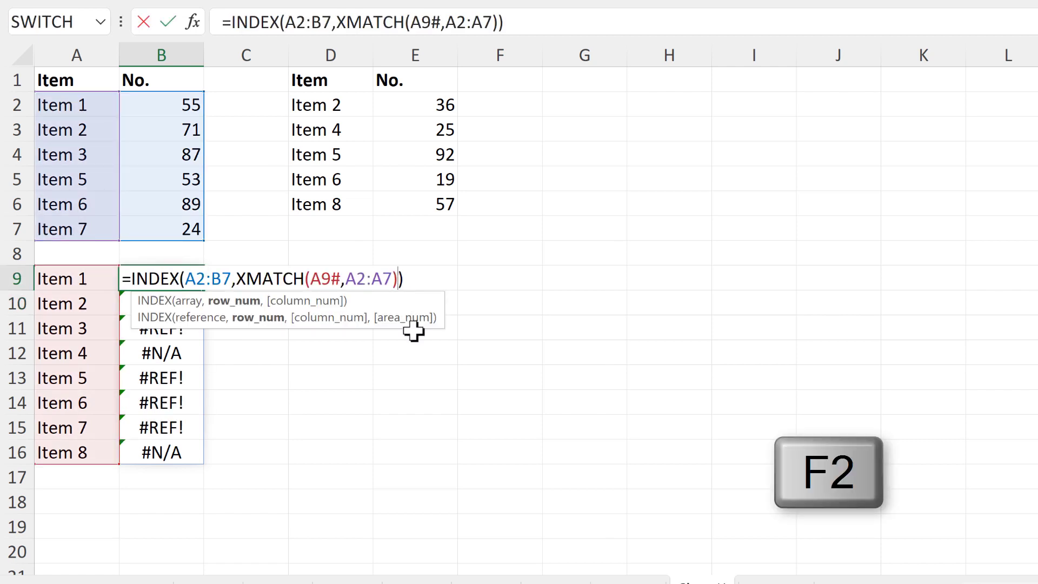
text(,)
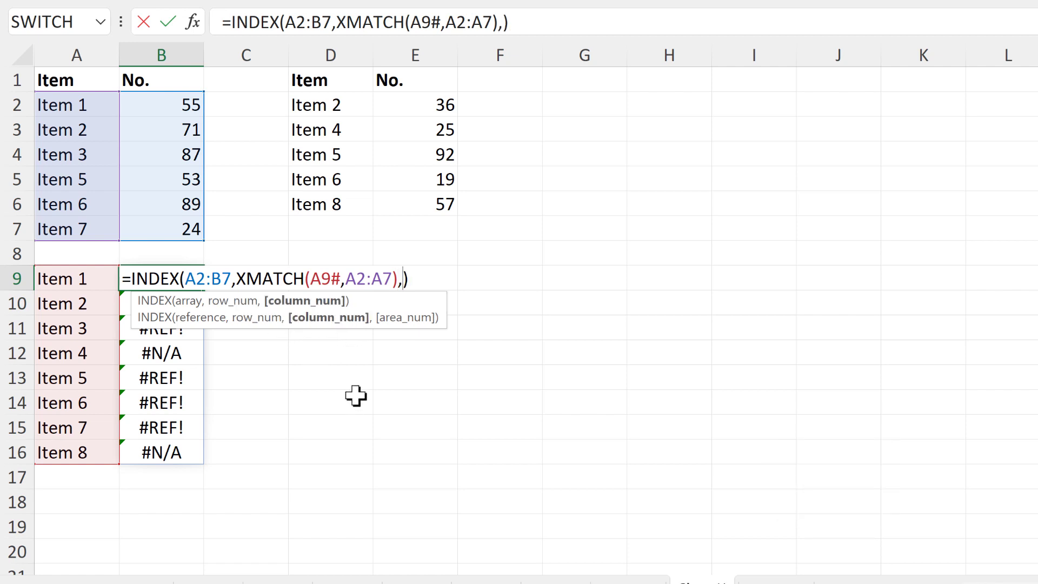
text(sequen)
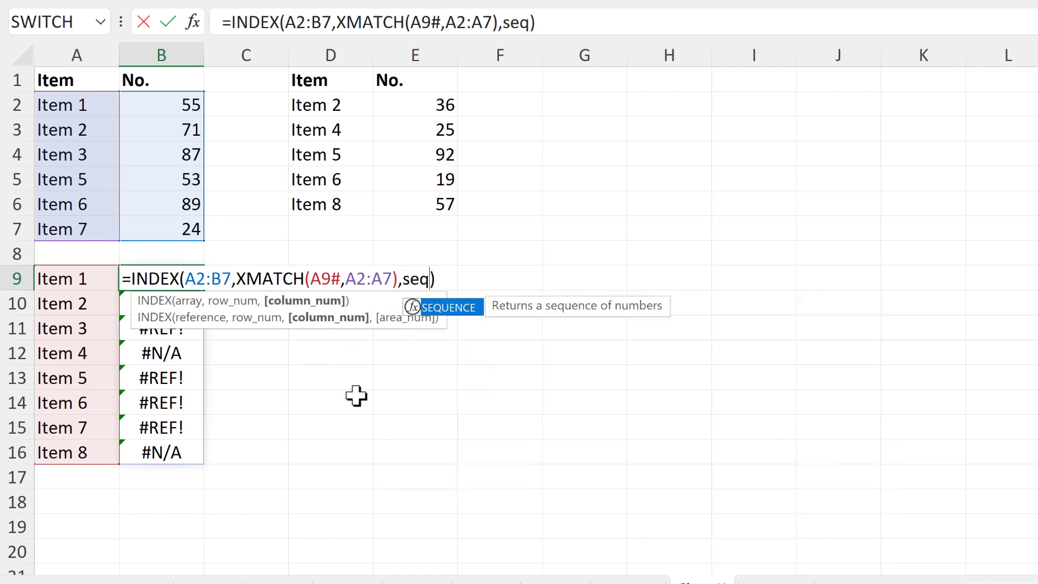
key(Tab)
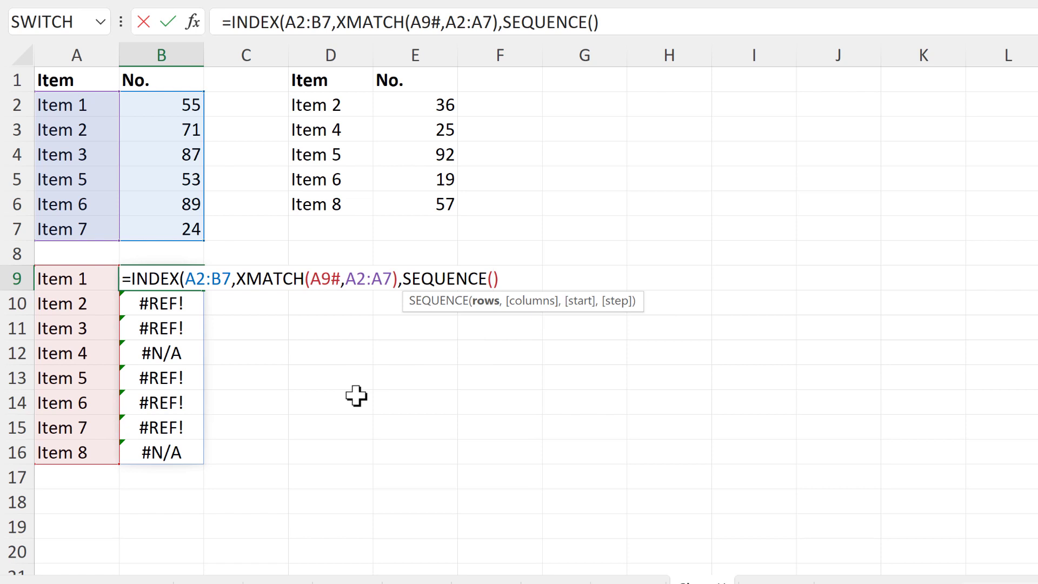
text(,)
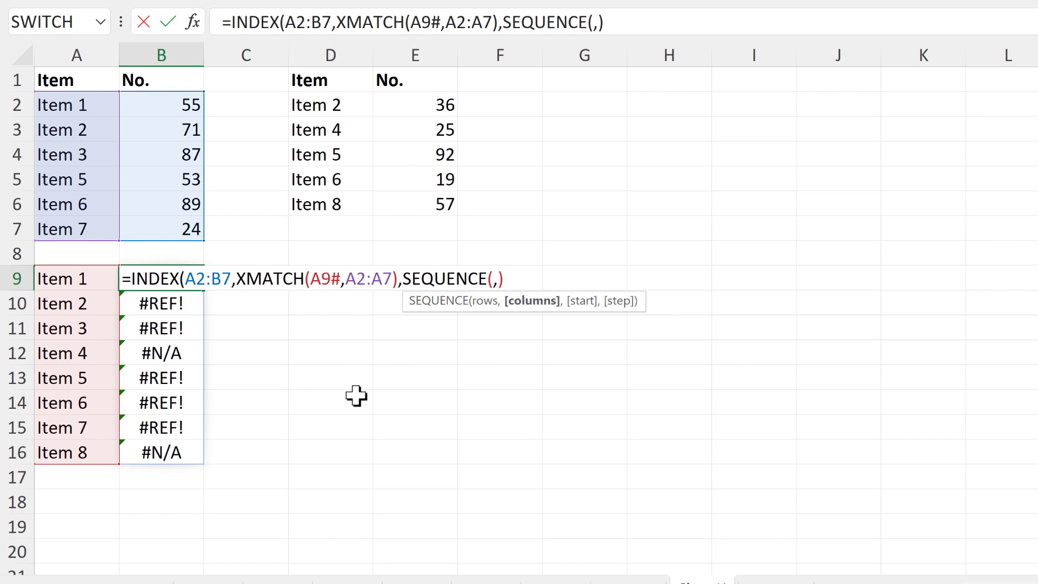
text(columns)
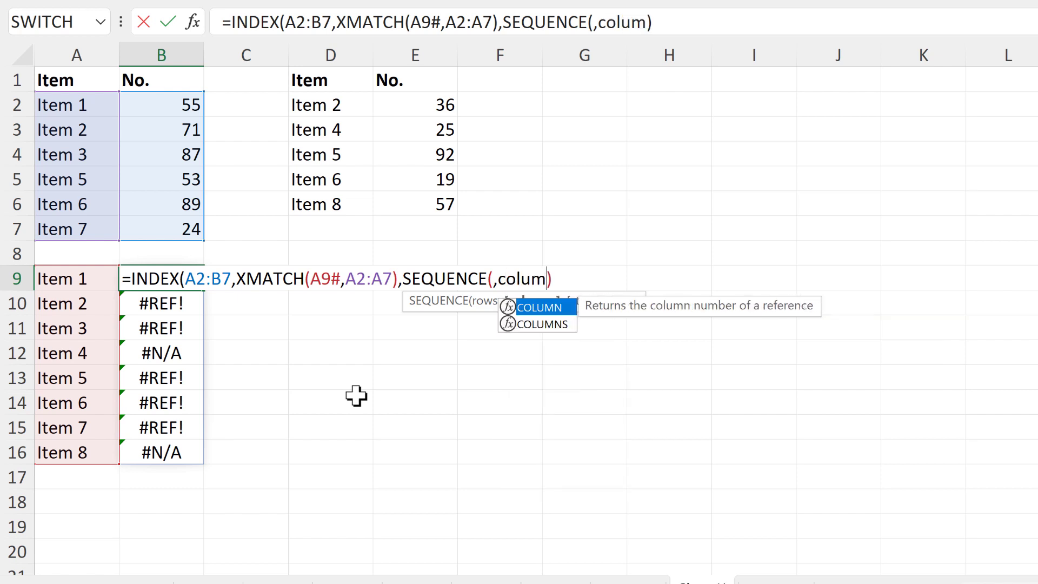
key(Tab)
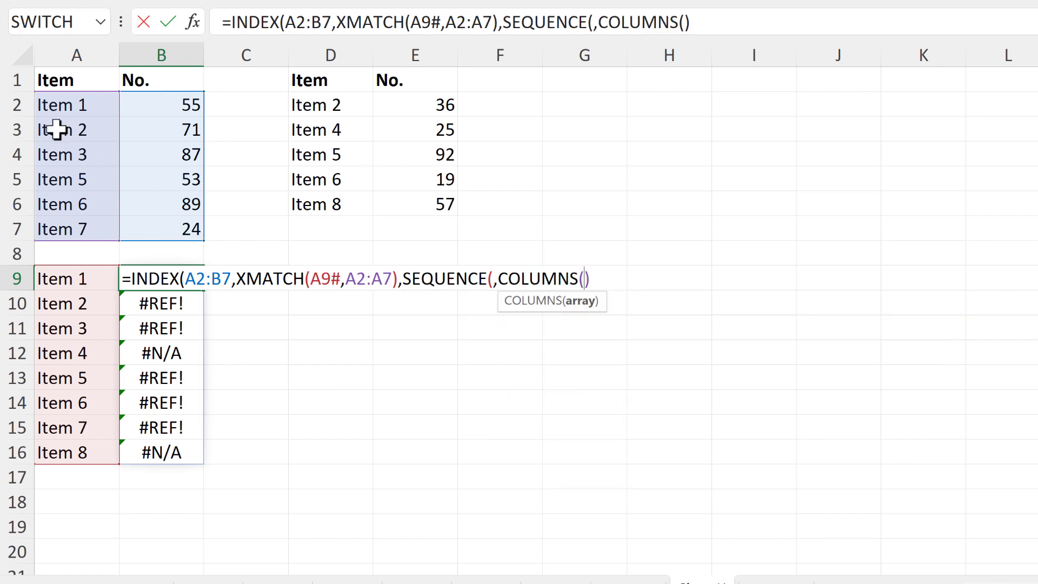
drag(69, 102, 182, 230)
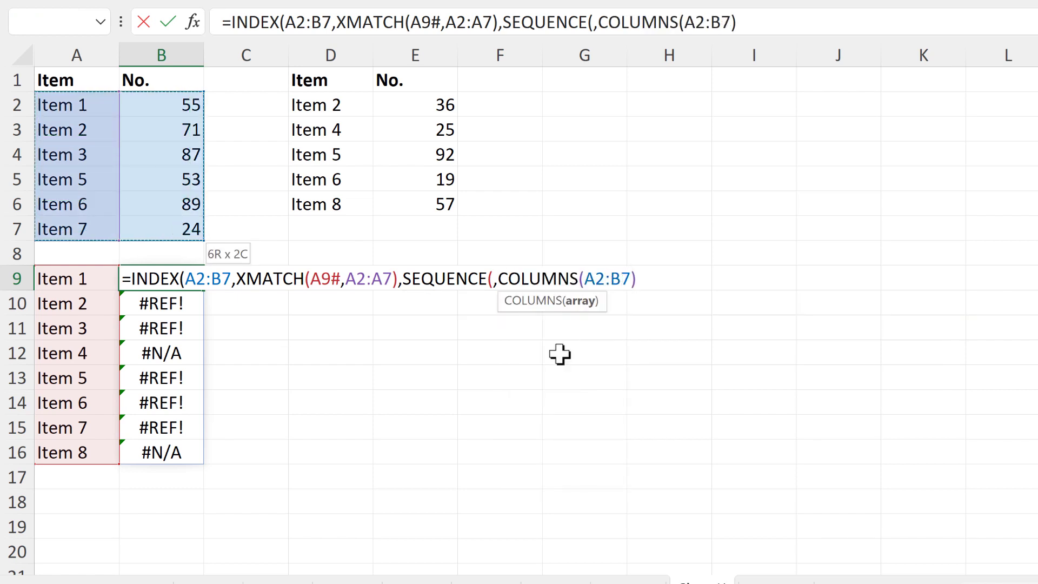
text())
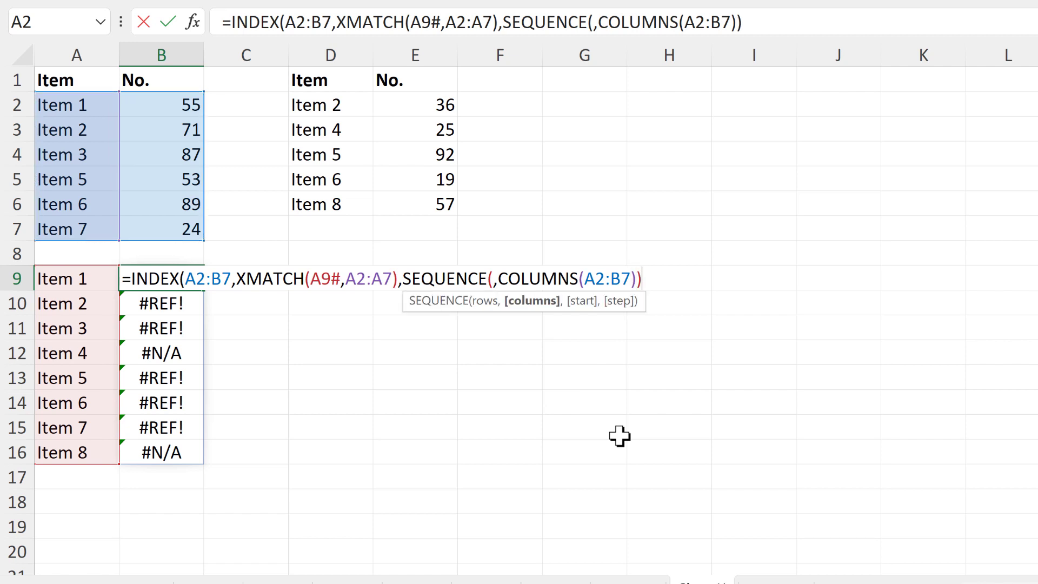
text())
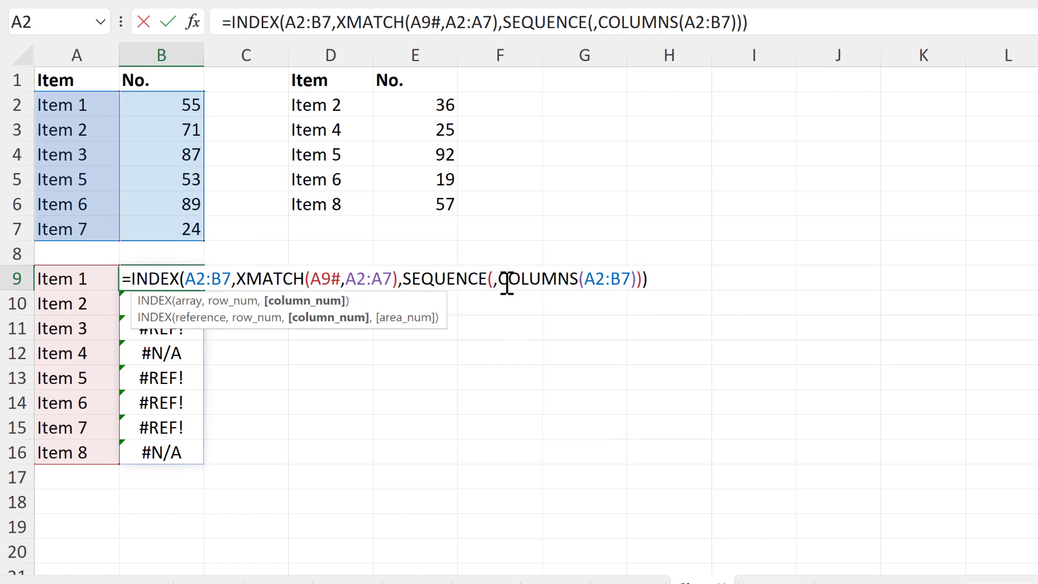
Preview the evaluated value of COLUMNS(A2:B7) inside the B9 formula and restore the original expression
drag(507, 283, 633, 291)
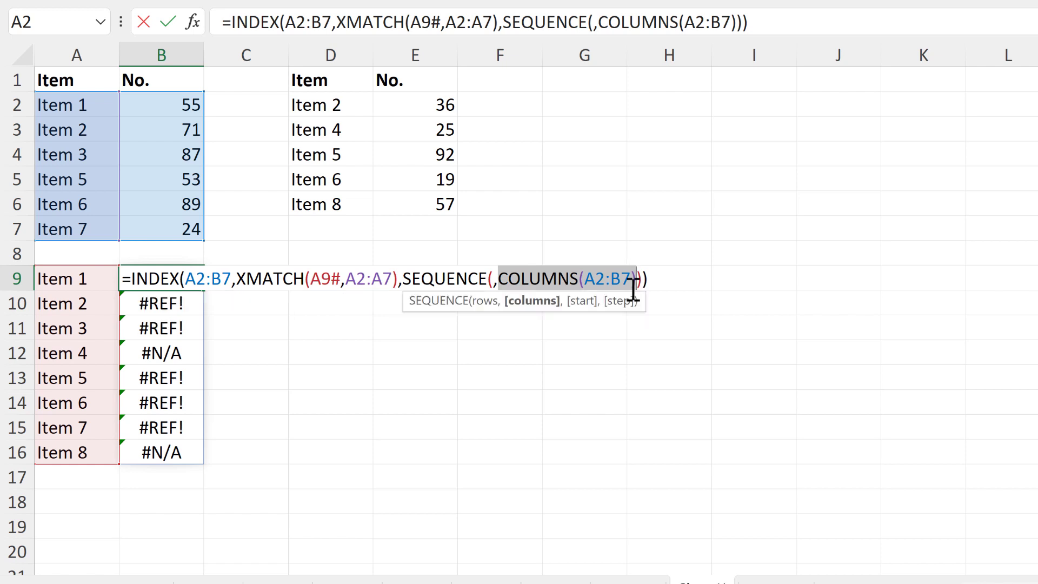
key(F9)
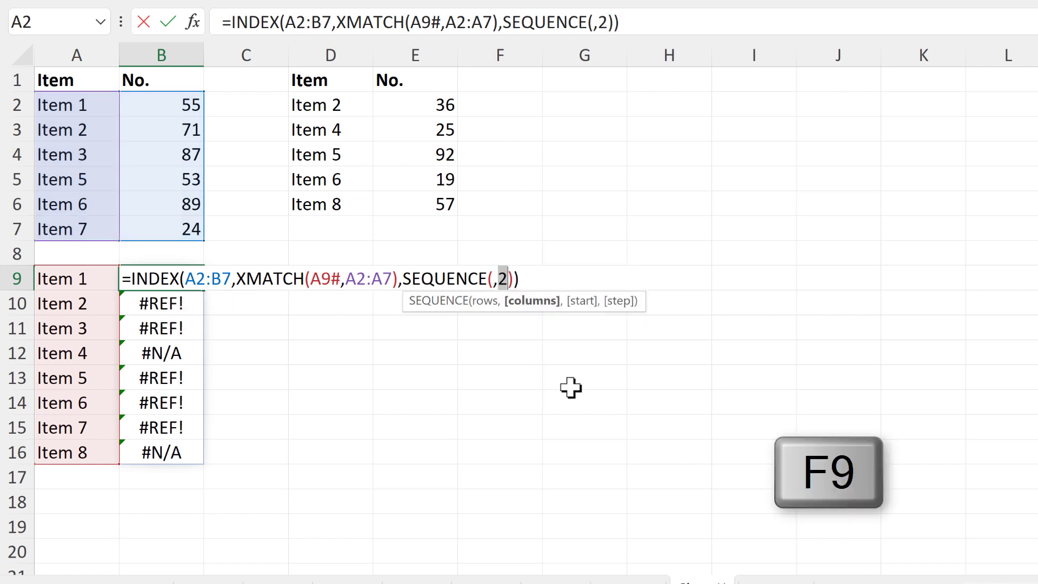
key(ctrl+z)
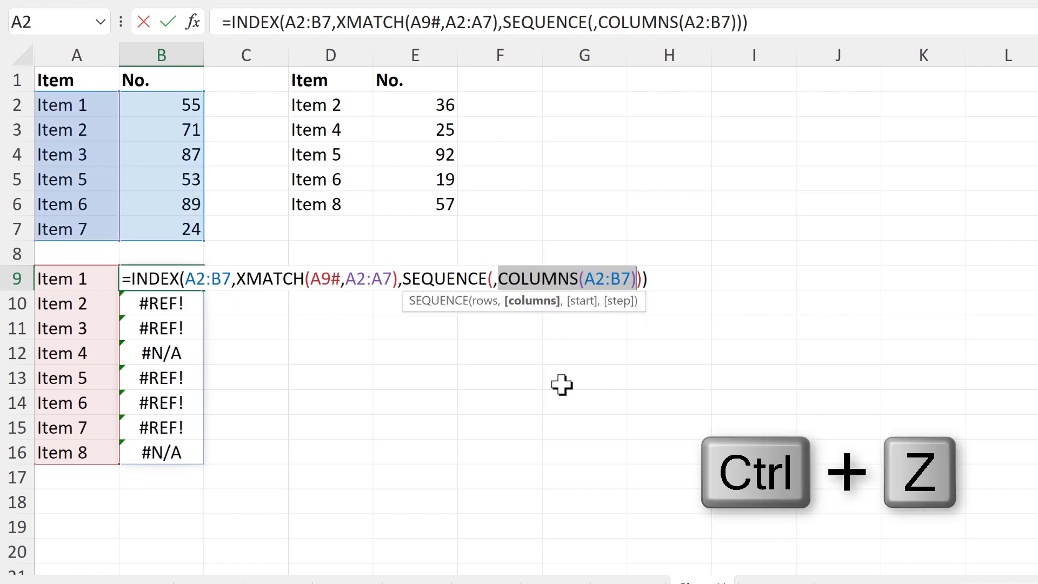
Preview the evaluated SEQUENCE(,COLUMNS(A2:B7)) argument in B9, restore the expression and commit the formula
click(481, 280)
drag(481, 280, 648, 279)
key(F9)
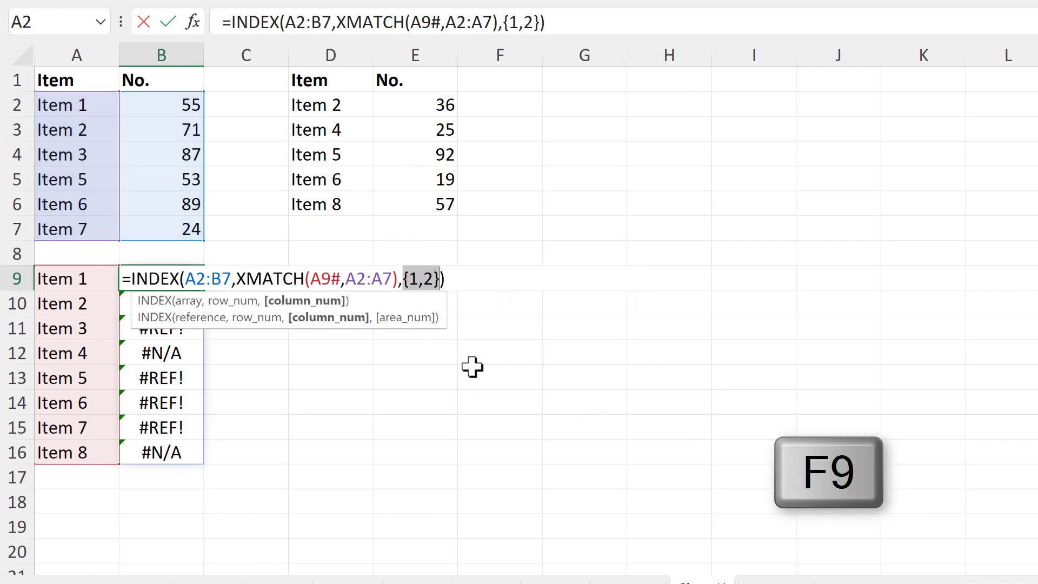
key(ctrl+z)
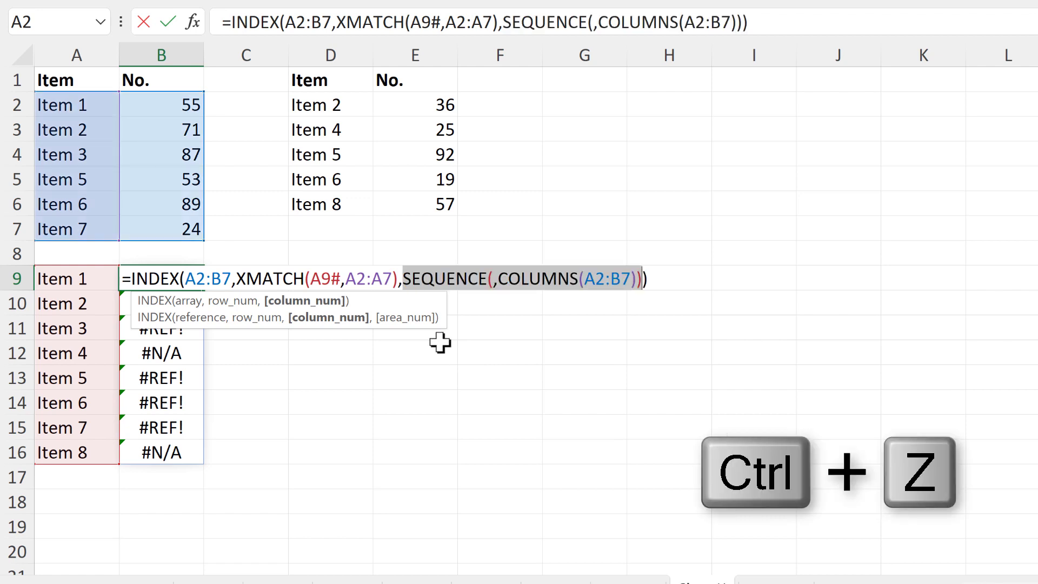
click(657, 277)
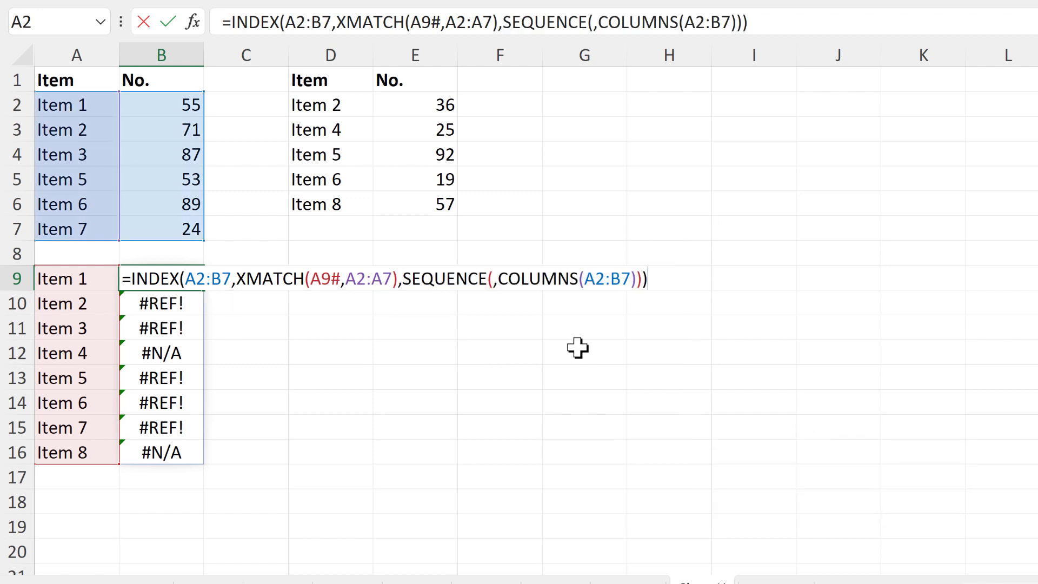
key(Return)
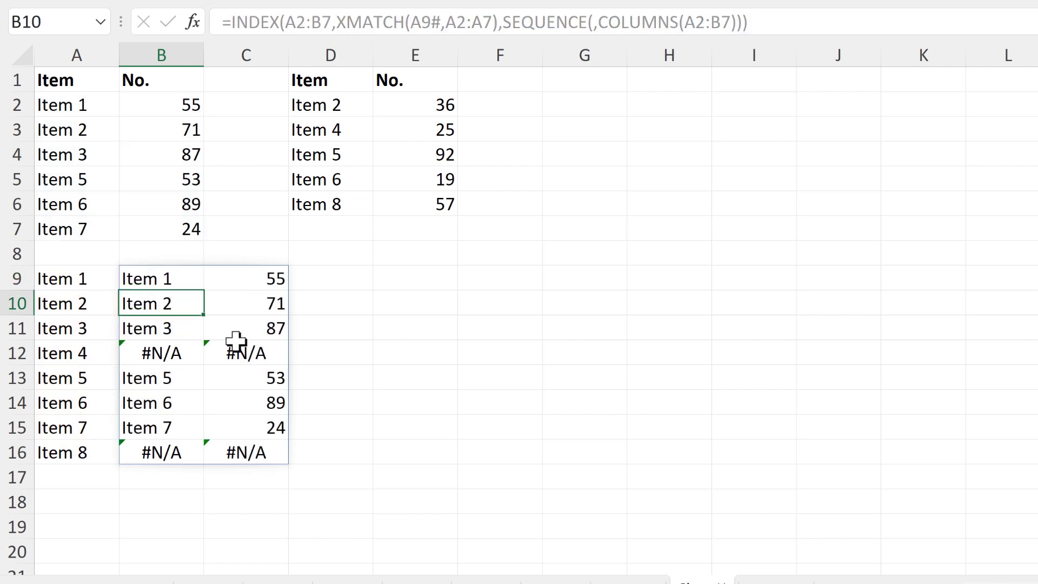
Copy the full formula text from B9 and paste it into cell D9
click(170, 281)
key(F2)
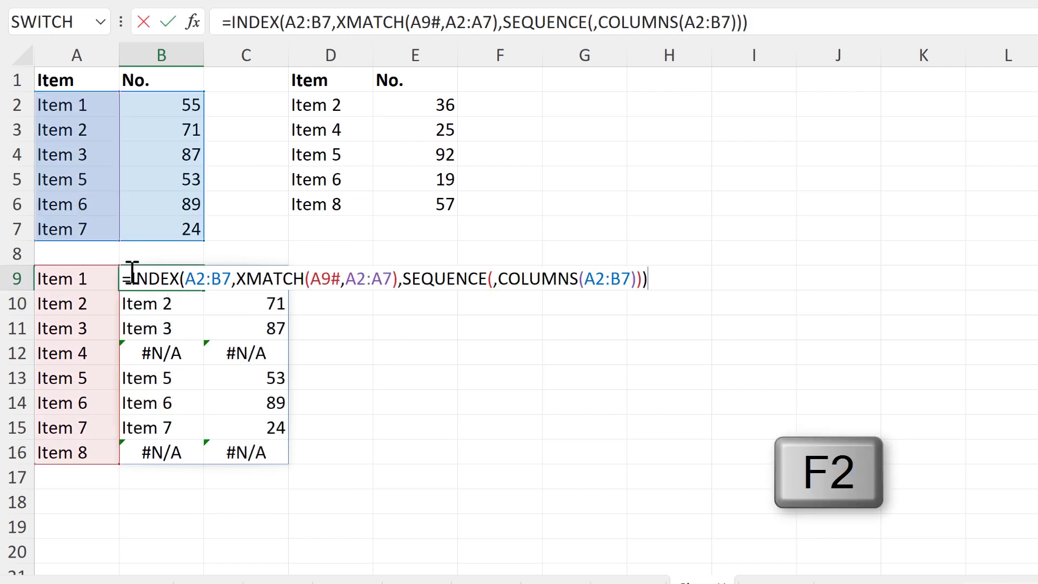
drag(125, 278, 668, 282)
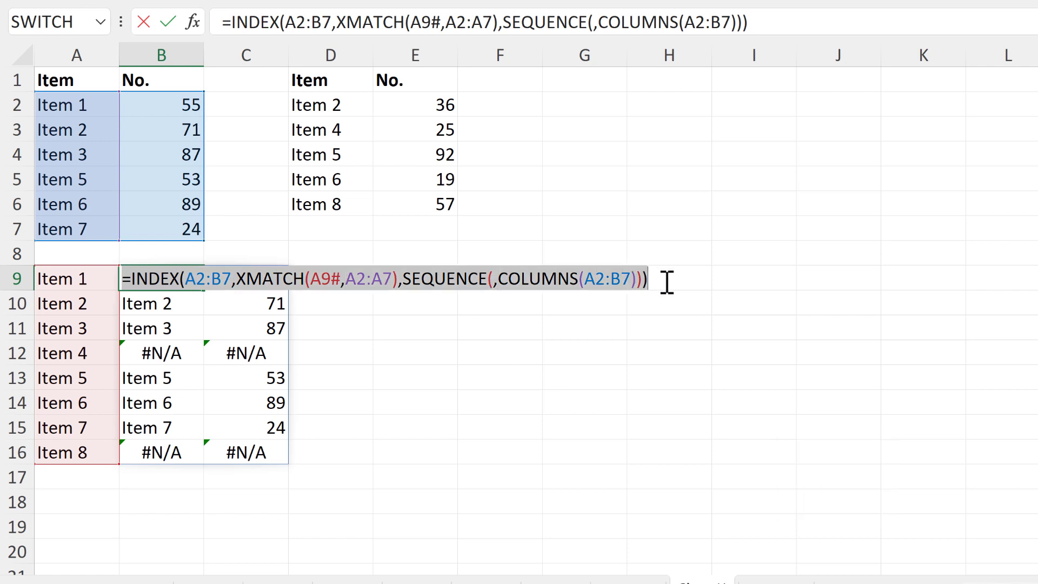
key(ctrl+c)
key(Escape)
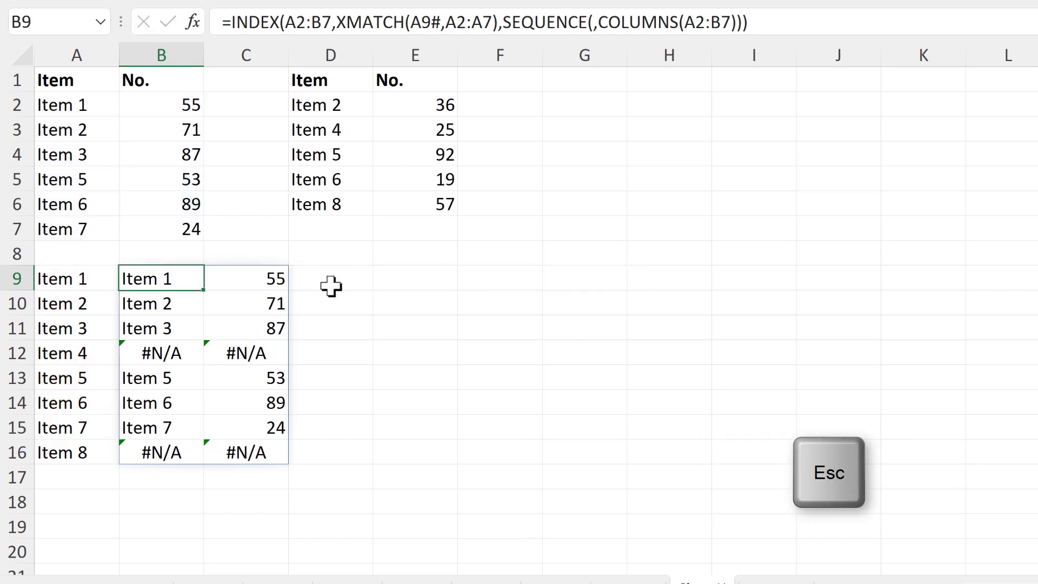
click(332, 285)
key(ctrl+v)
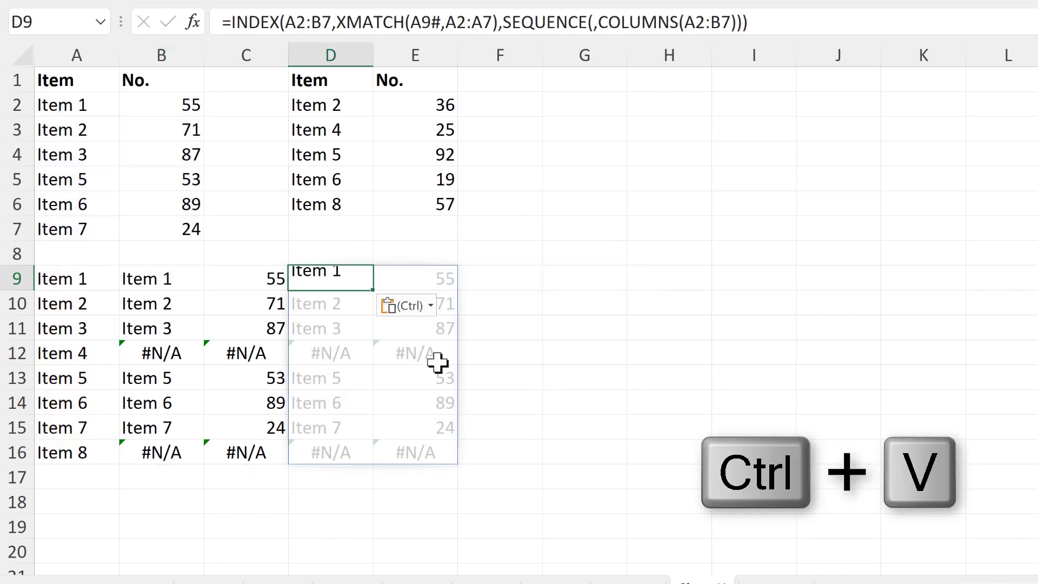
Repoint the D9 formula to the second table, using D2:E6 for INDEX and COLUMNS and D2:D6 for the XMATCH lookup array
key(F2)
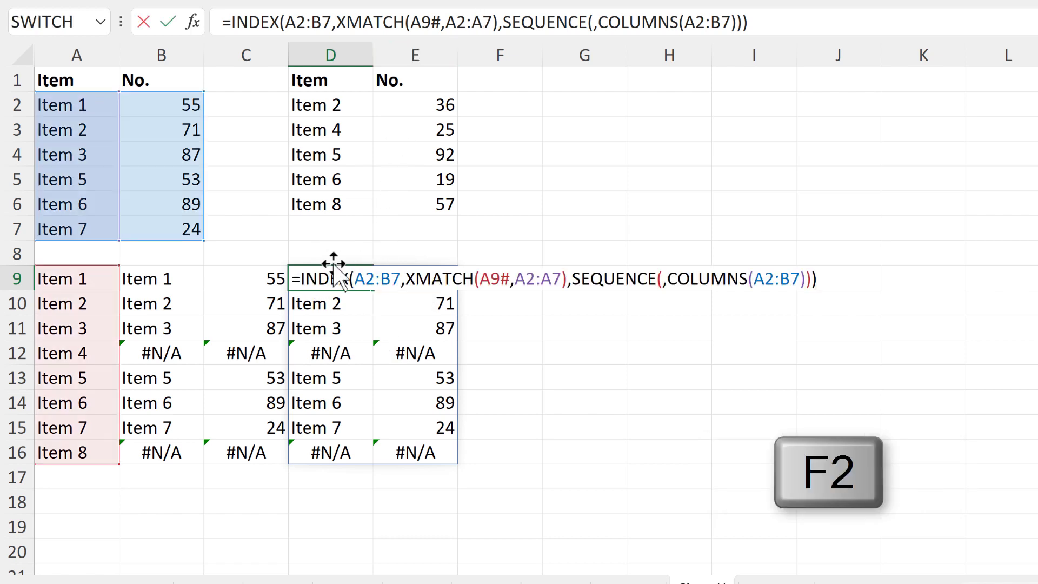
drag(151, 91, 394, 110)
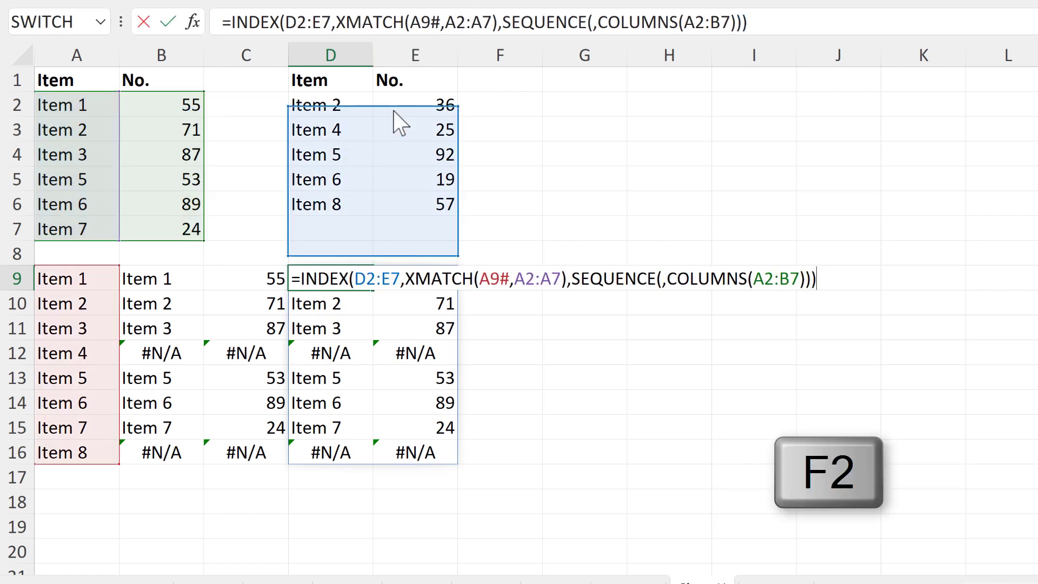
drag(291, 221, 295, 207)
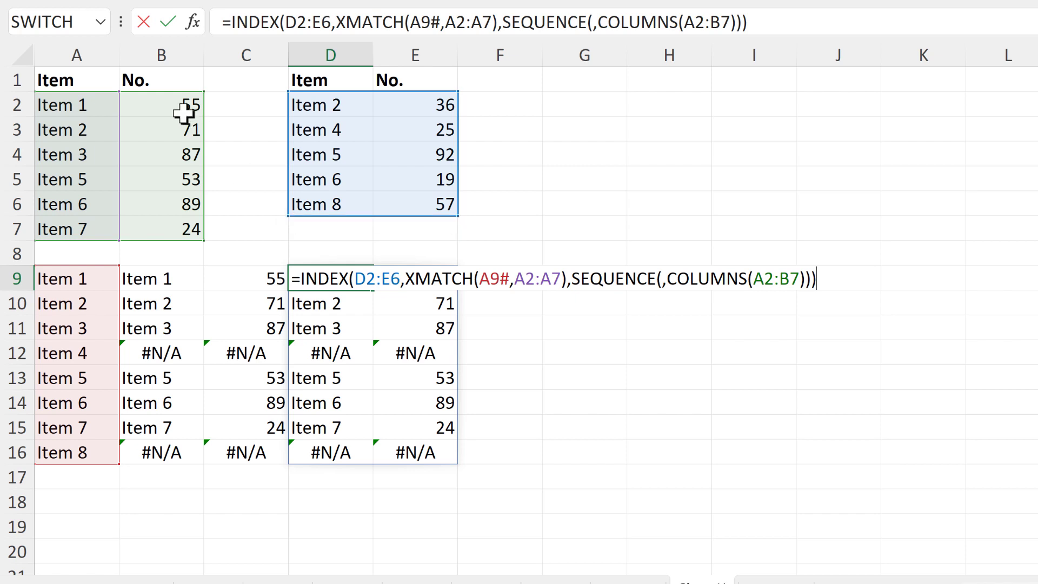
drag(157, 90, 405, 118)
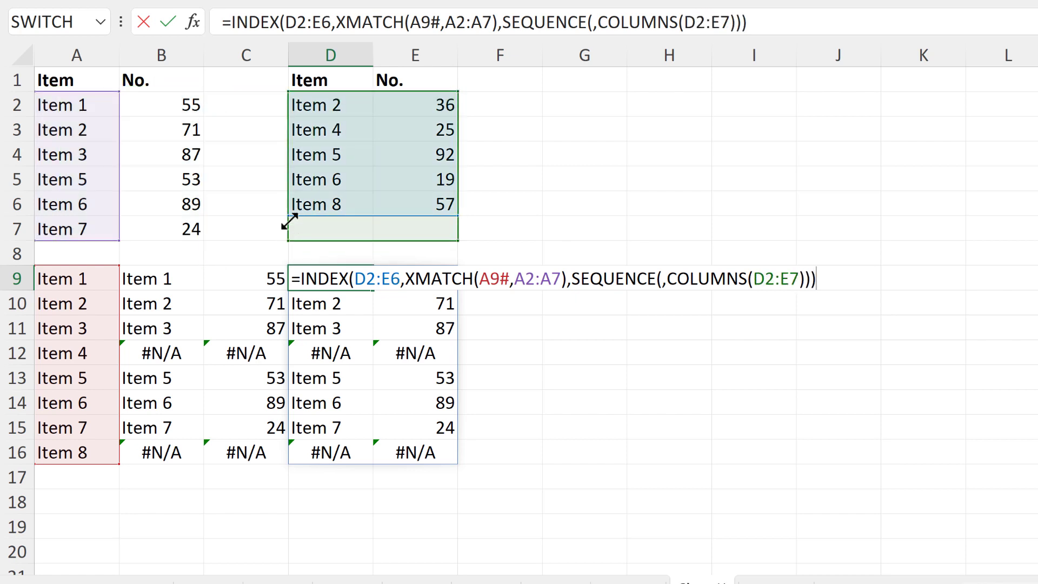
drag(291, 222, 293, 208)
drag(126, 96, 389, 106)
drag(298, 221, 292, 212)
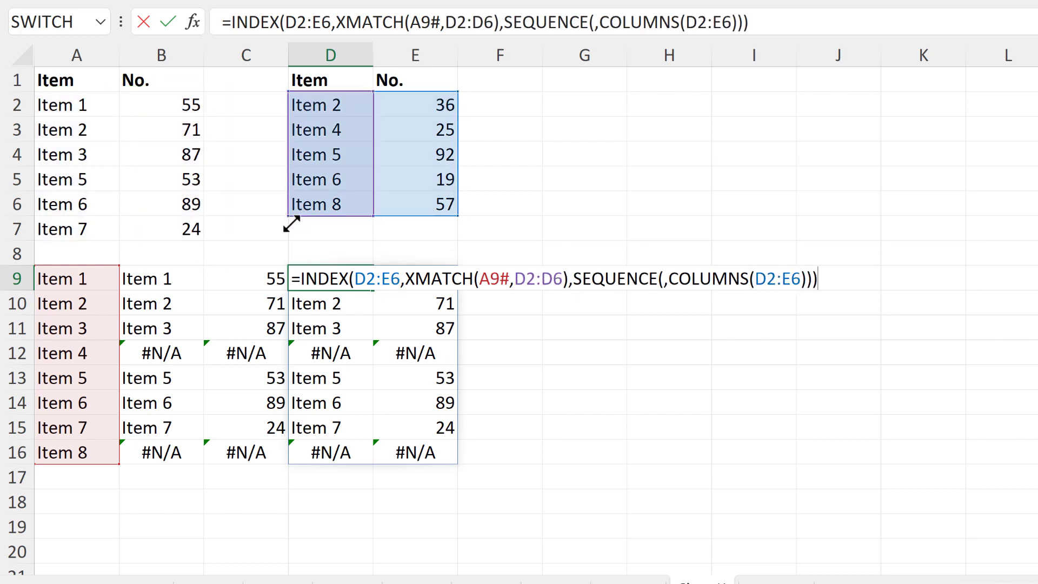
key(Return)
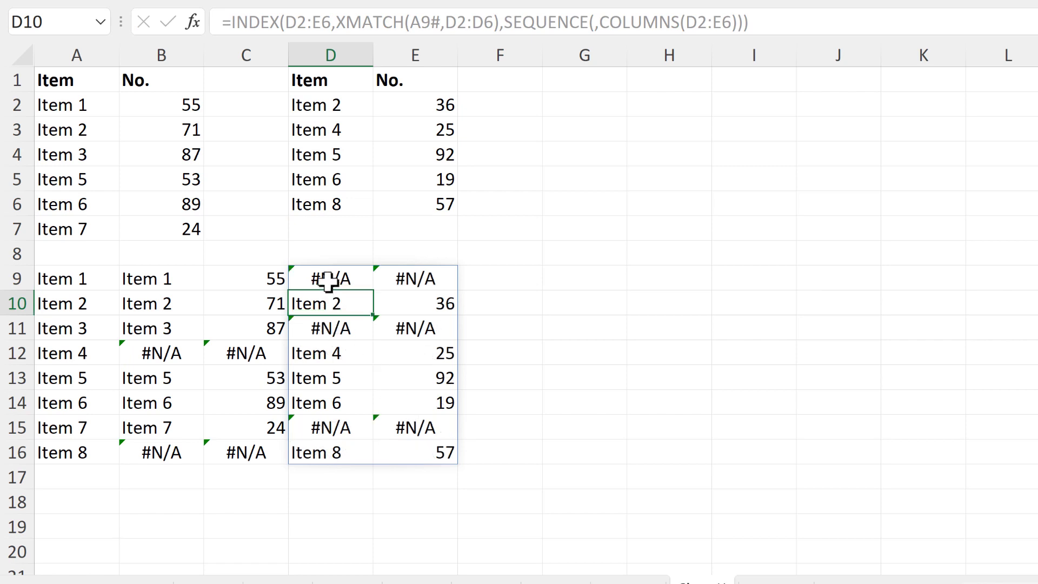
Compare the item columns returned in B9:B16 and D9:D16 with the combined item list
click(331, 279)
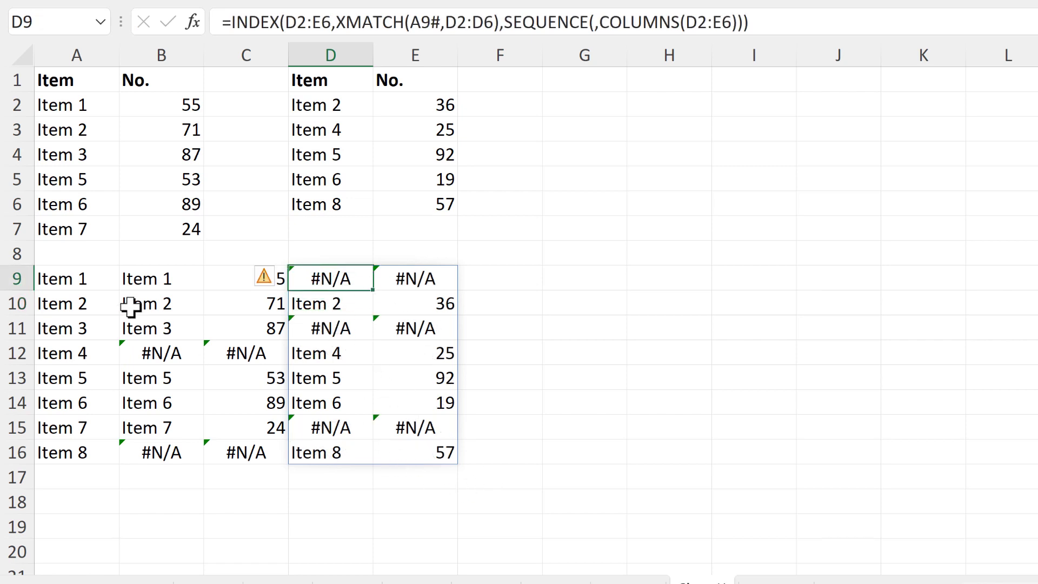
drag(136, 281, 144, 452)
drag(324, 282, 341, 451)
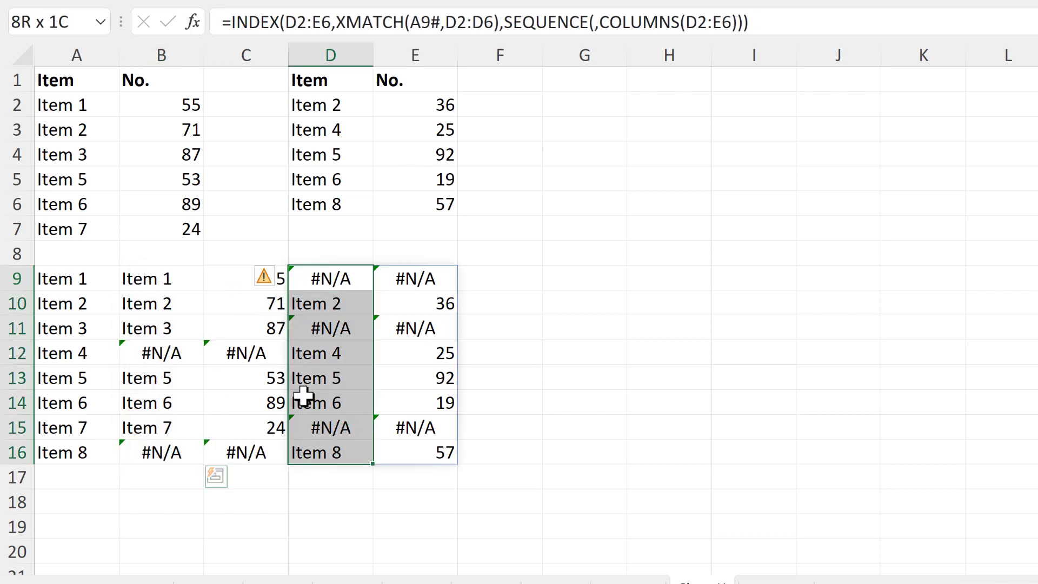
Add 2 as the start argument of SEQUENCE in the B9 formula and preview the evaluated array, restoring the expression
click(163, 284)
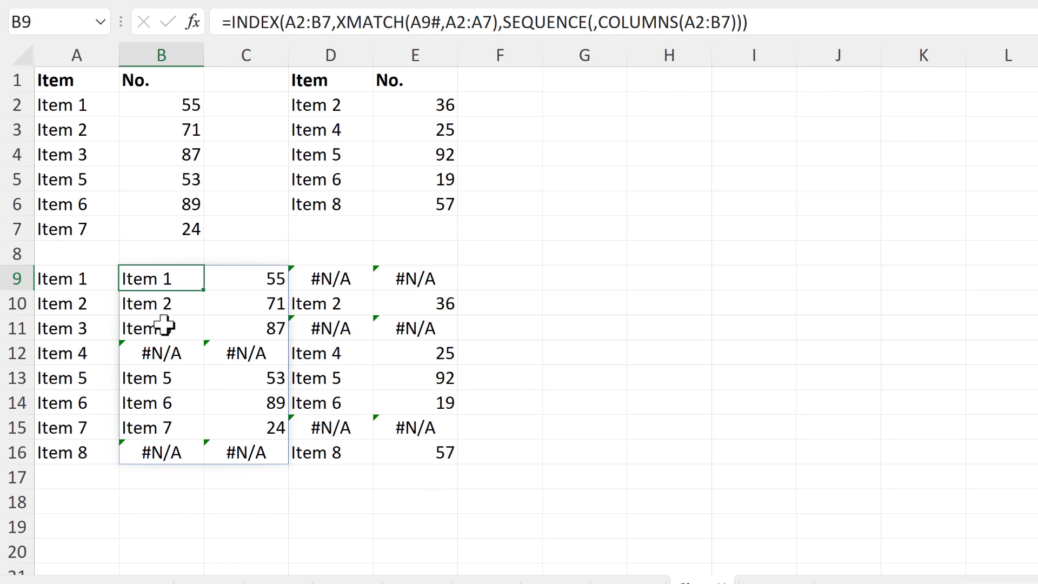
key(F2)
click(638, 282)
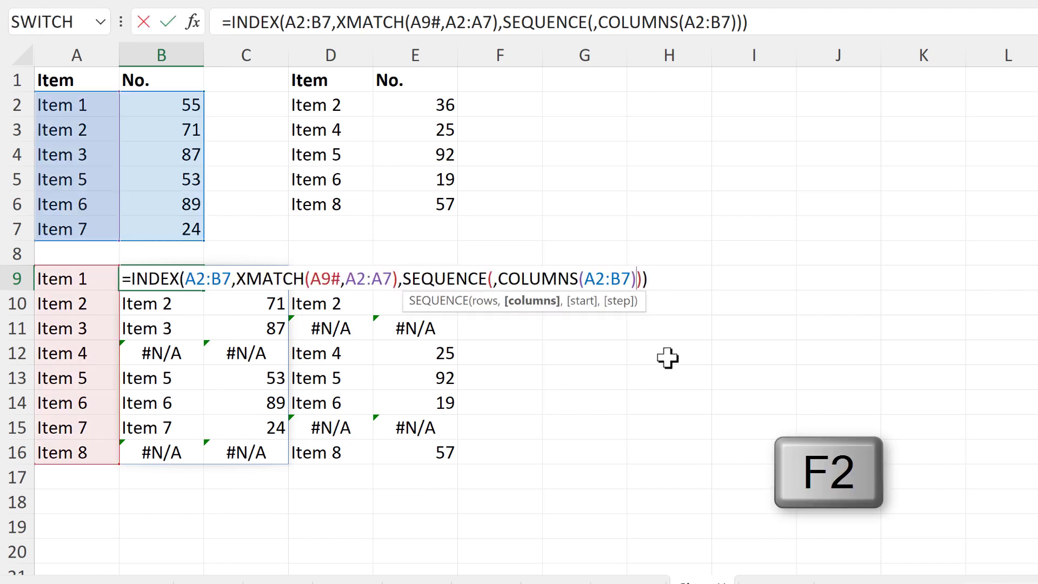
text(,)
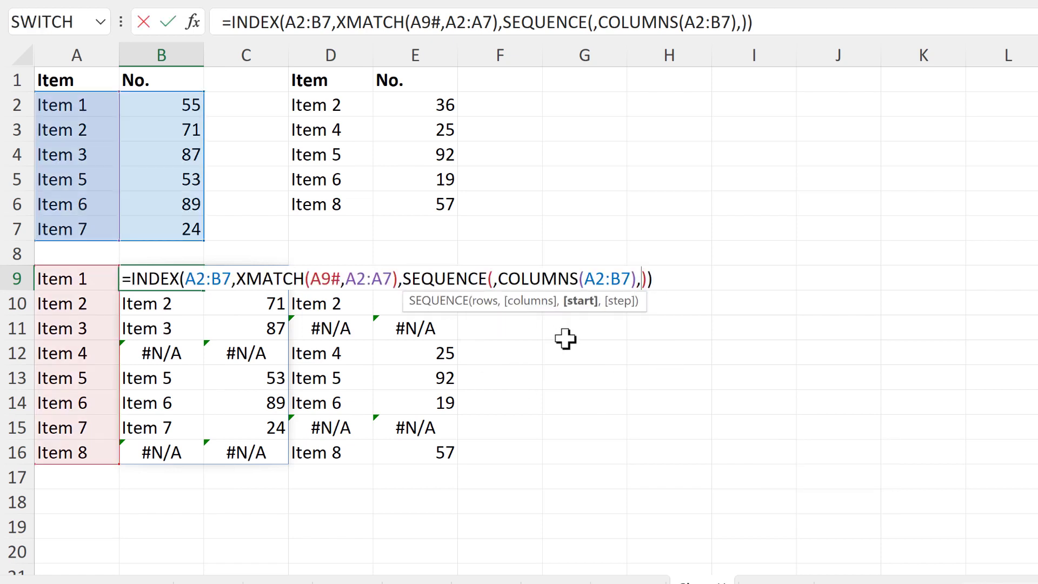
text(2)
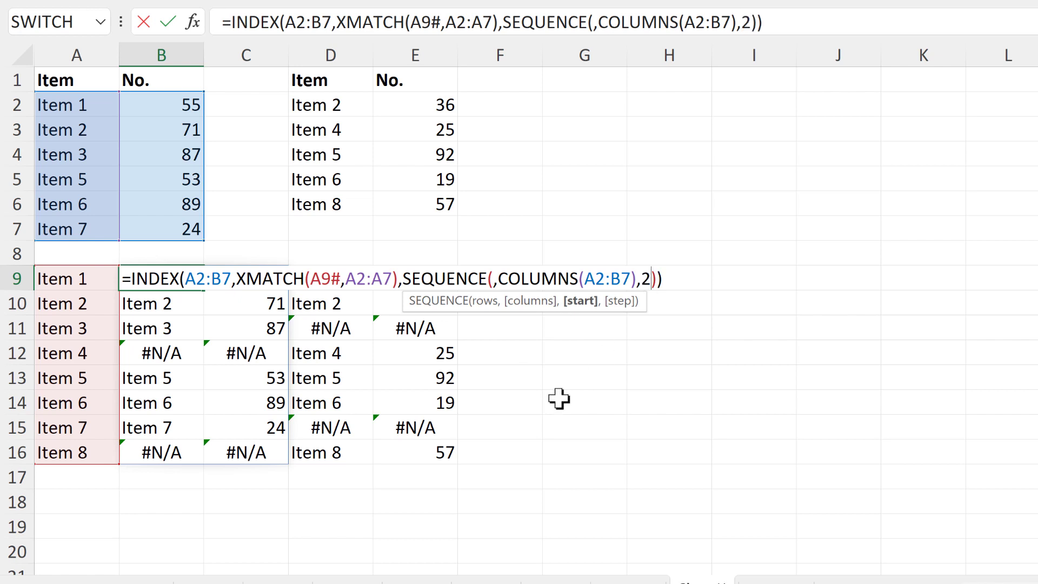
drag(402, 279, 663, 275)
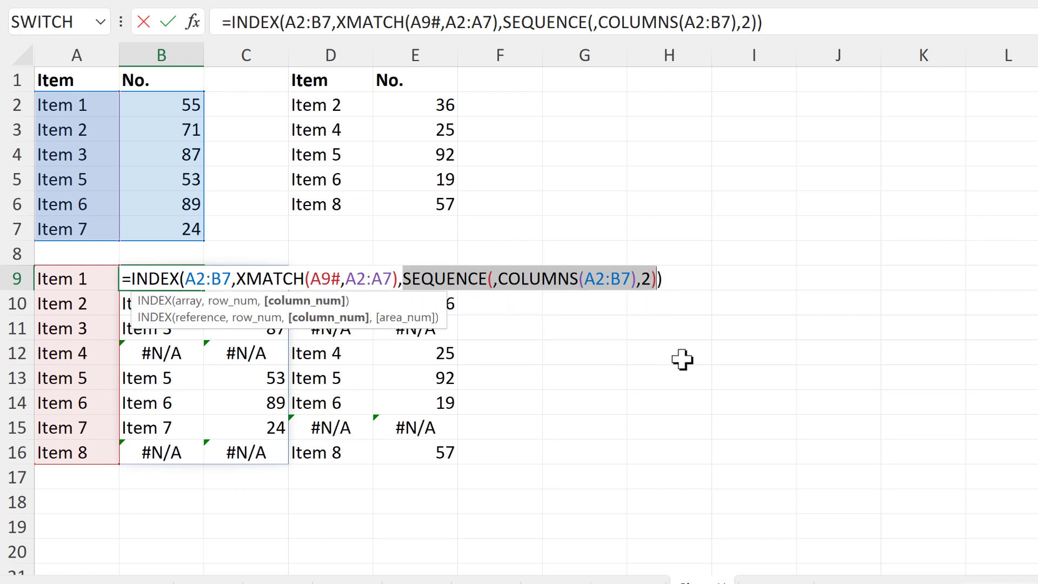
key(F9)
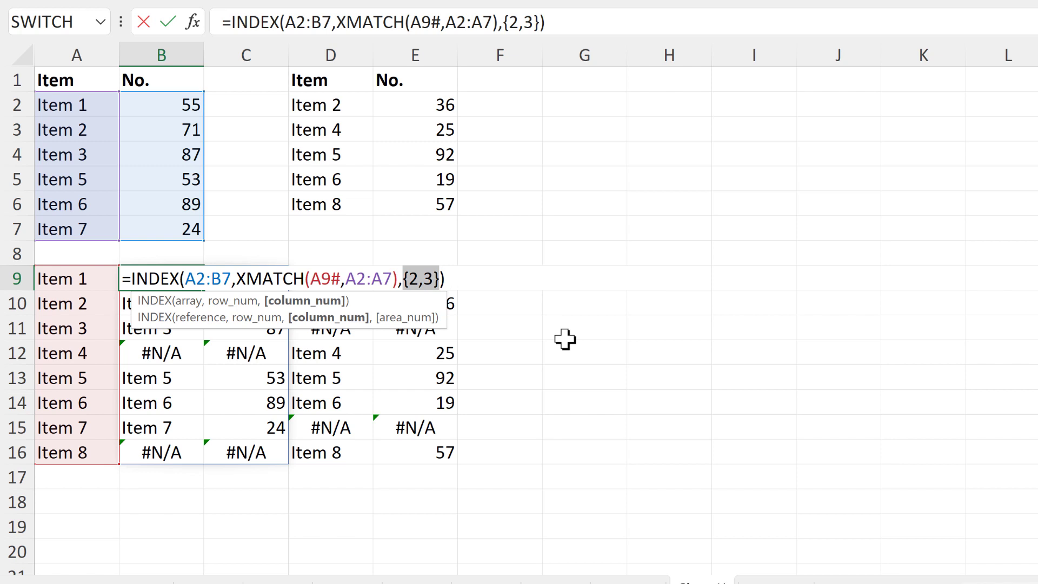
key(ctrl+z)
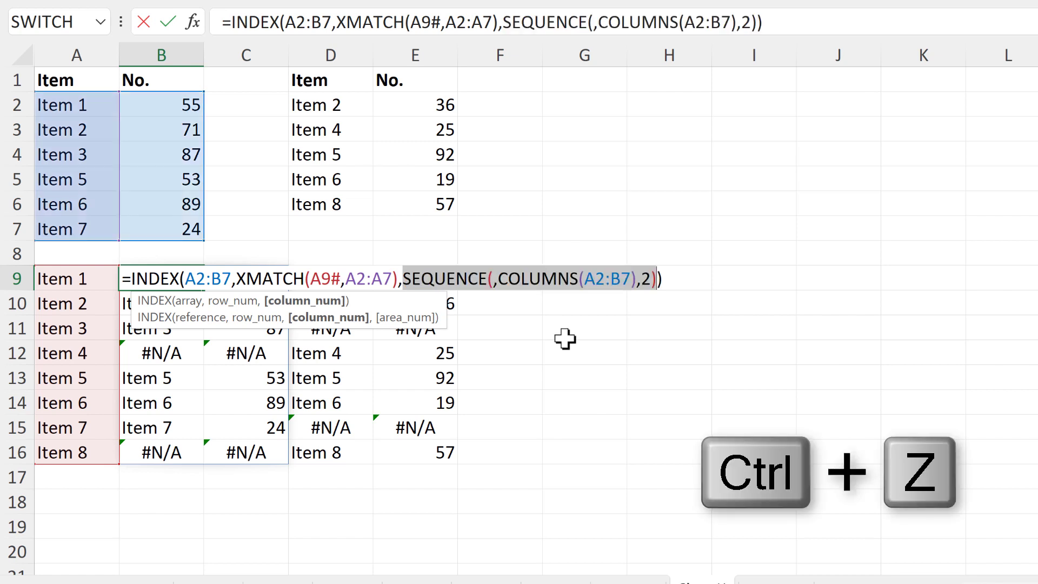
Change the SEQUENCE columns argument in B9 to COLUMNS(A2:B7)-1 and preview the evaluated array, restoring the expression
click(637, 277)
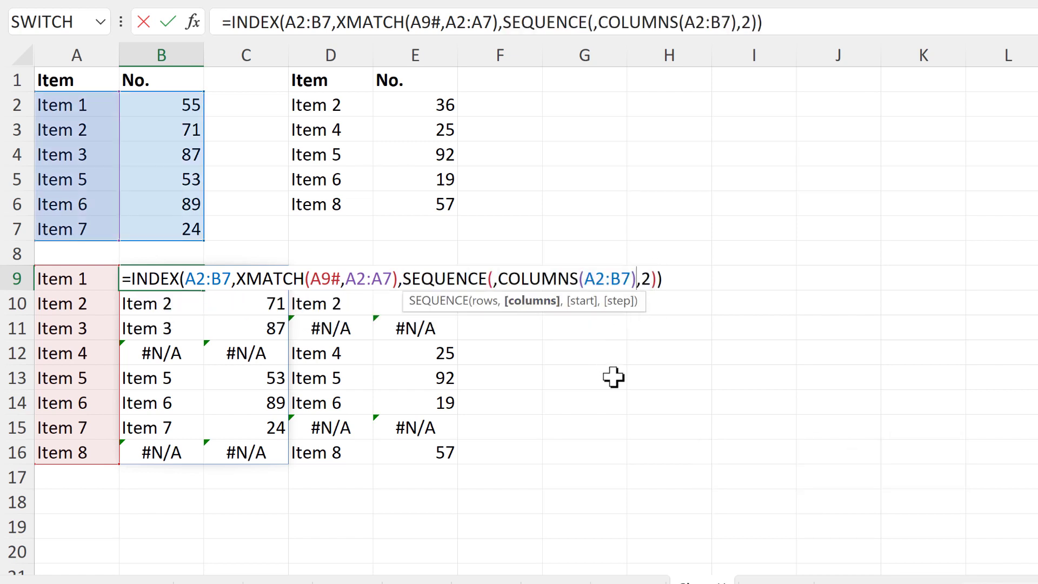
text(-1)
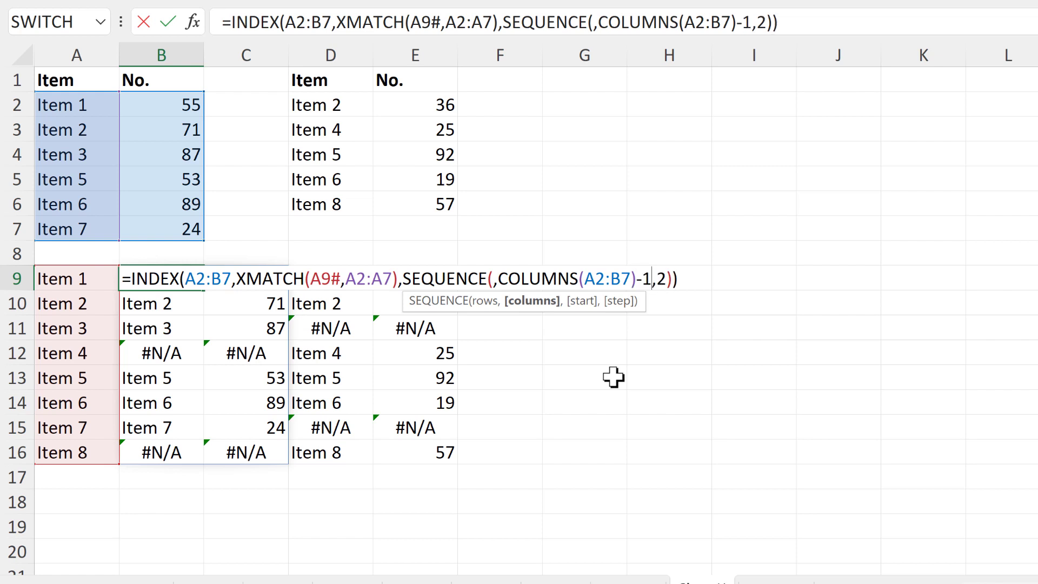
drag(437, 278, 675, 279)
key(F9)
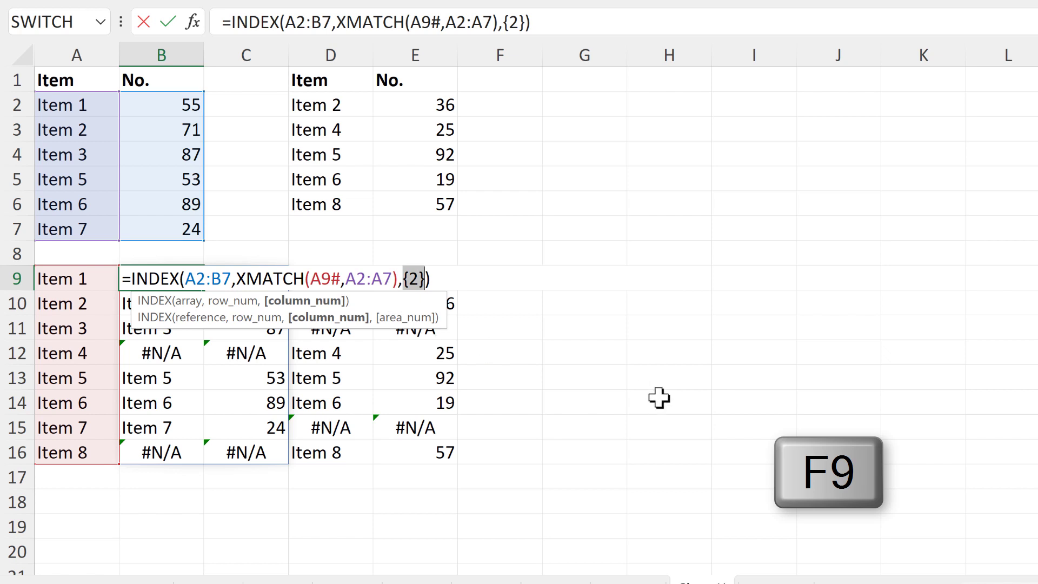
key(ctrl+z)
click(557, 280)
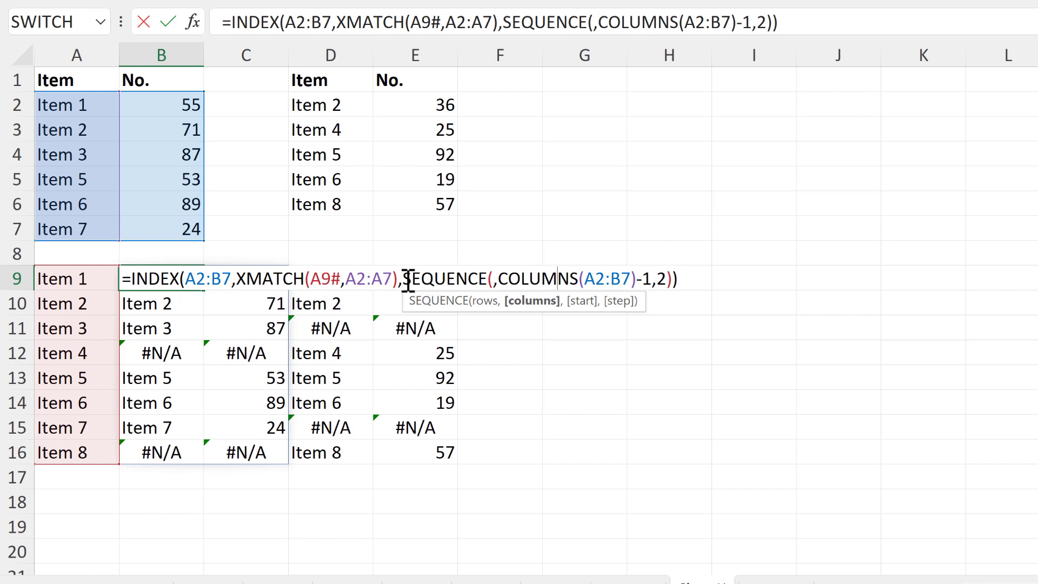
Copy SEQUENCE(,COLUMNS(A2:B7)-1,2) from the B9 formula and commit the formula
drag(468, 280, 676, 279)
key(ctrl+c)
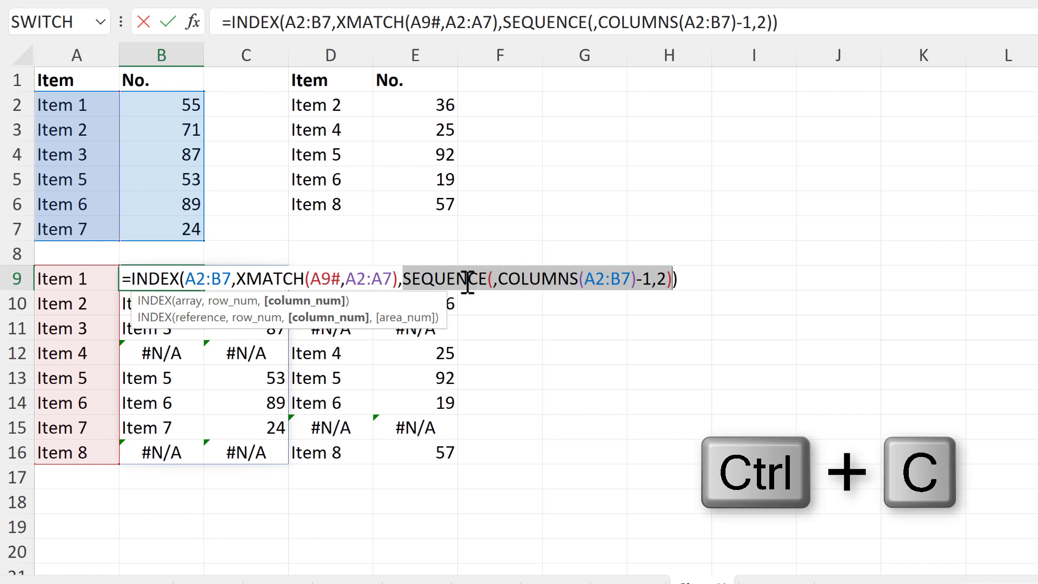
click(468, 279)
key(Return)
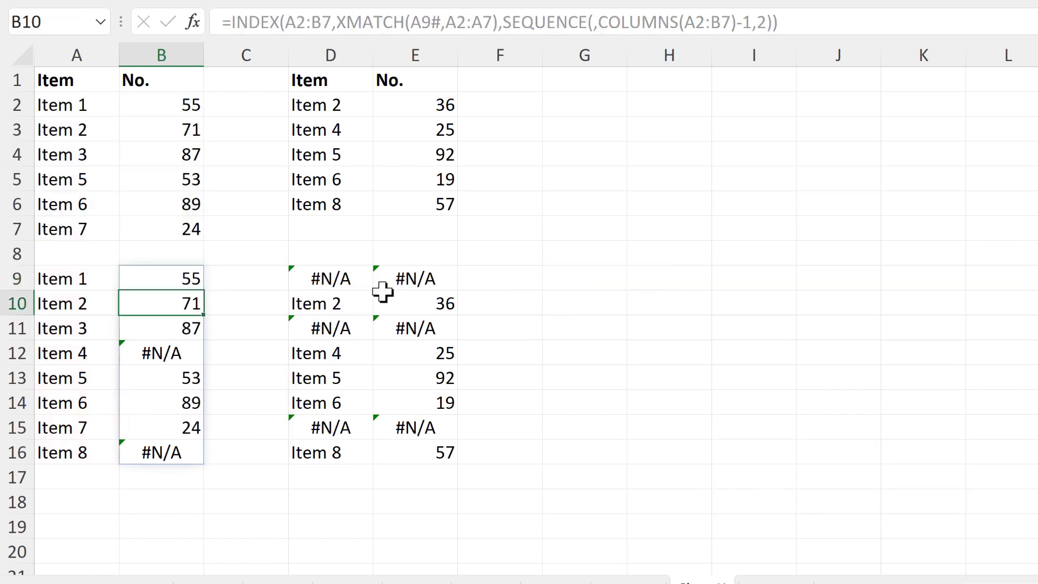
Replace the SEQUENCE argument in D9 with the copied expression, repointed to SEQUENCE(,COLUMNS(D2:E6)-1,2), and commit the formula
click(330, 277)
key(F2)
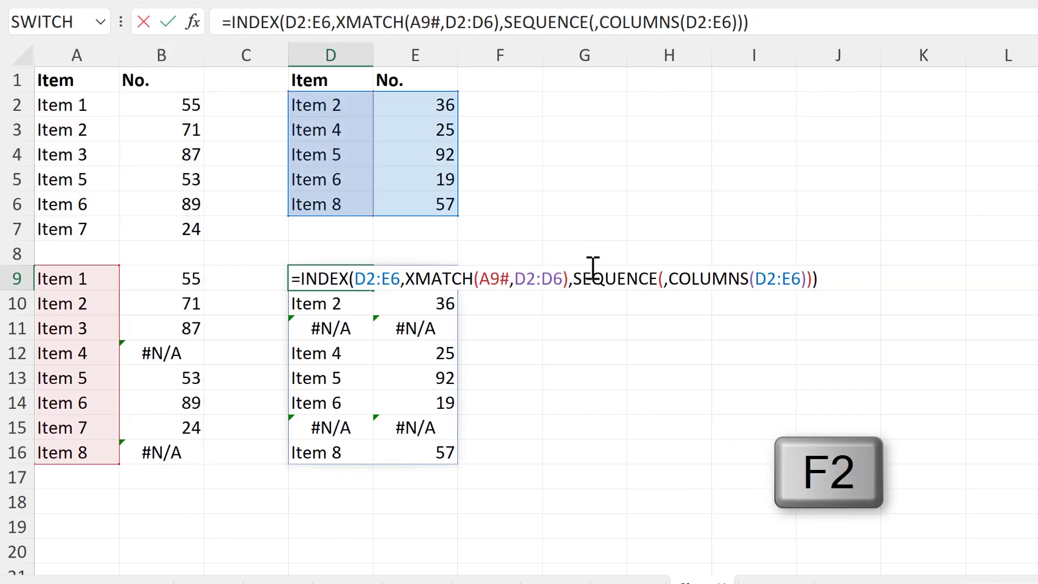
drag(585, 279, 813, 280)
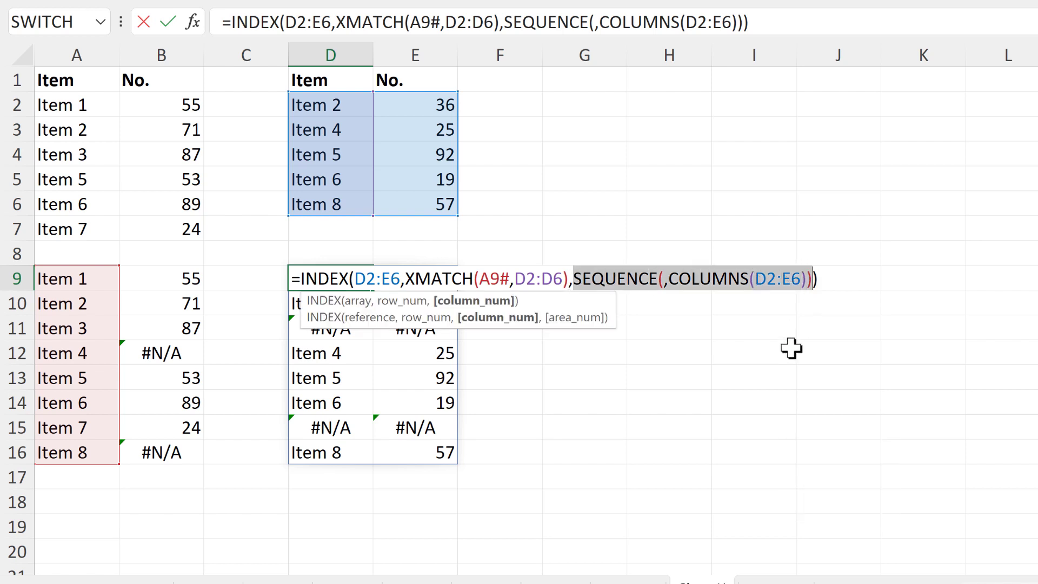
key(ctrl+v)
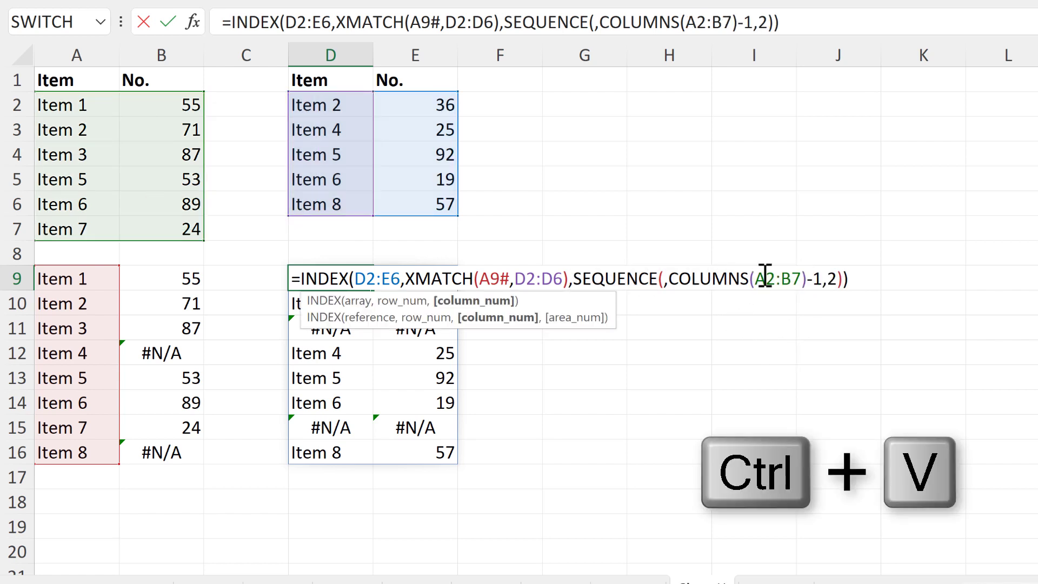
click(766, 279)
drag(146, 90, 404, 112)
drag(290, 237, 288, 223)
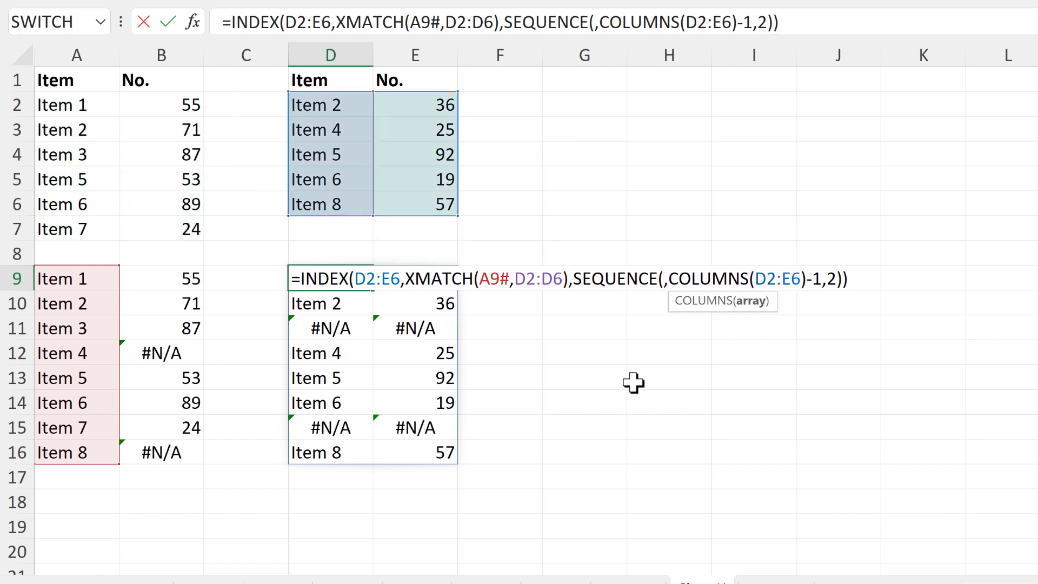
key(Return)
Move the second table's lookup formula from D9 to C9, beside the first table's results
click(335, 270)
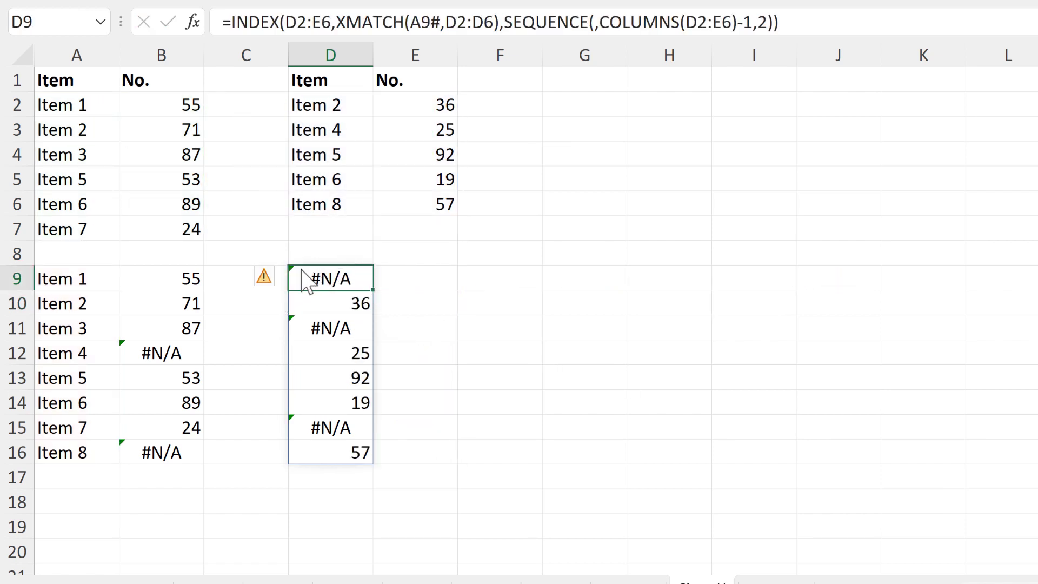
drag(296, 276, 288, 286)
drag(93, 309, 176, 337)
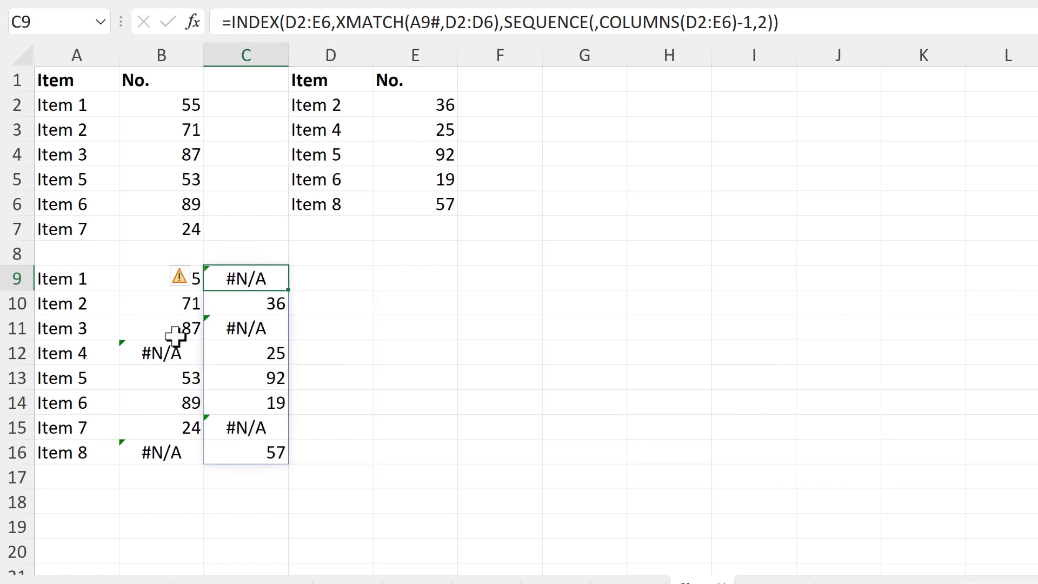
Enter =HSTACK(A9#,B9#,C9#) in E9 to join the item list and both number columns
click(446, 275)
text(=h)
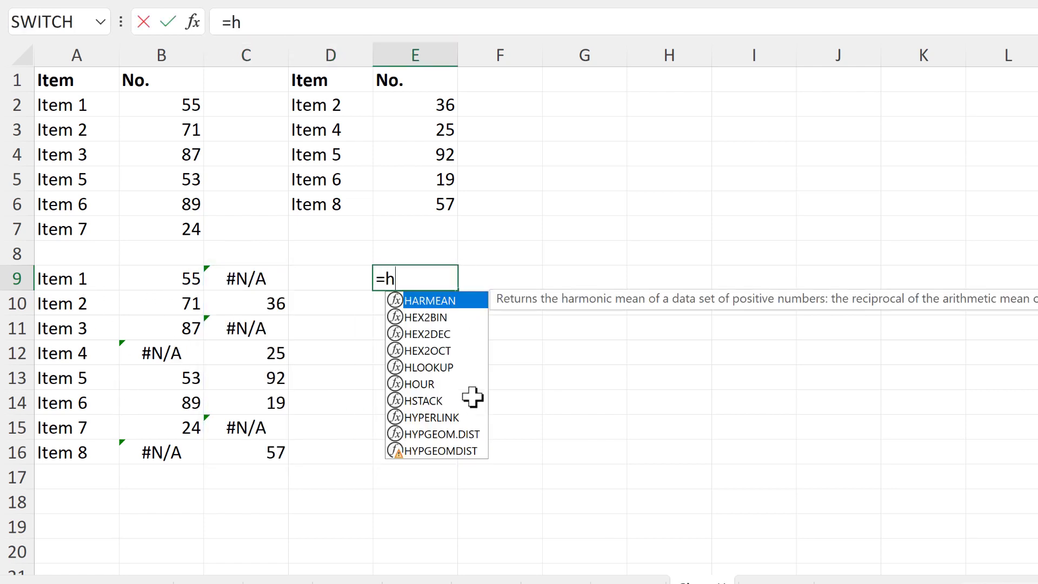
text(stack)
key(Tab)
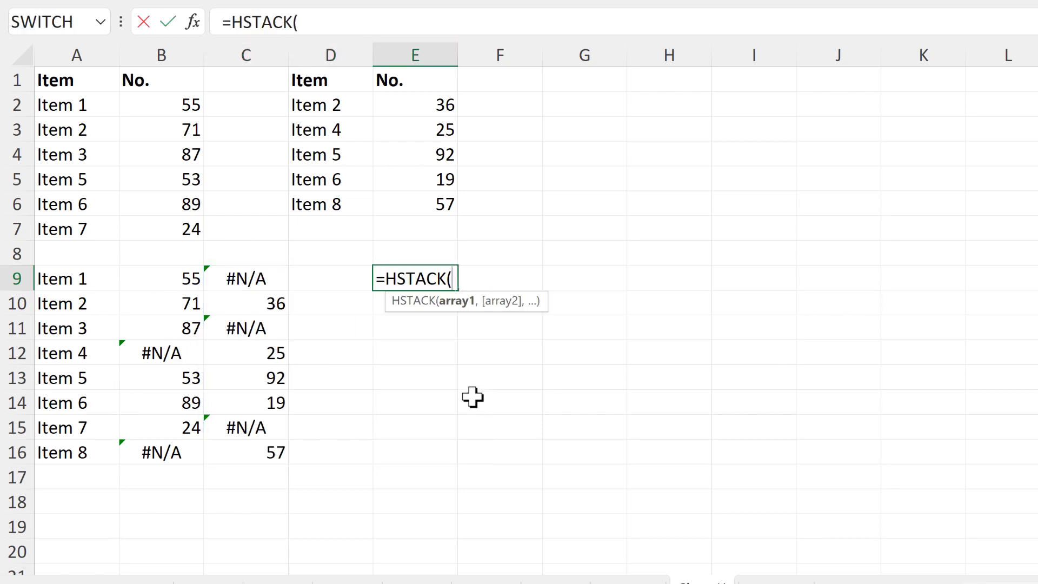
click(48, 281)
text(#,)
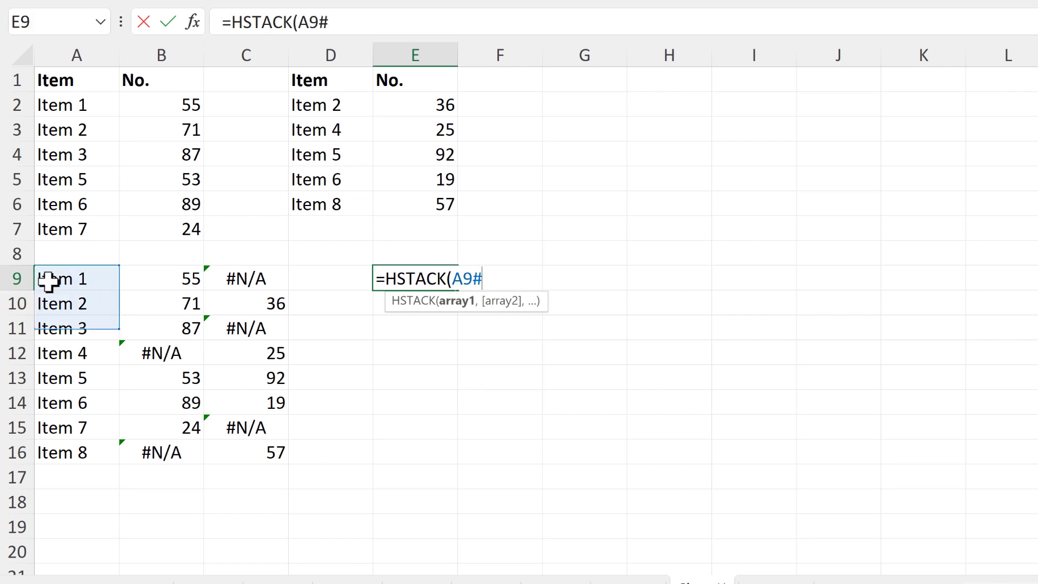
click(151, 278)
text(#,)
click(236, 280)
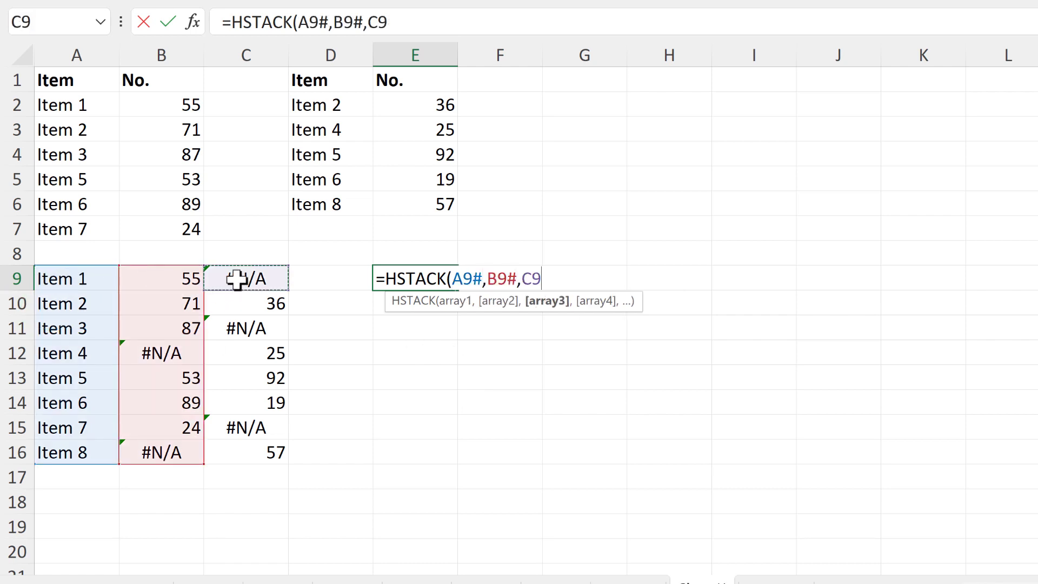
text(#)
key(Return)
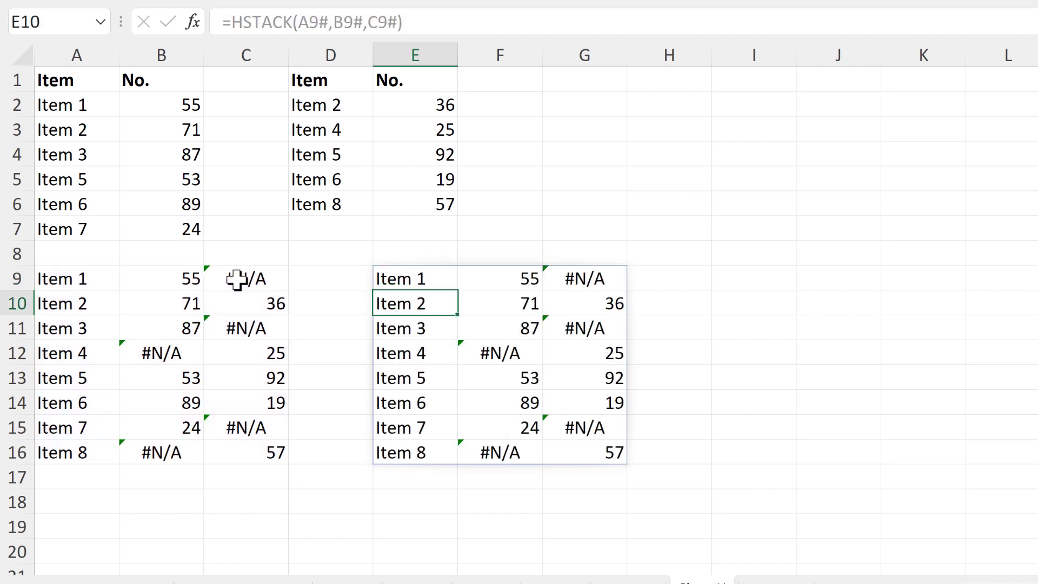
Wrap the HSTACK formula in E9 in IFNA with an empty string "" as the replacement value
click(417, 275)
key(F2)
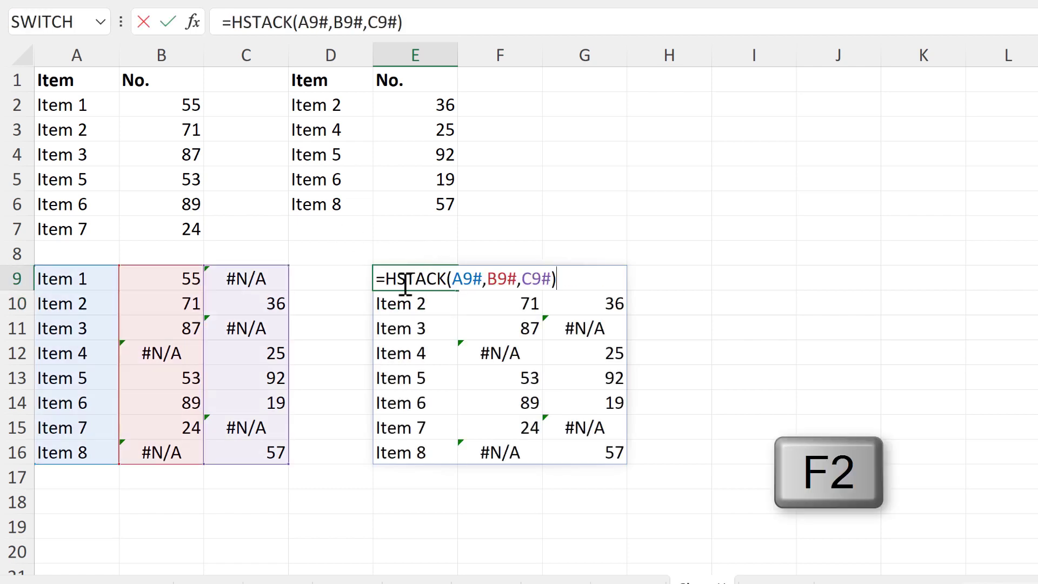
click(385, 280)
text(ifna)
double_click(427, 300)
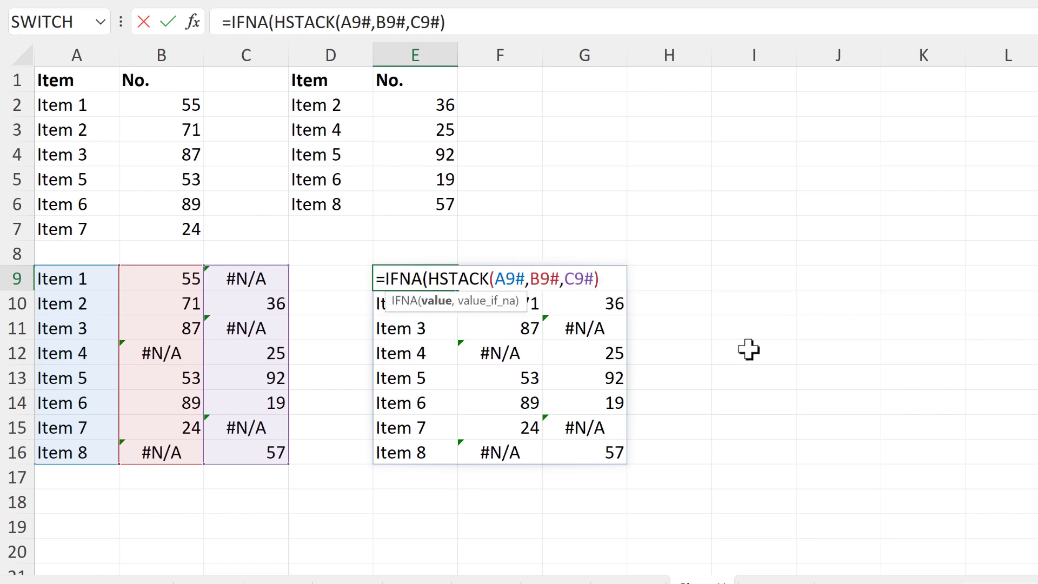
text(,"")
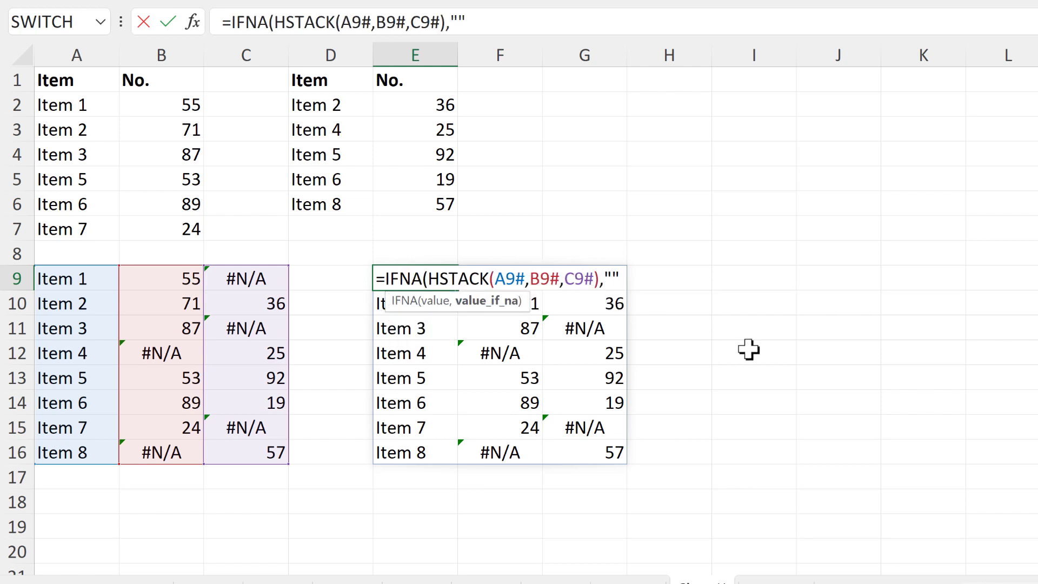
text())
key(Return)
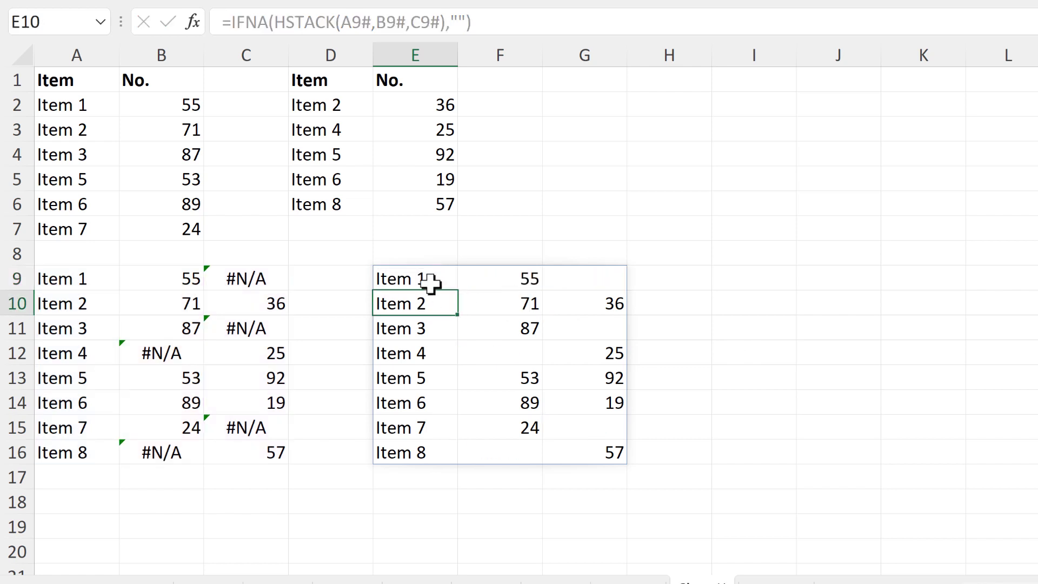
click(430, 282)
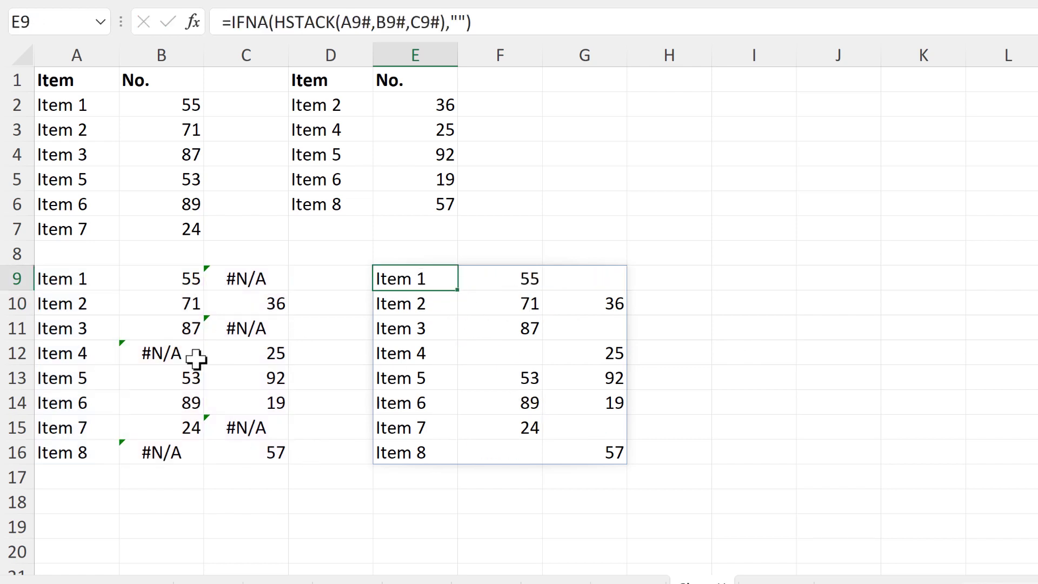
Copy SORT(UNIQUE(VSTACK(A2:A7,D2:D6))) from the A9 formula without its equals sign, leaving A9 unchanged
click(56, 278)
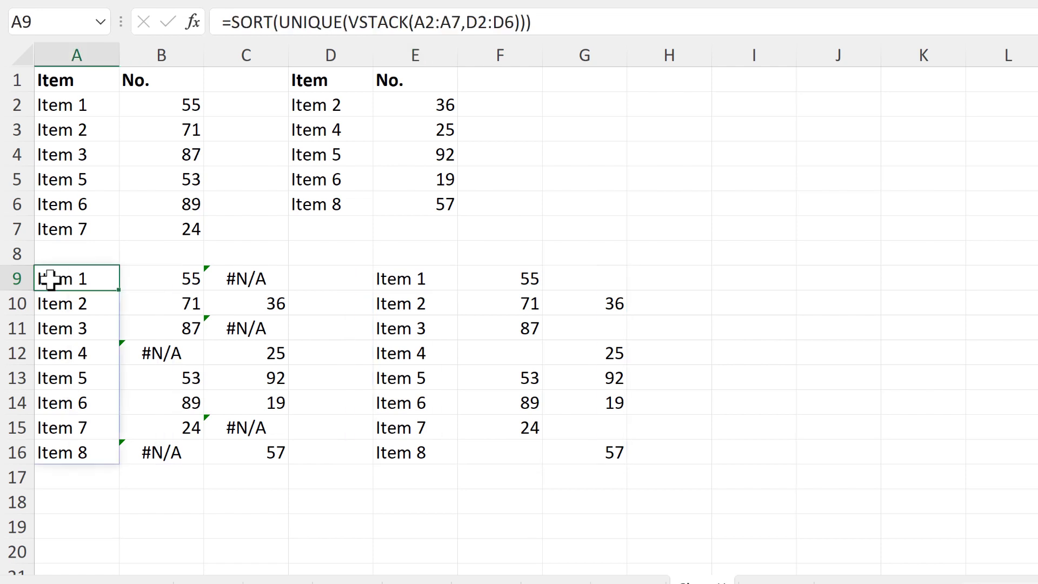
key(F2)
drag(349, 277, 50, 273)
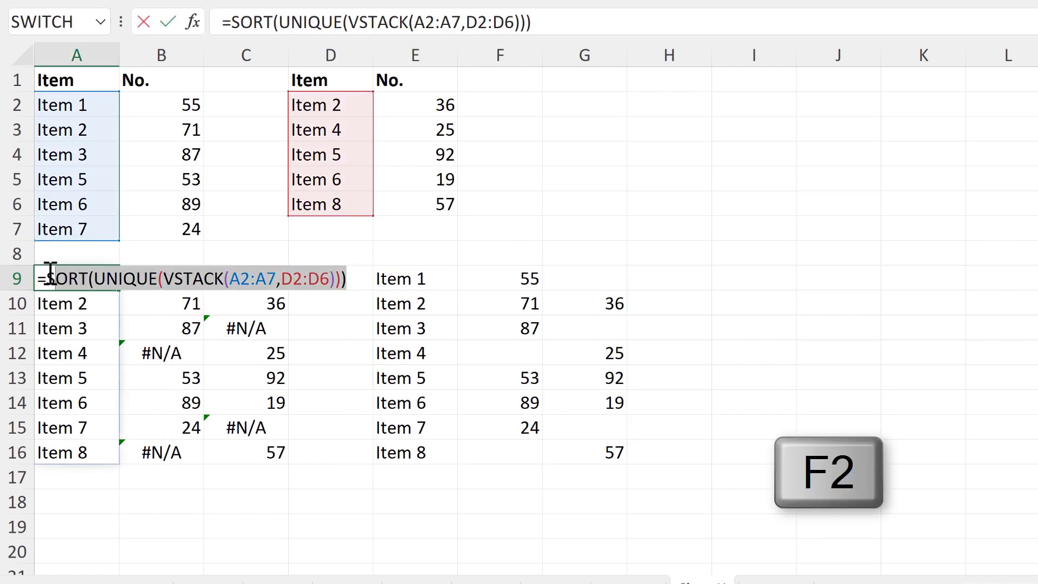
key(ctrl+c)
key(Escape)
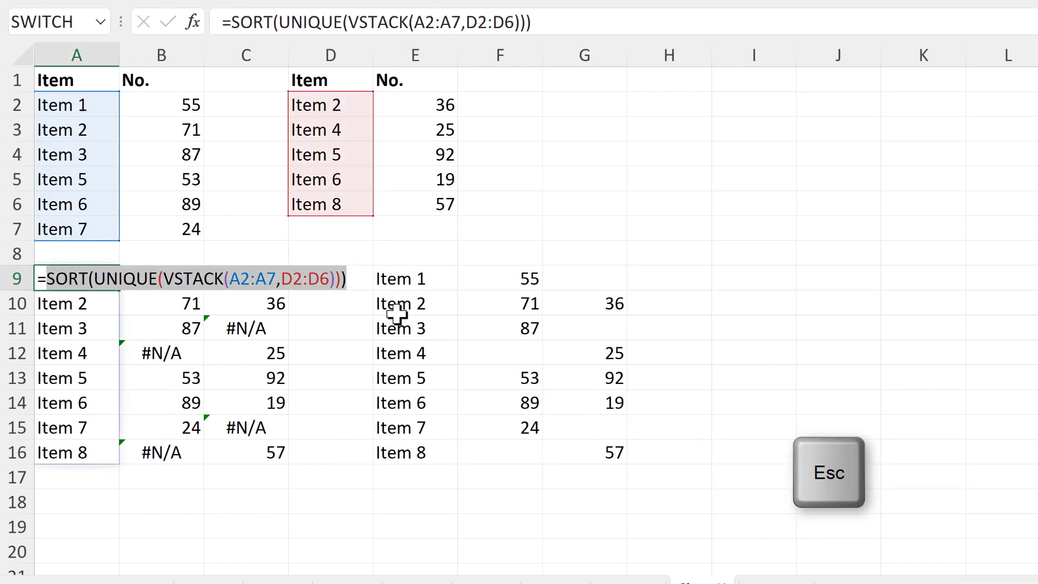
Replace the A9# reference in the E9 formula with the copied SORT expression
click(411, 280)
key(F2)
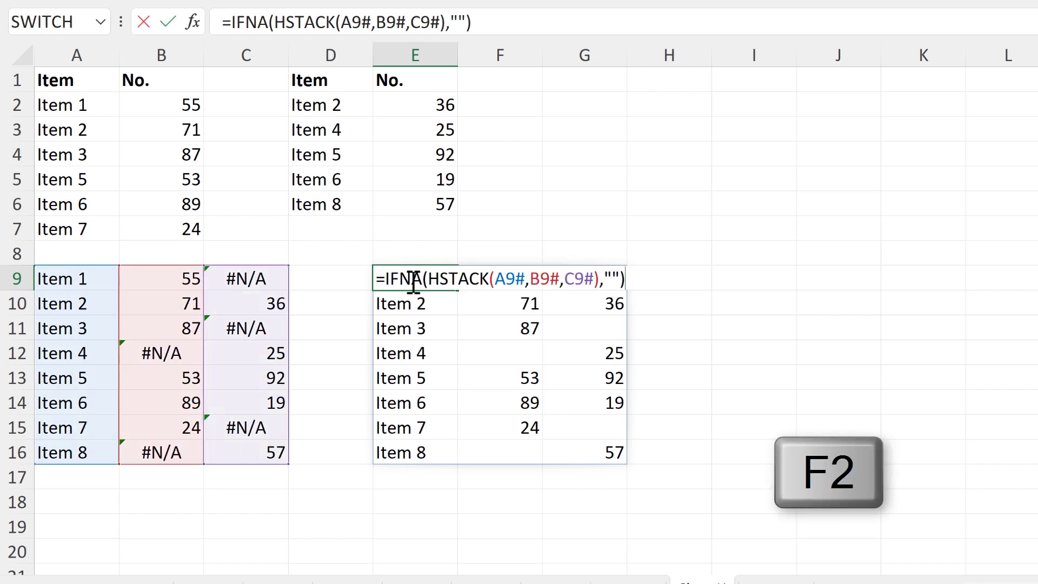
double_click(502, 279)
key(ctrl+v)
Copy the first table's INDEX expression from B9 without its equals sign, leaving B9 unchanged
click(185, 278)
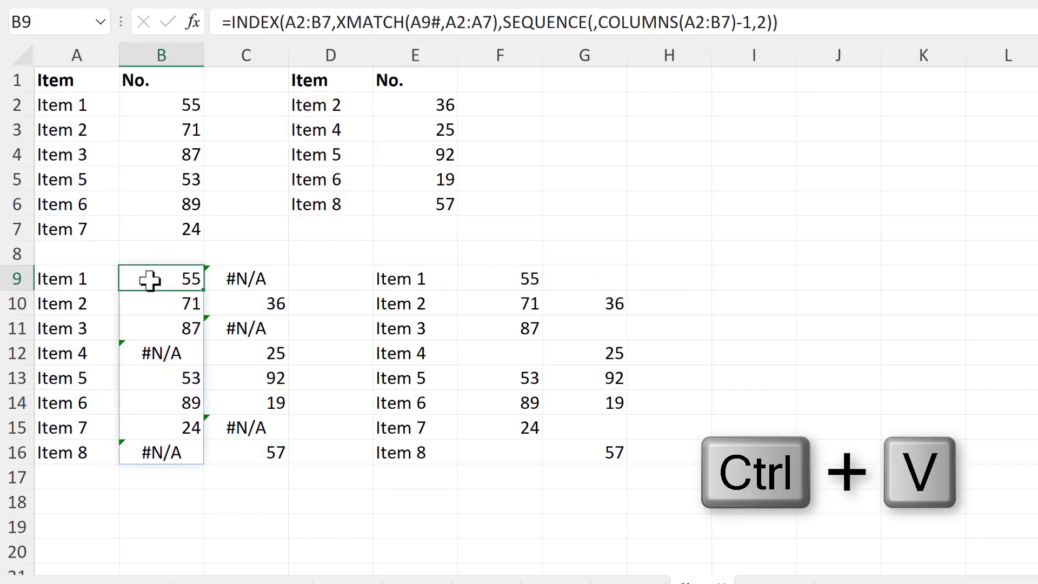
double_click(186, 278)
drag(712, 278, 133, 279)
key(ctrl+c)
key(Escape)
Replace B9# in the E9 formula with the copied INDEX(A2:B7,...) expression, placed on a new line within the formula
key(Right)
key(Right)
key(Right)
key(F2)
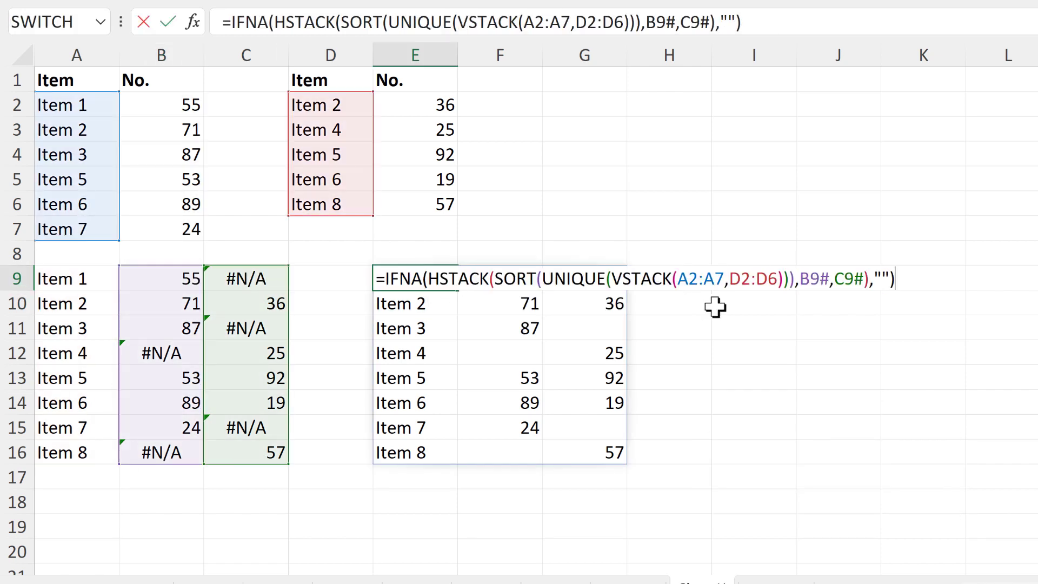
click(814, 292)
key(alt+Return)
drag(378, 304, 406, 304)
key(ctrl+v)
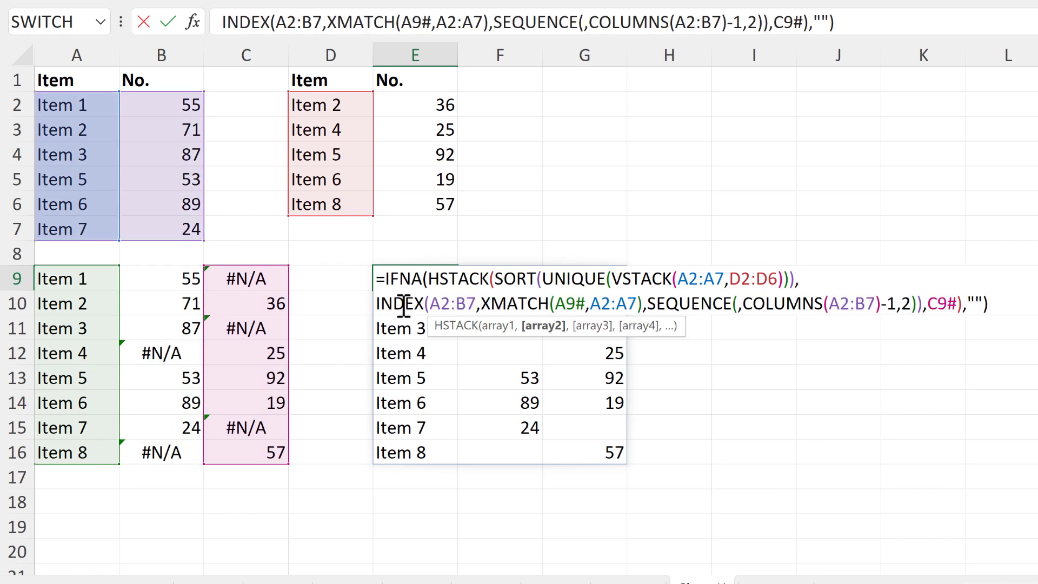
Copy the second table's INDEX expression from C9 without its equals sign, leaving C9 unchanged
click(263, 274)
double_click(263, 273)
drag(670, 279, 214, 278)
key(ctrl+c)
key(Escape)
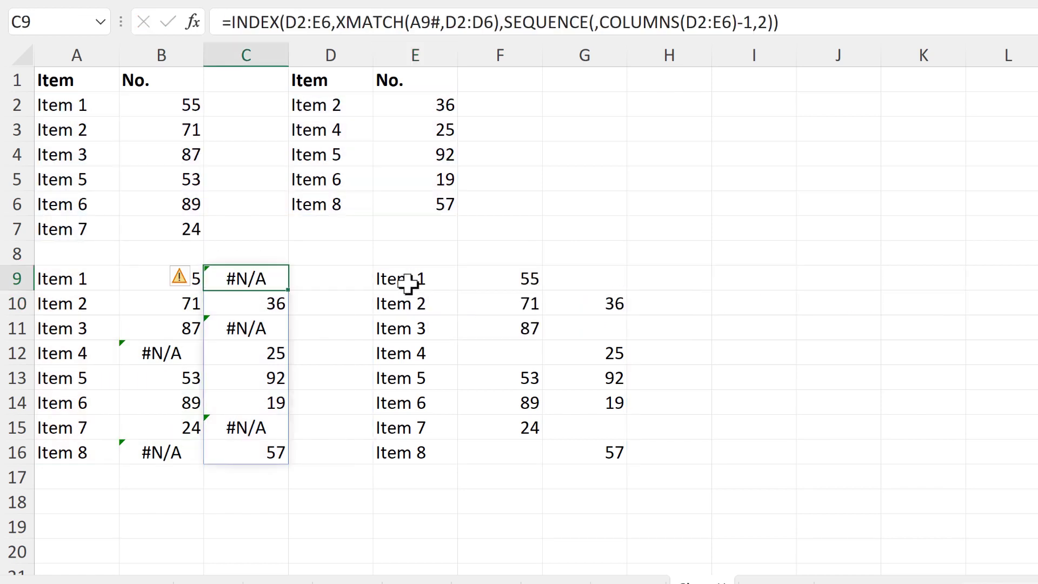
Replace C9# in the E9 formula with the copied INDEX(D2:E6,...) expression on its own line and commit the formula
key(Right)
key(Right)
key(F2)
drag(927, 306, 952, 317)
key(alt+Return)
key(Delete)
key(ctrl+v)
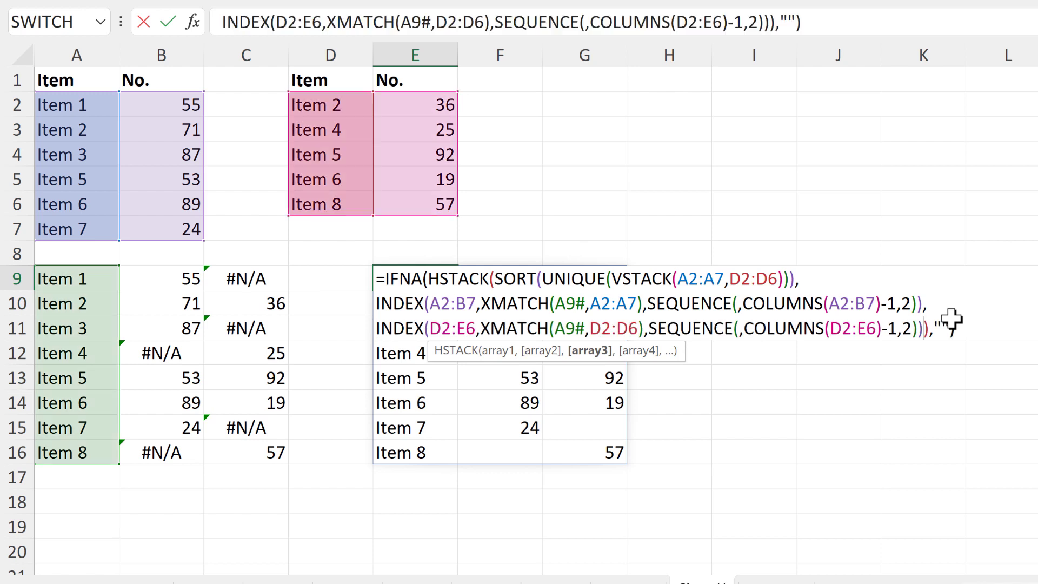
key(Return)
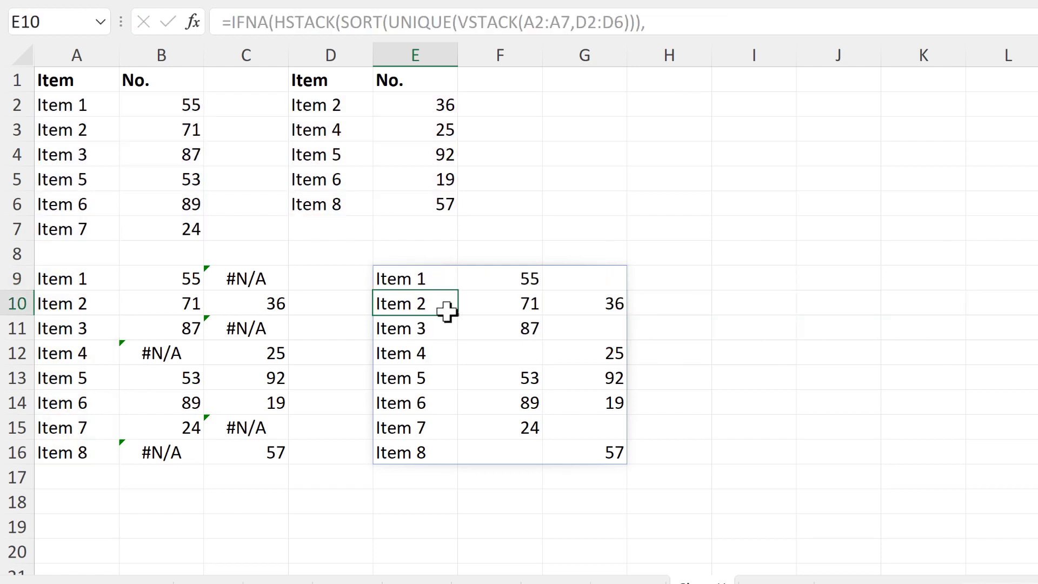
click(432, 279)
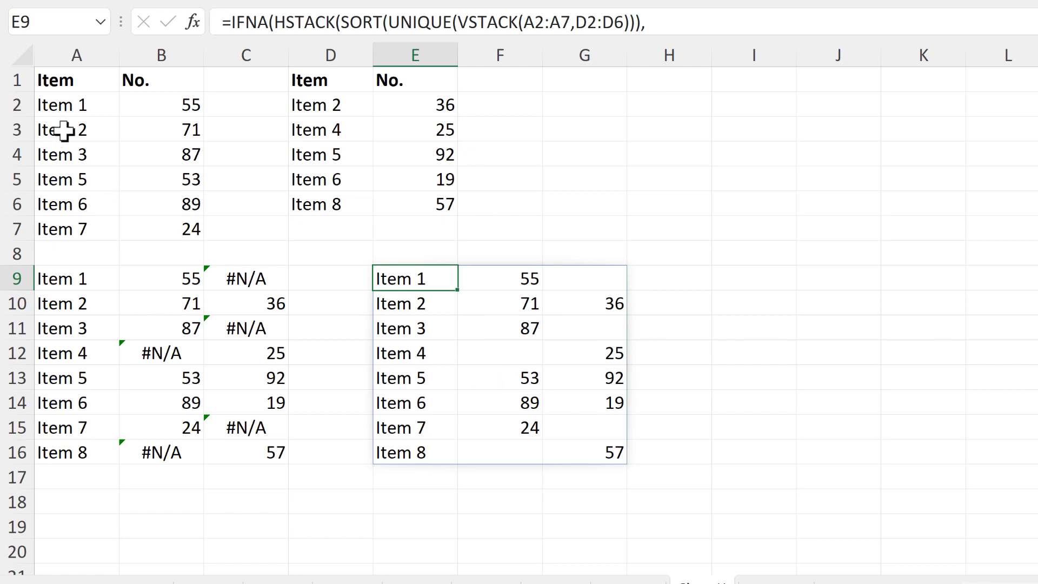
Enter =TAKE(A2:B7,,1) in G2 to extract the first table's item column
drag(85, 109, 84, 223)
click(576, 108)
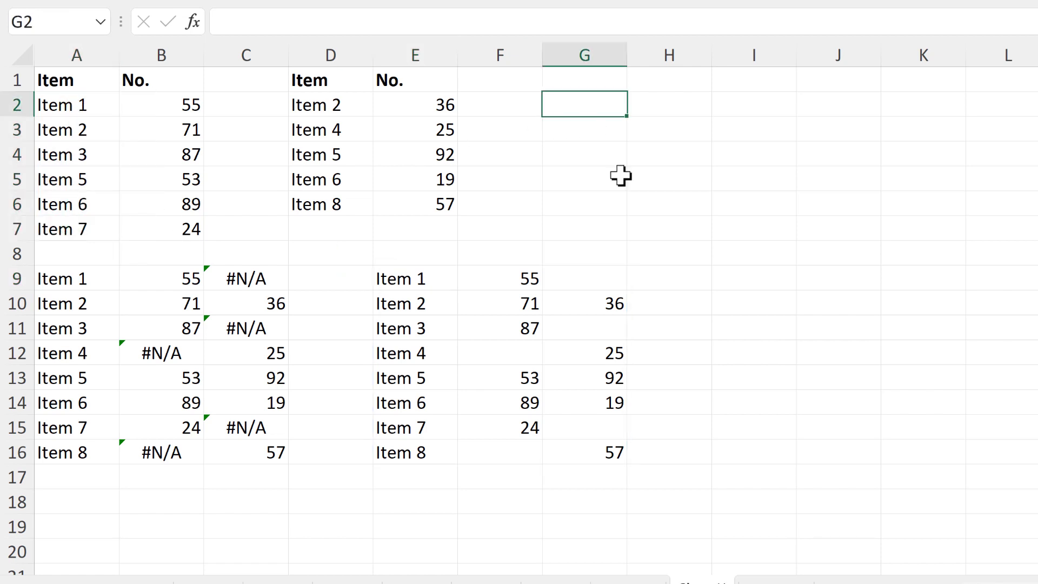
text(=tak)
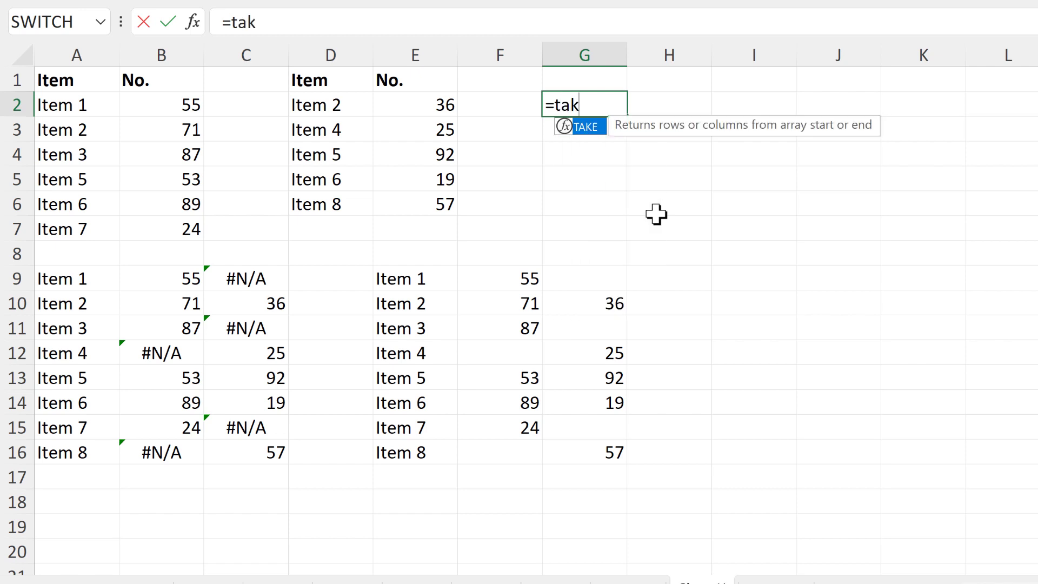
text(e)
key(Tab)
drag(69, 103, 186, 230)
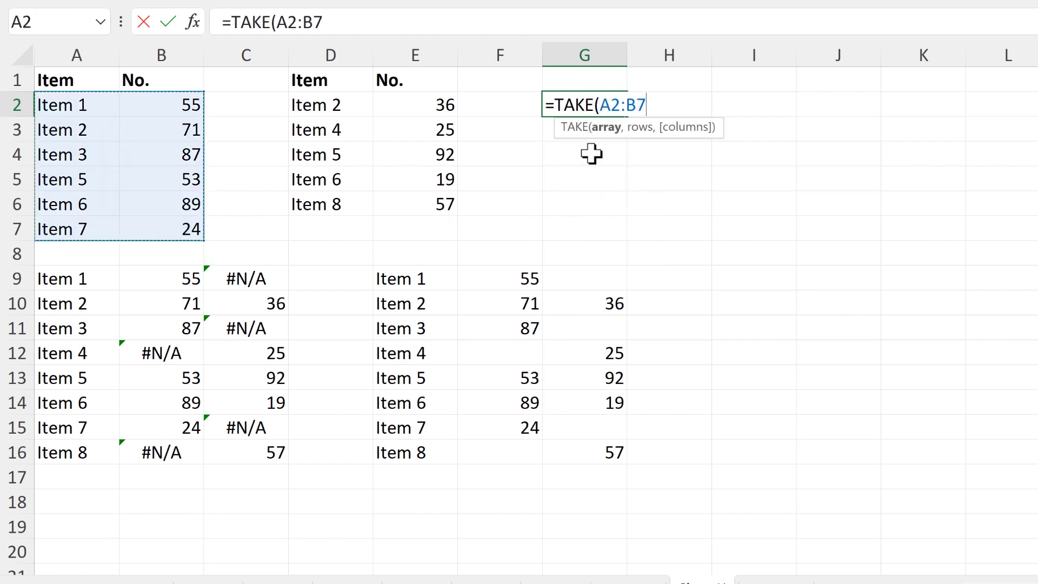
text(,,)
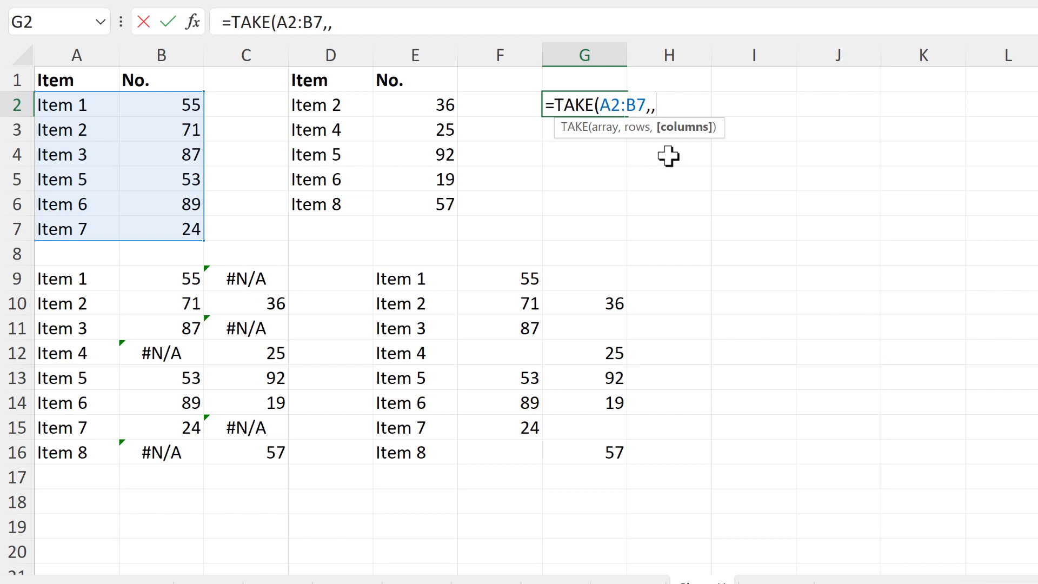
text(1)
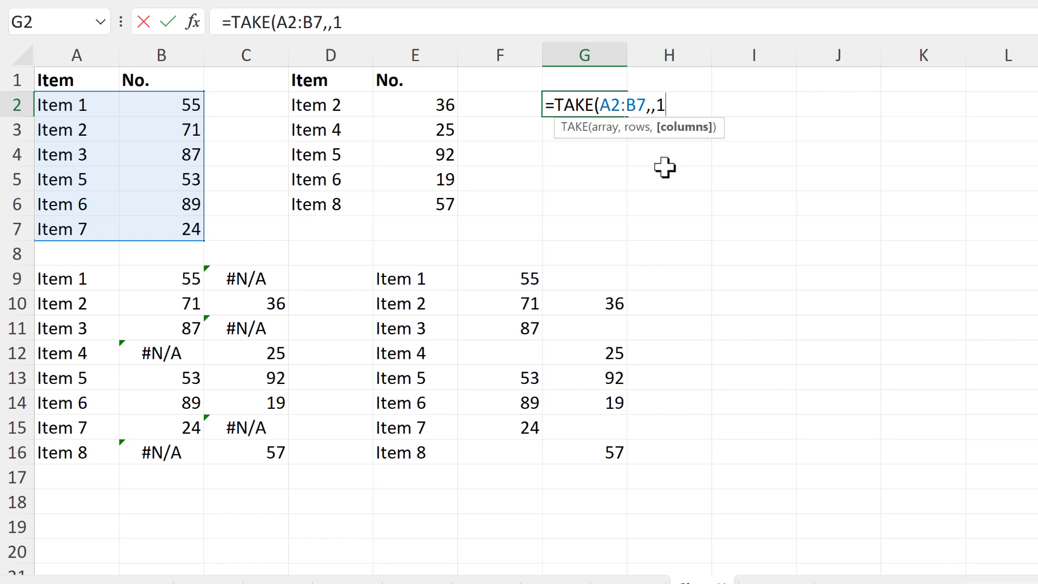
text())
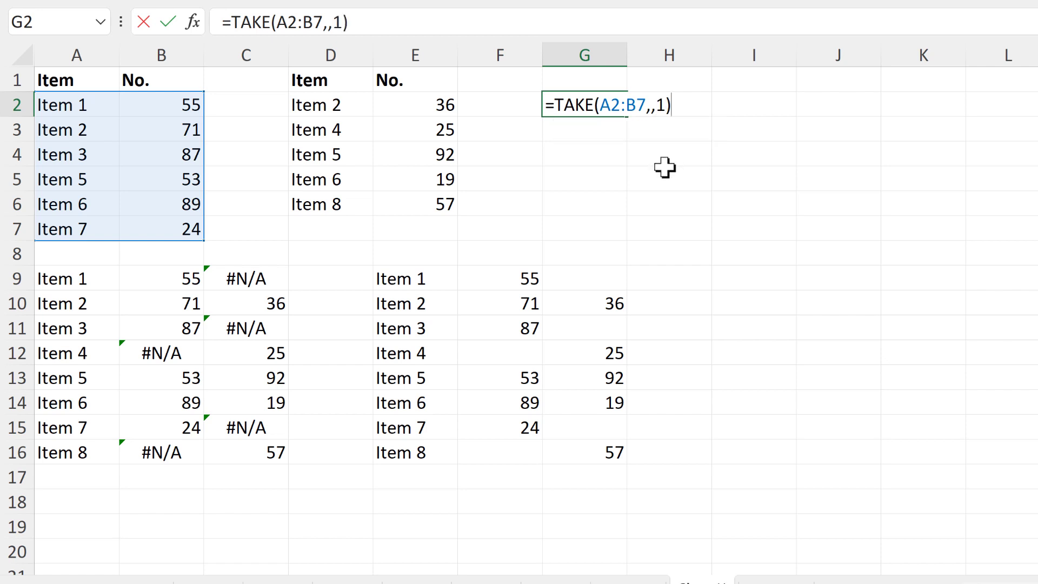
key(Return)
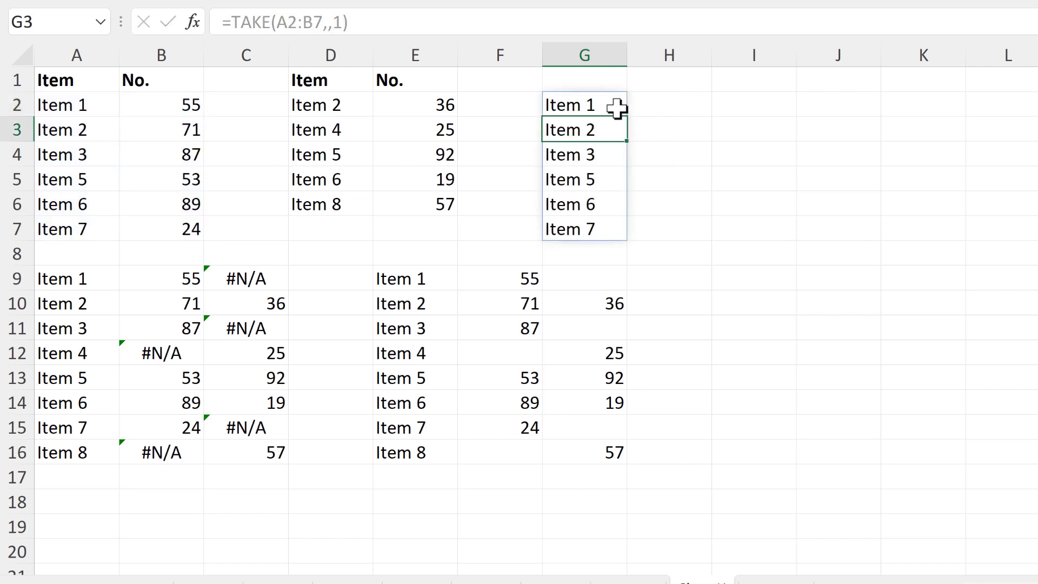
Copy TAKE(A2:B7,,1) from the G2 formula without its equals sign, leaving G2 unchanged
click(616, 108)
key(F2)
drag(684, 104, 557, 95)
key(ctrl+c)
key(Escape)
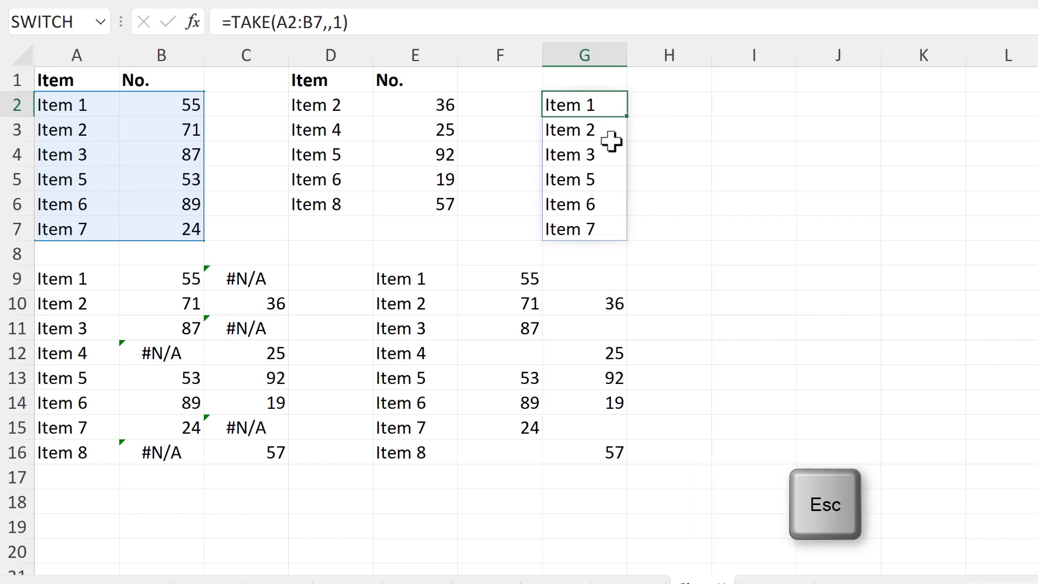
Wrap the E9 formula in a LAMBDA with parameters array1 and array2, keeping the opening LAMBDA( and its parameters on their own line
click(430, 281)
key(F2)
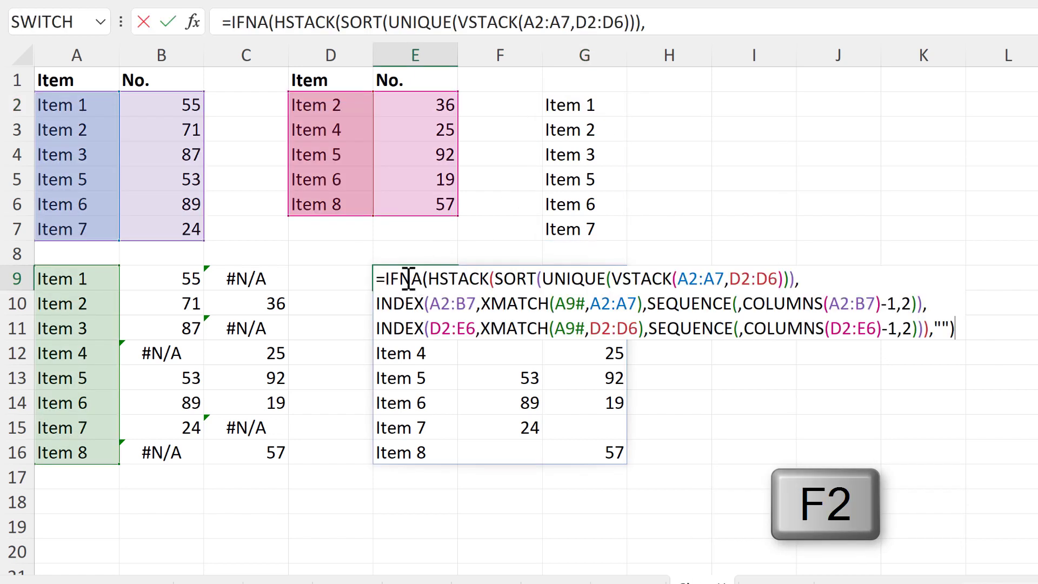
text(lambda)
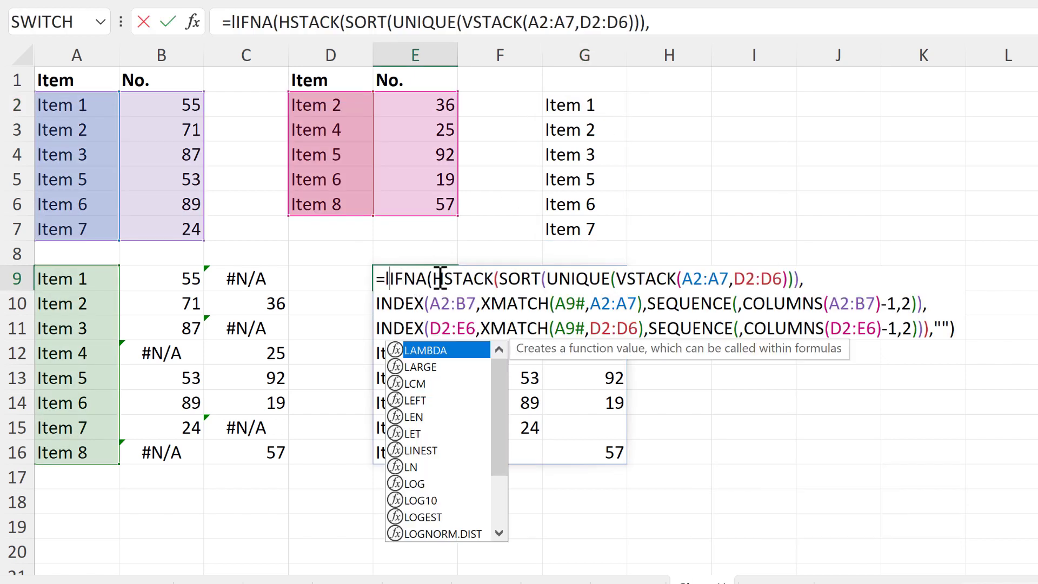
key(Tab)
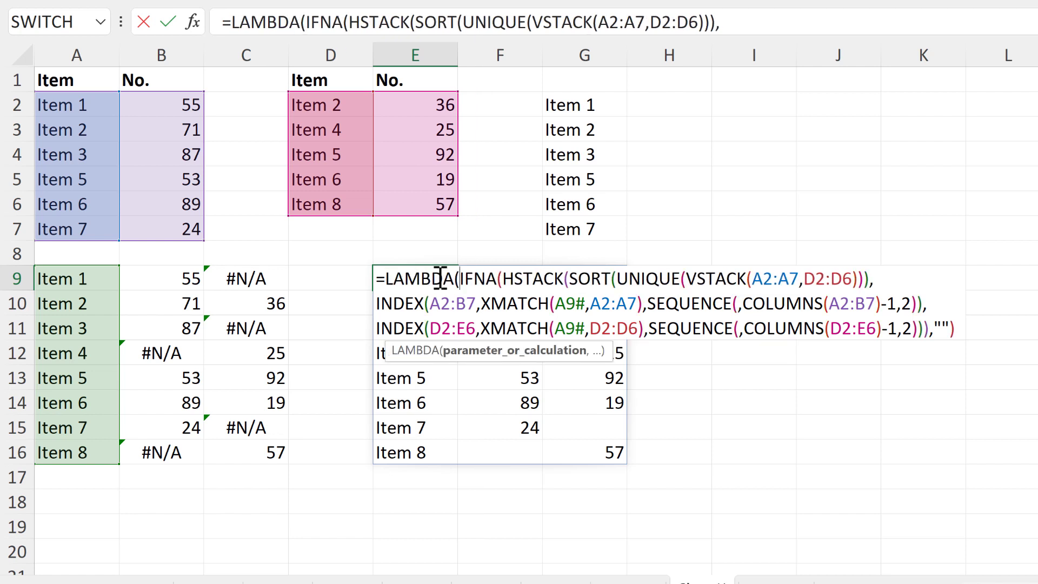
key(alt+Return)
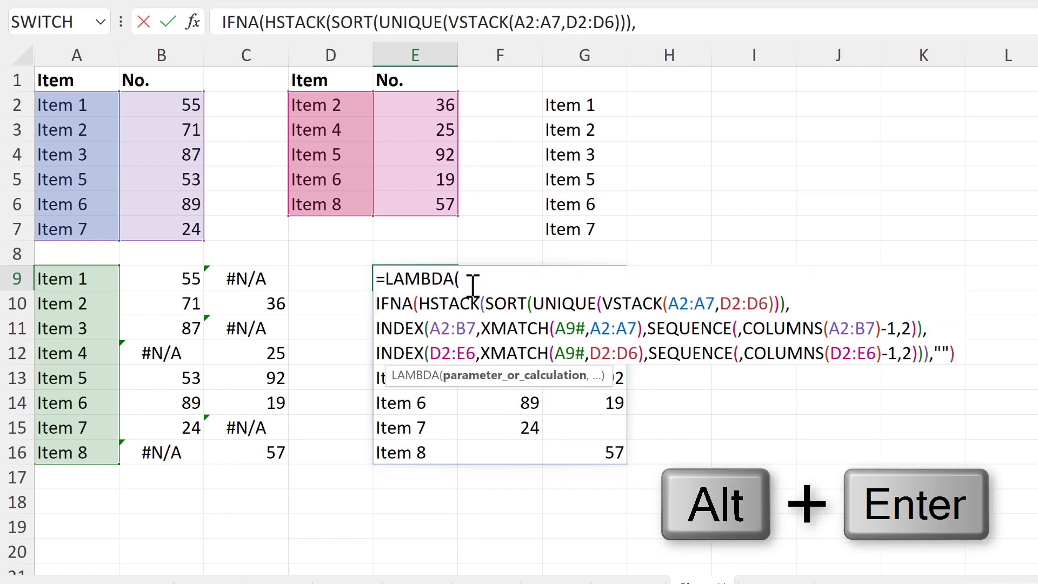
click(515, 281)
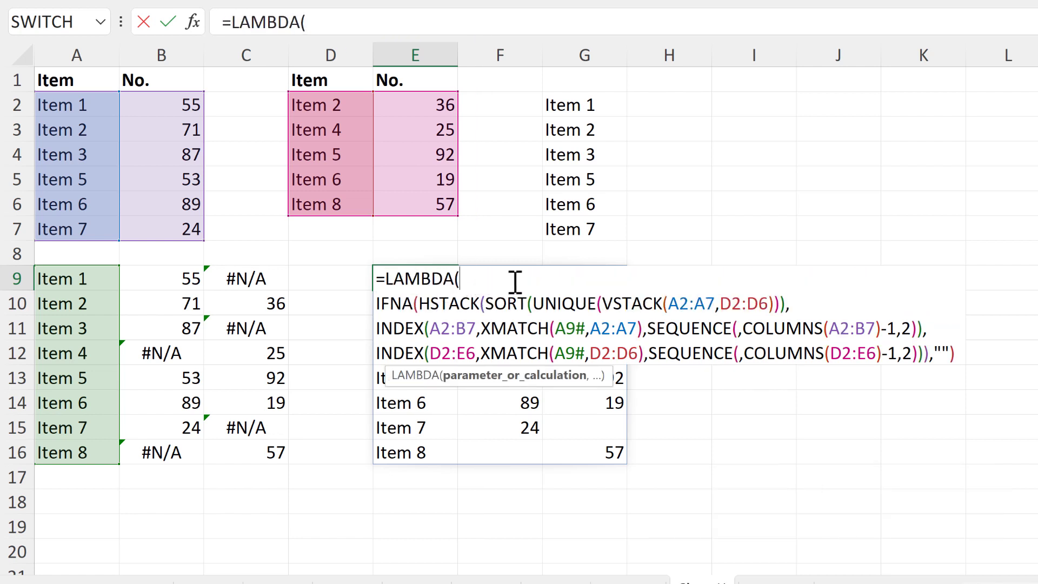
text(array1)
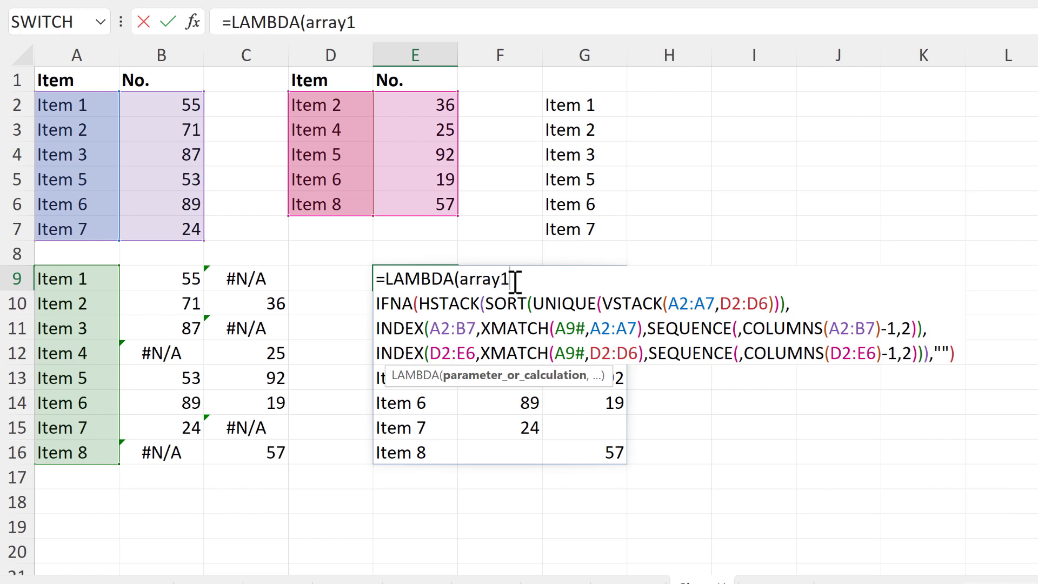
text(,array)
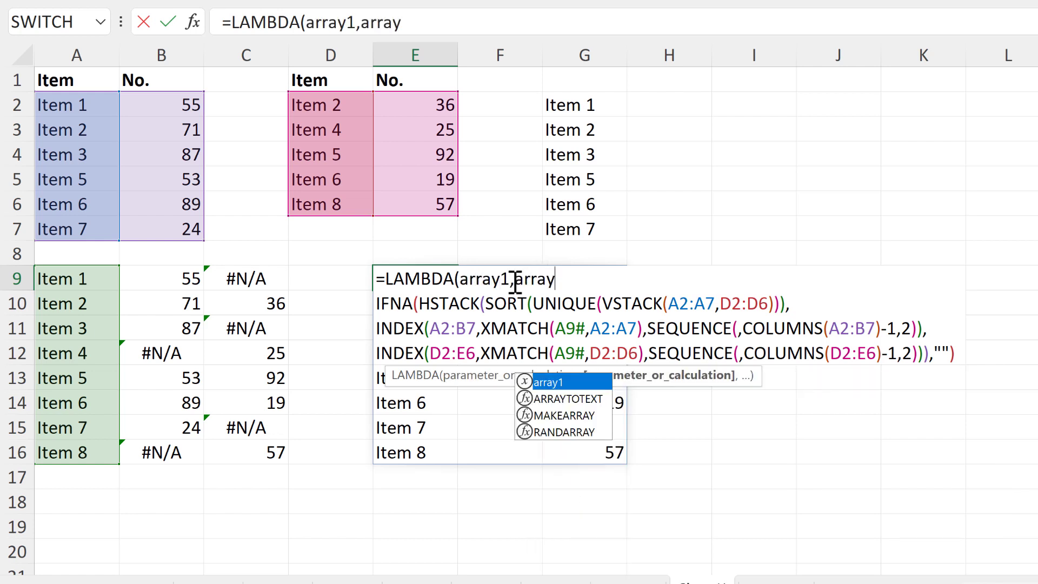
text(2,)
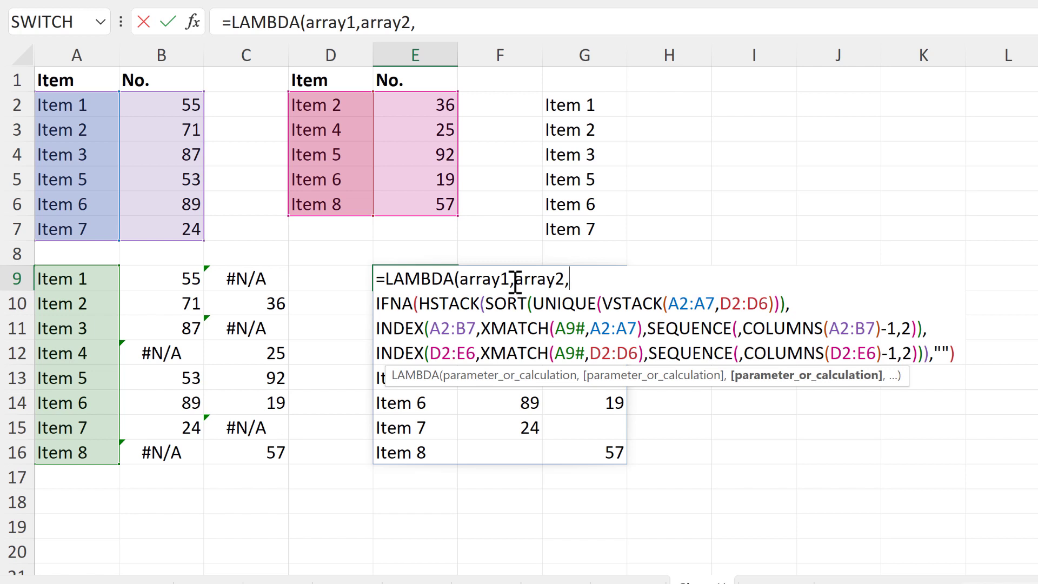
Add a LET( line below the LAMBDA parameters that defines left1 as TAKE(array1,,1), reusing the copied TAKE expression
key(alt+Return)
text(LET()
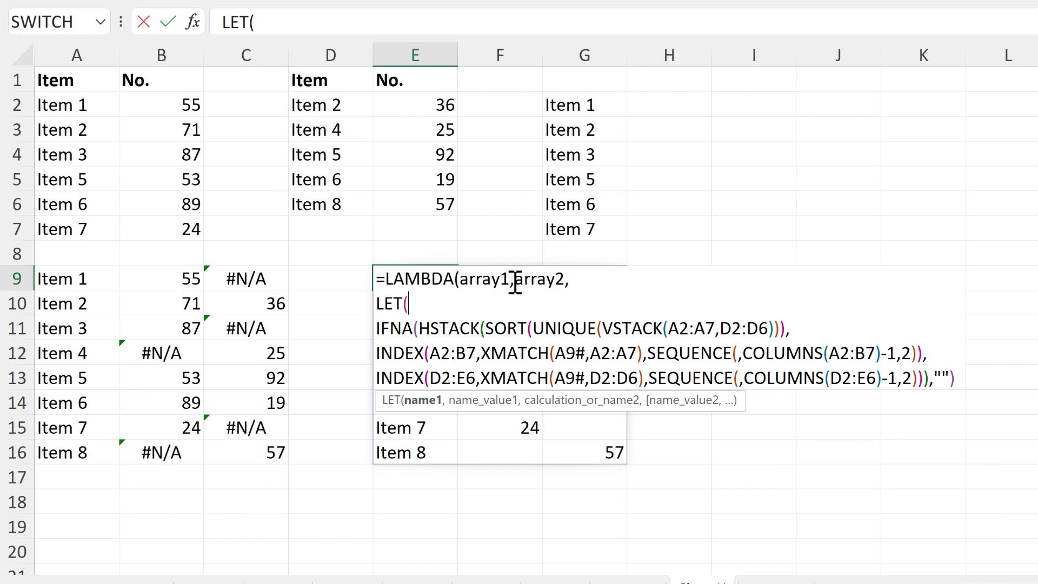
text(left1)
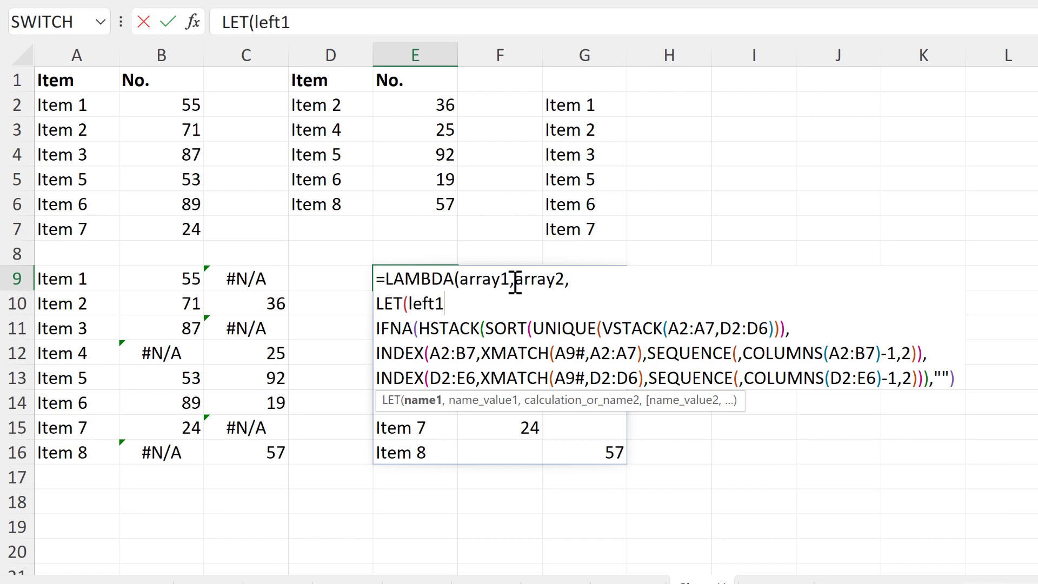
text(,)
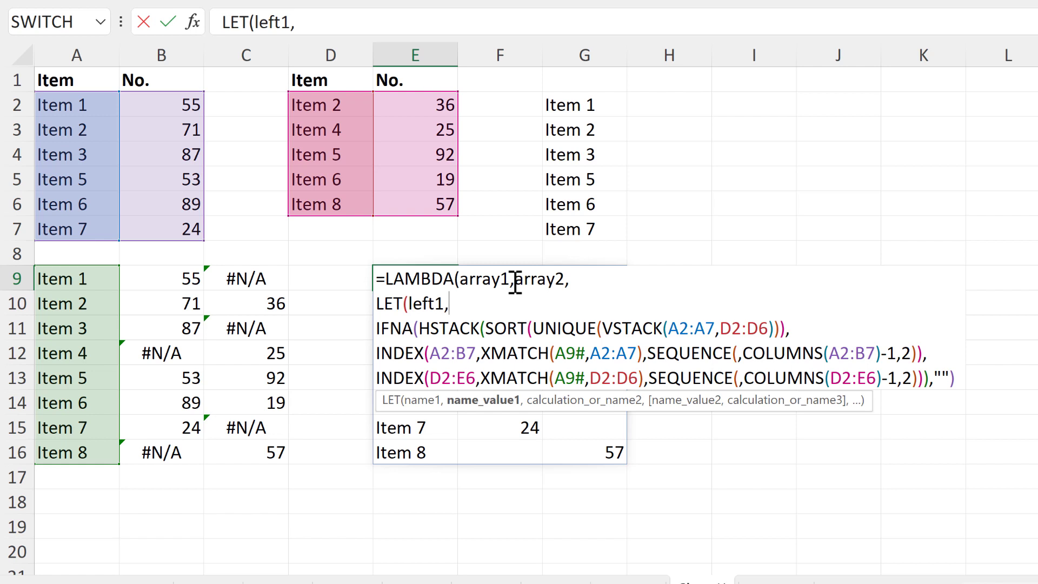
key(ctrl+v)
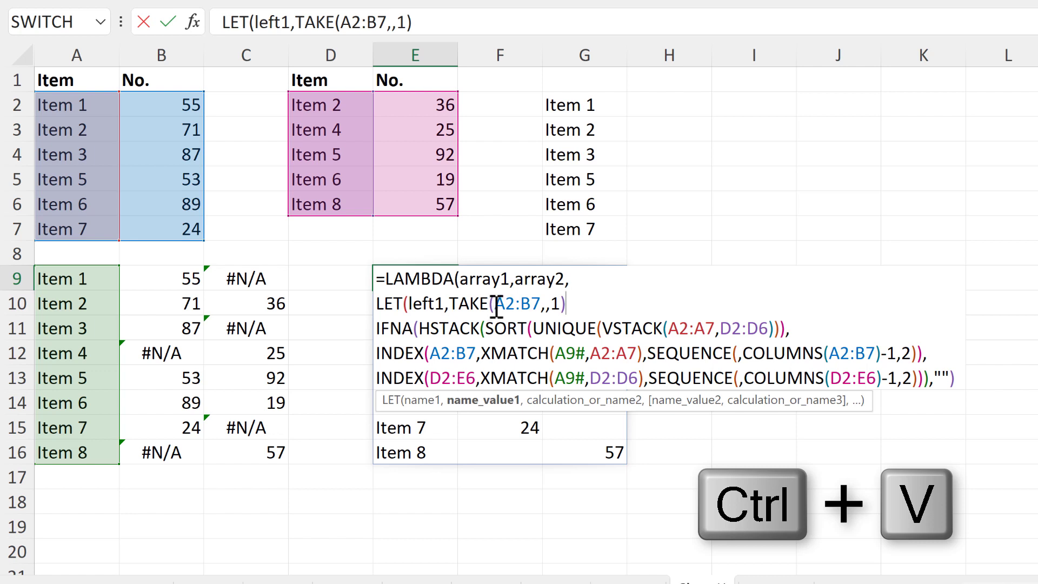
double_click(530, 303)
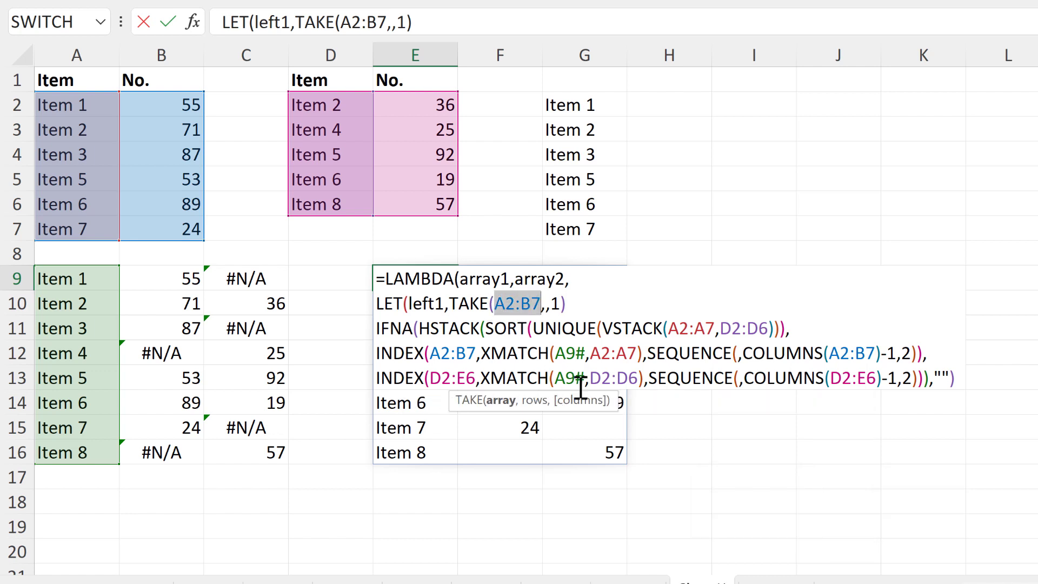
text(array1)
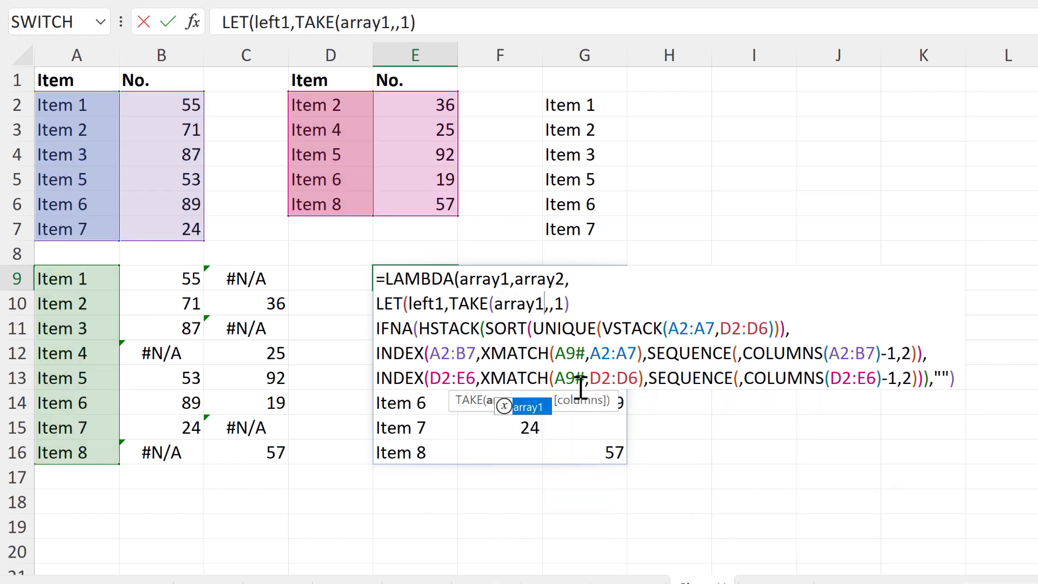
click(579, 308)
text(,)
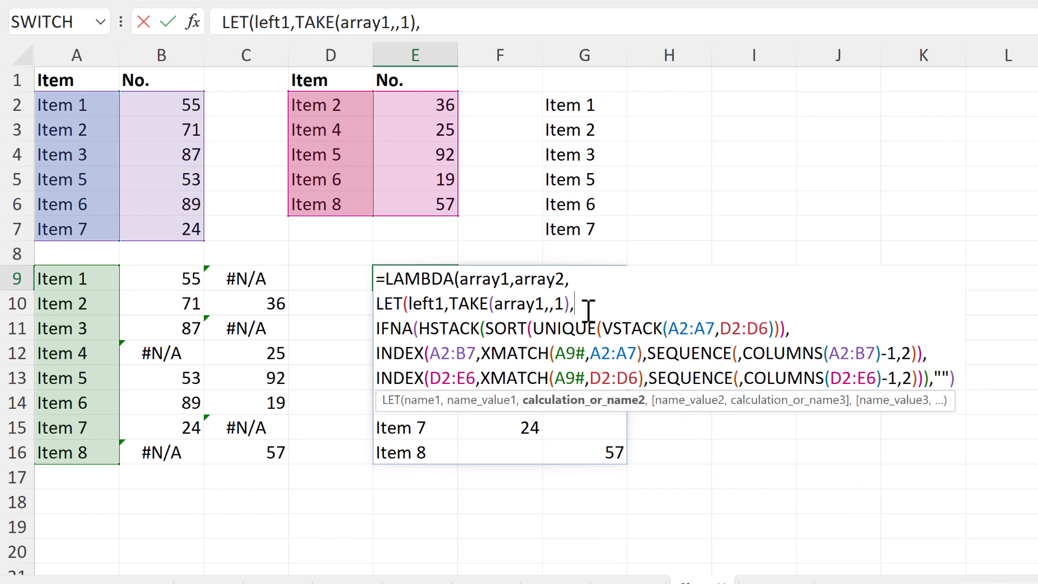
Define a second LET variable left2 as TAKE(array2,,1), reusing the copied TAKE expression
text(left2,)
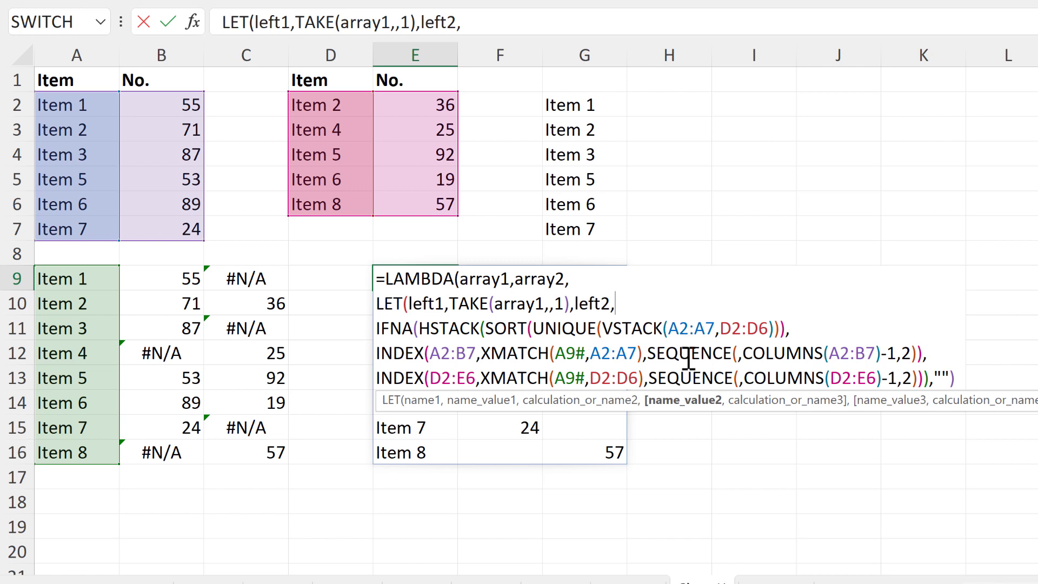
key(ctrl+v)
drag(661, 304, 703, 300)
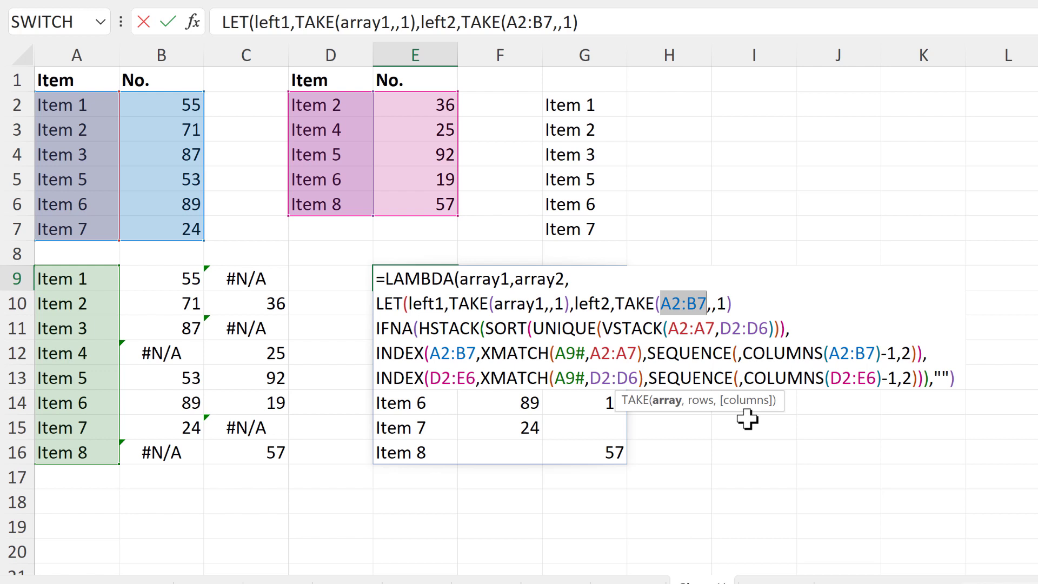
text(array2)
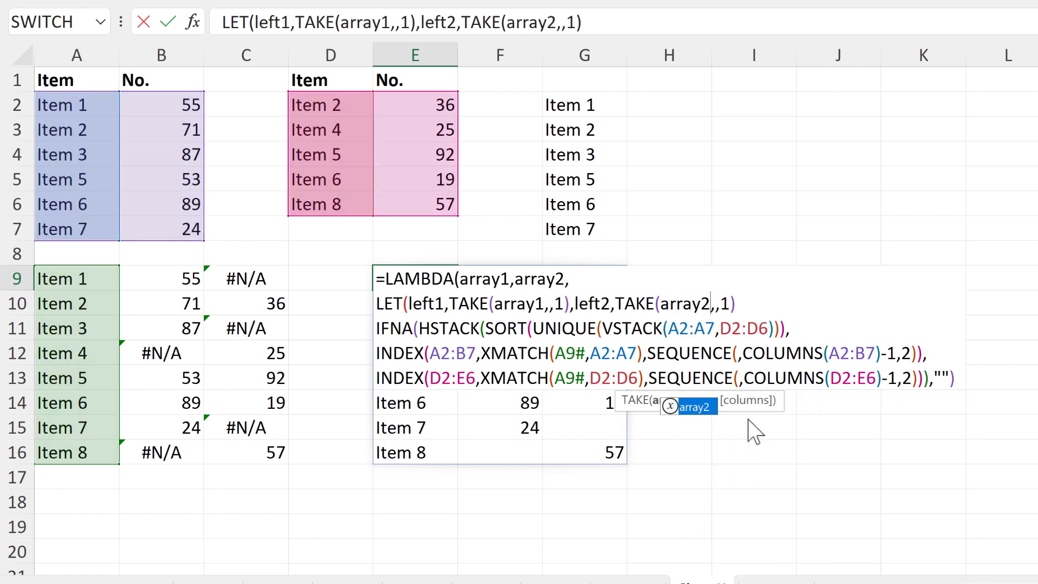
click(761, 305)
text(,)
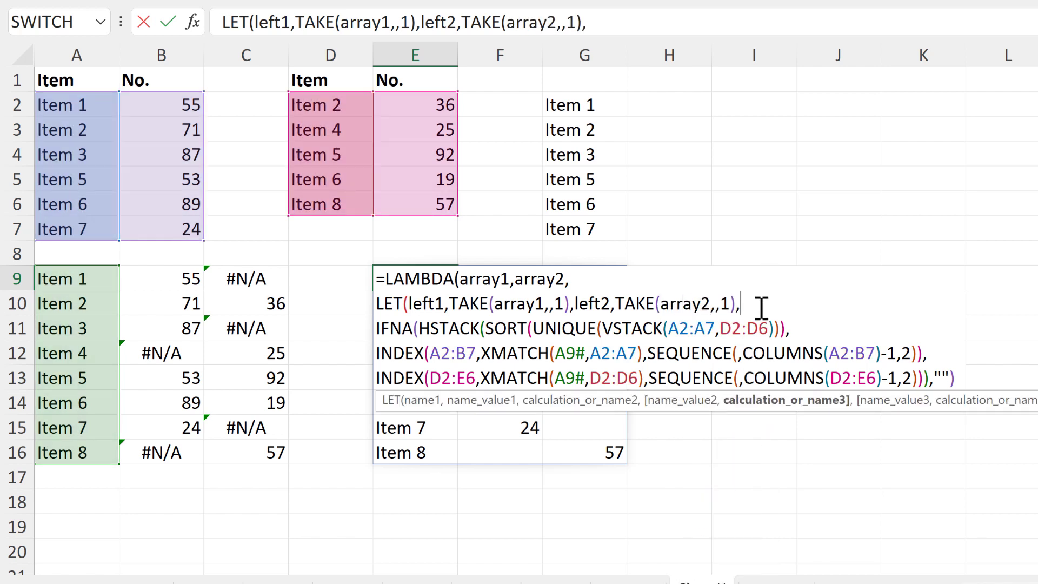
Define a LET variable list on a new line, using the SORT(UNIQUE(VSTACK(A2:A7,D2:D6))) expression copied from inside HSTACK
key(alt+Return)
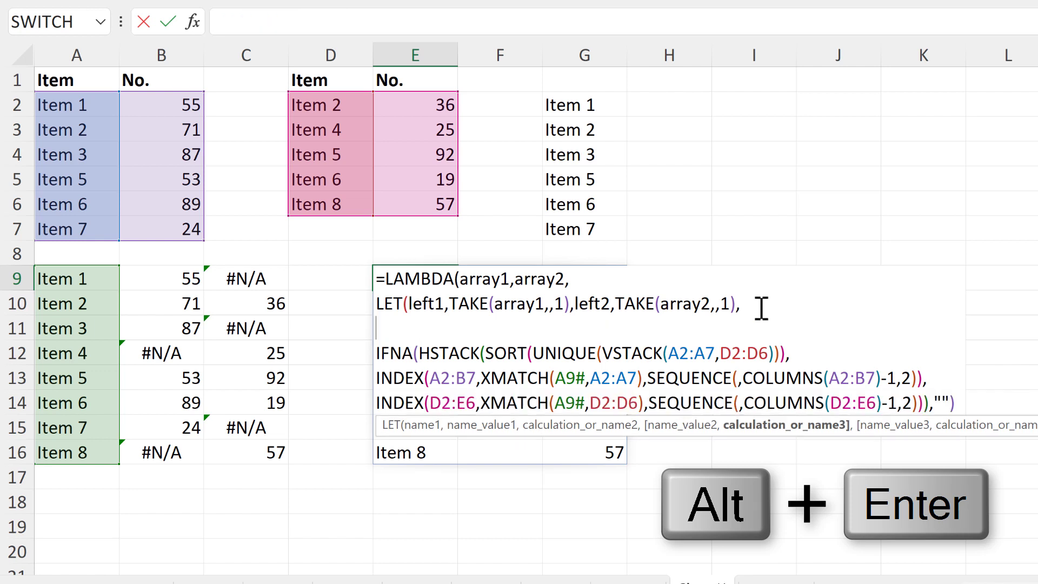
text(list)
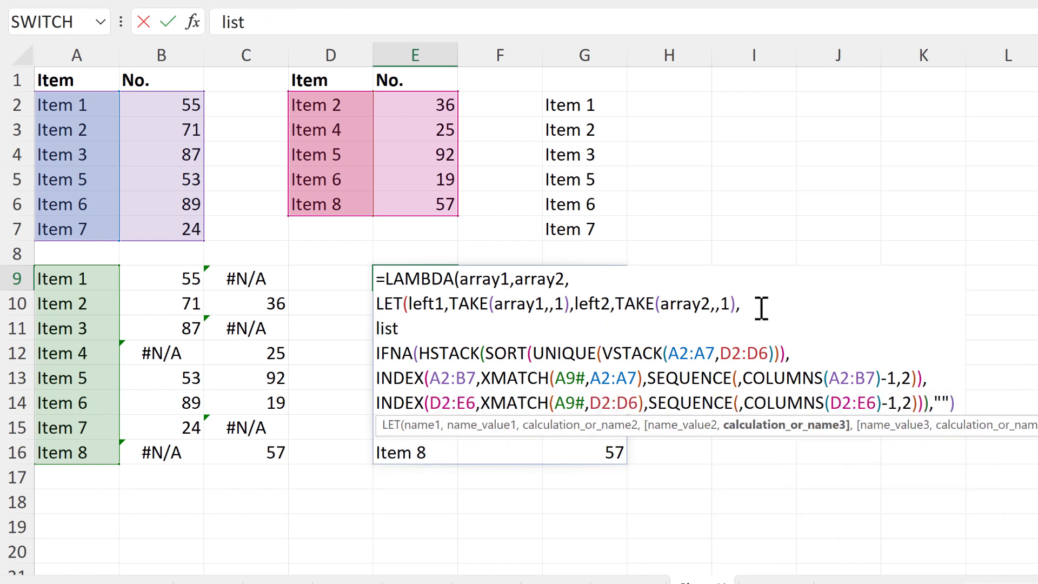
text(,)
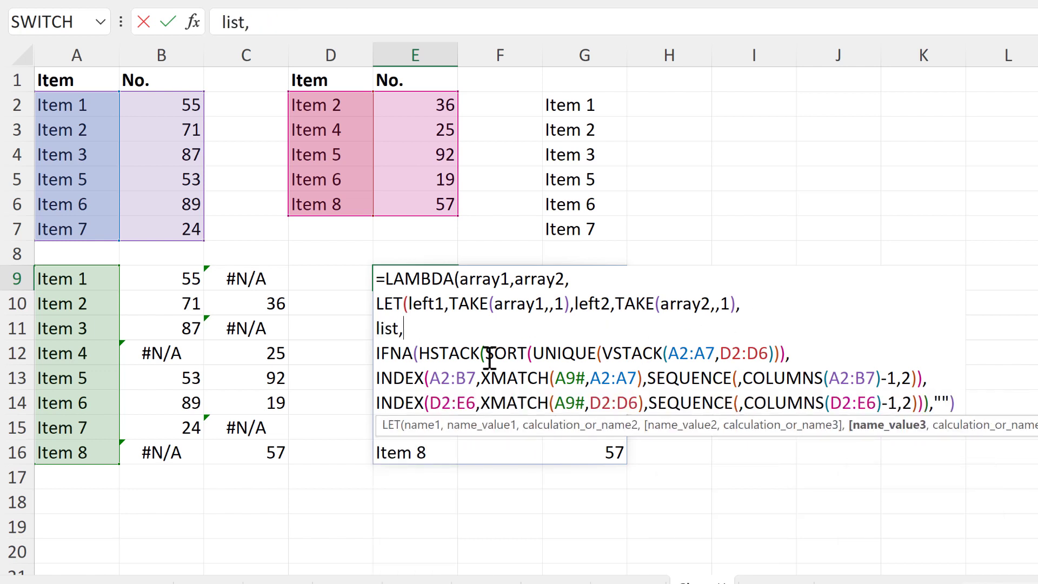
drag(486, 354, 786, 344)
key(ctrl+c)
click(624, 329)
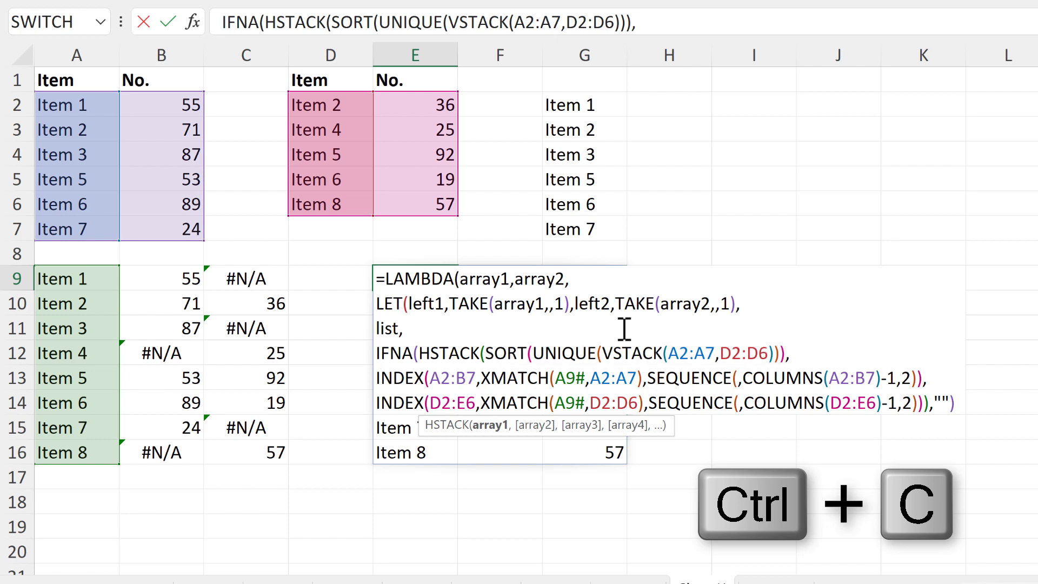
key(ctrl+v)
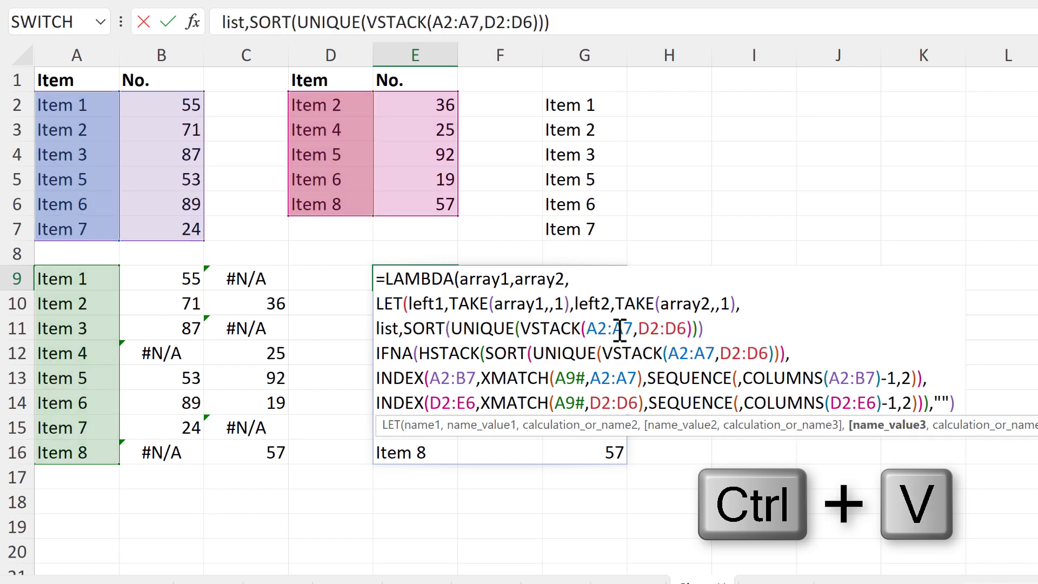
text(,)
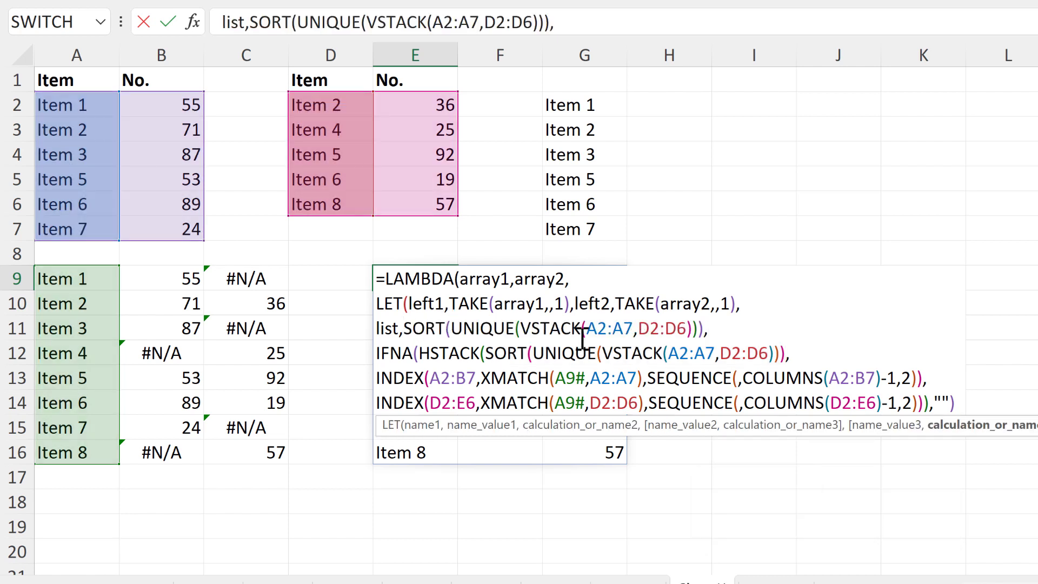
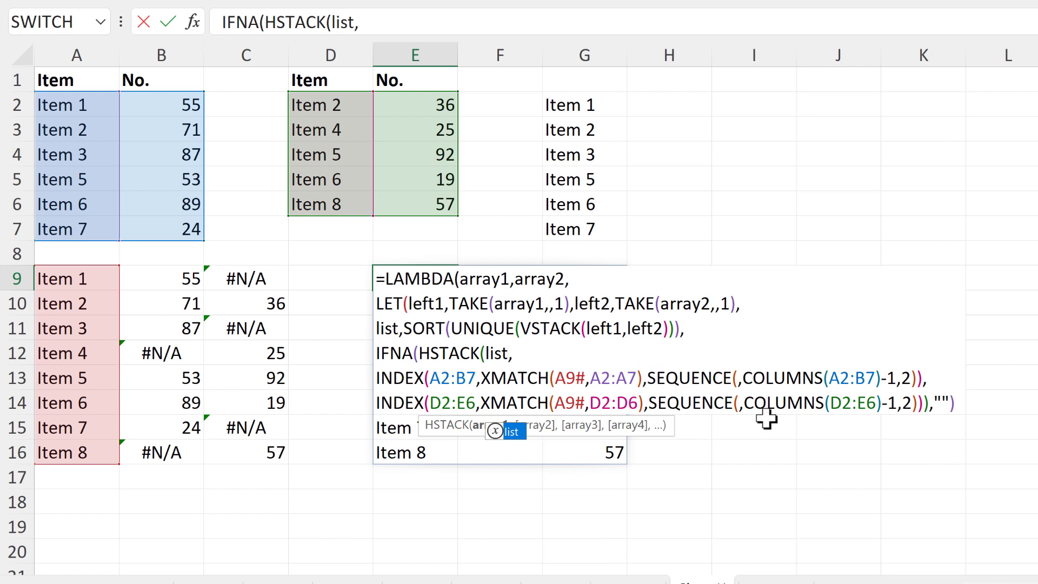
In the first INDEX expression, replace both A2:B7 references with array1, A9# with list, and A2:A7 with left1
drag(429, 377, 477, 377)
text(array1)
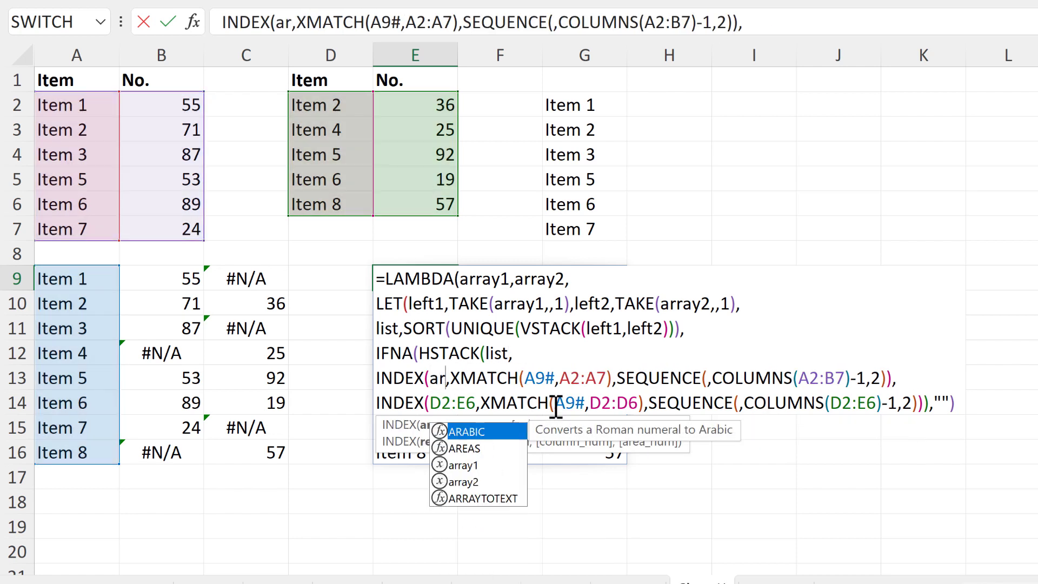
drag(559, 378, 588, 377)
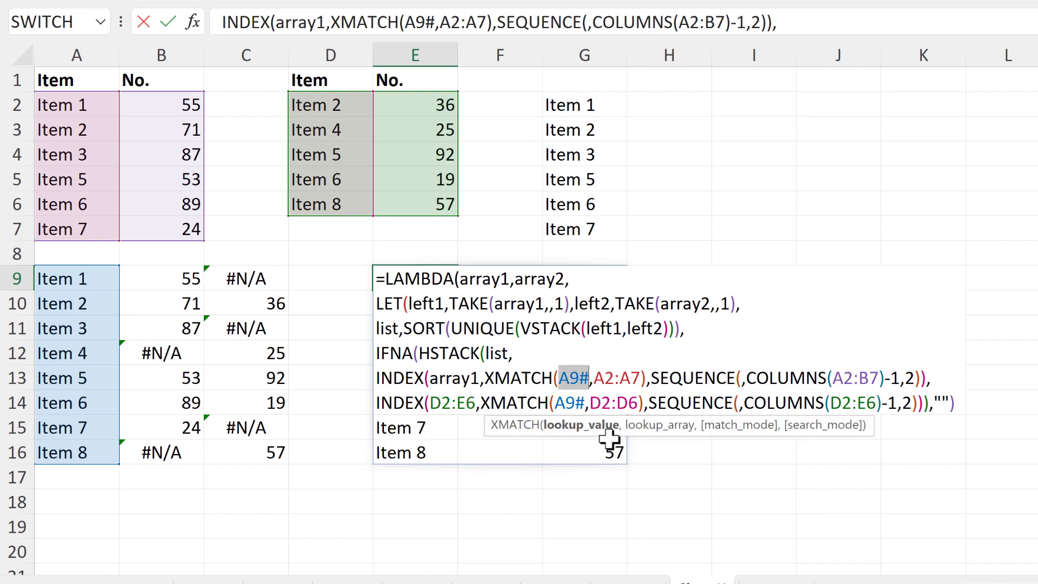
text(list)
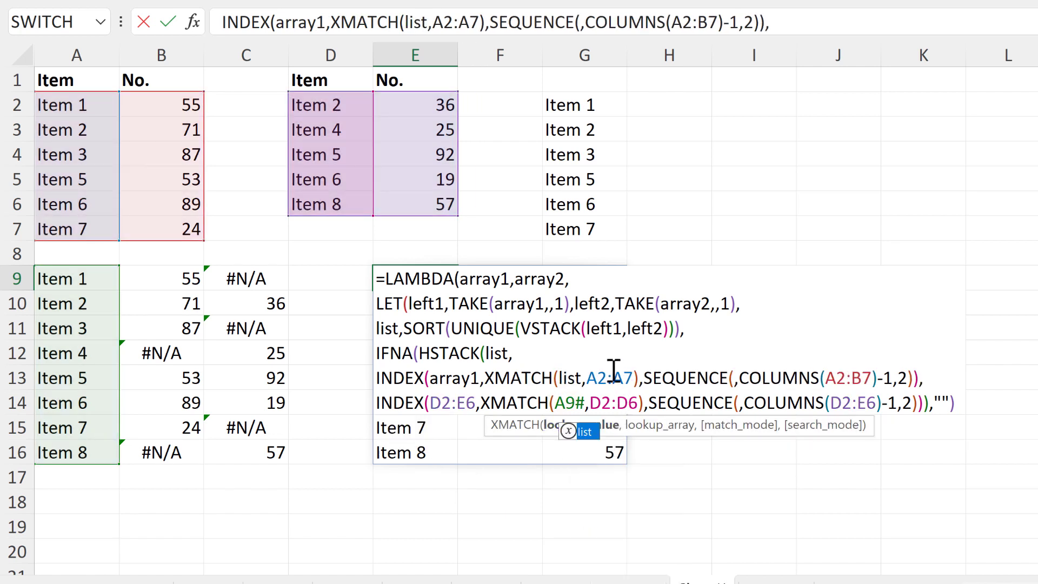
drag(588, 377, 634, 378)
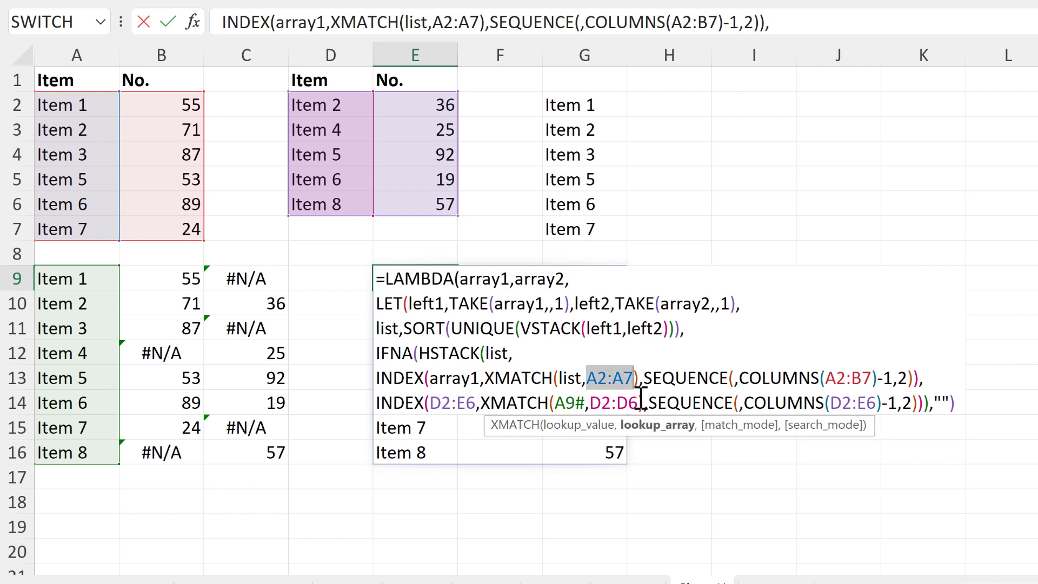
text(left1)
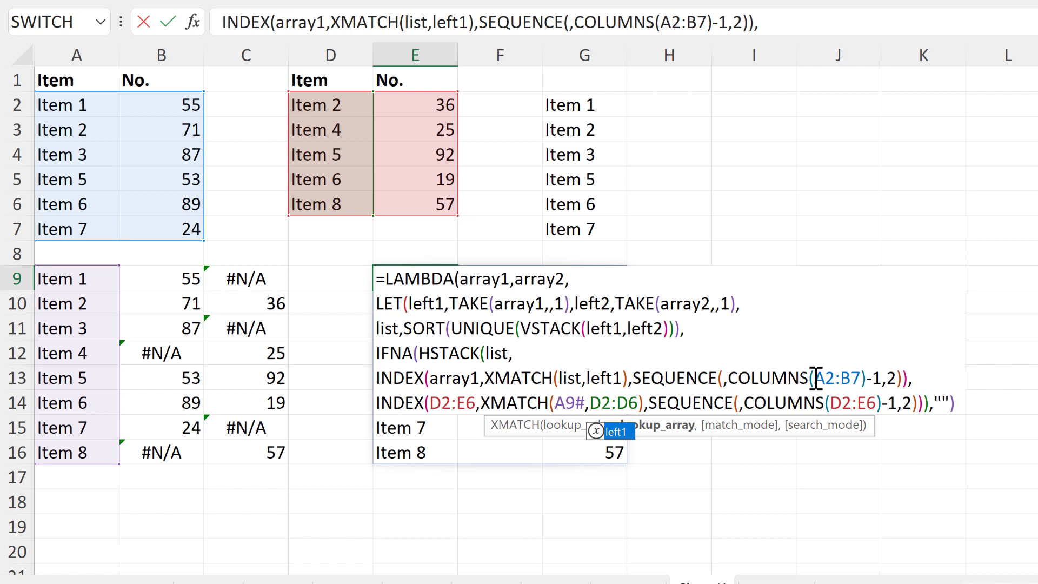
drag(816, 377, 860, 378)
text(array1)
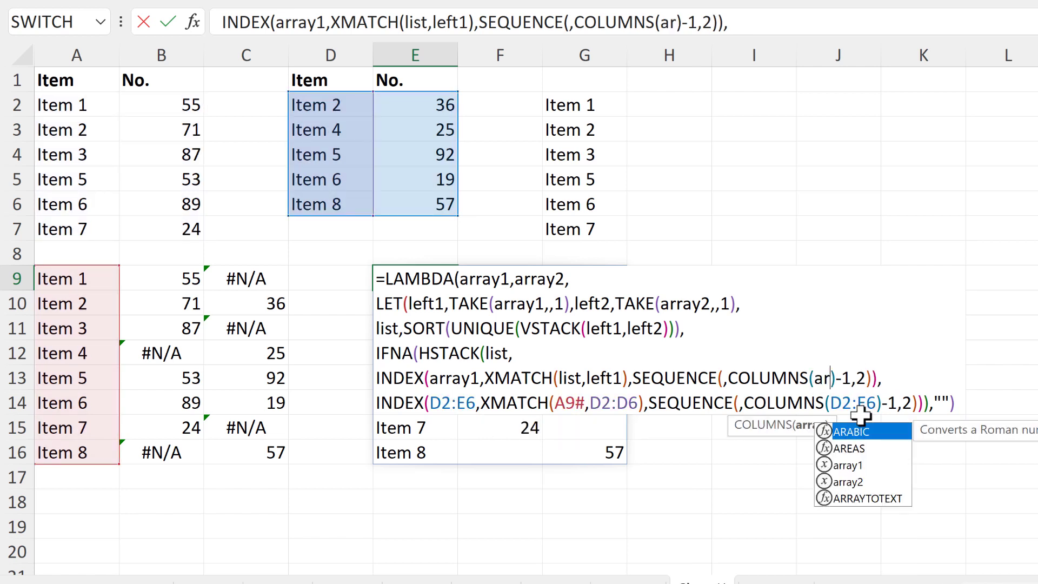
In the second INDEX expression, replace both D2:E6 references with array2, A9# with list, and D2:D6 with left2
drag(430, 402, 477, 402)
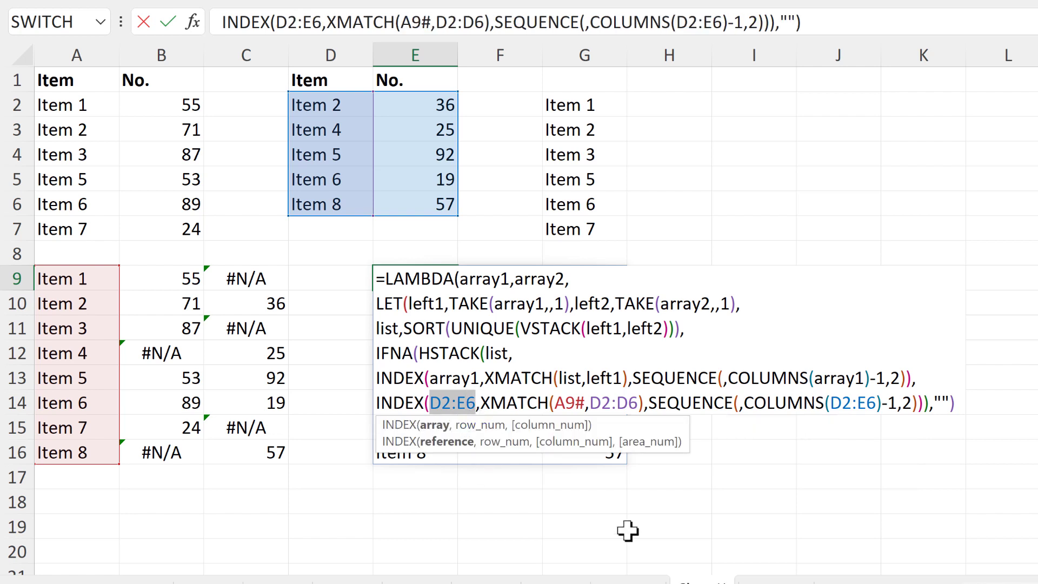
text(array2)
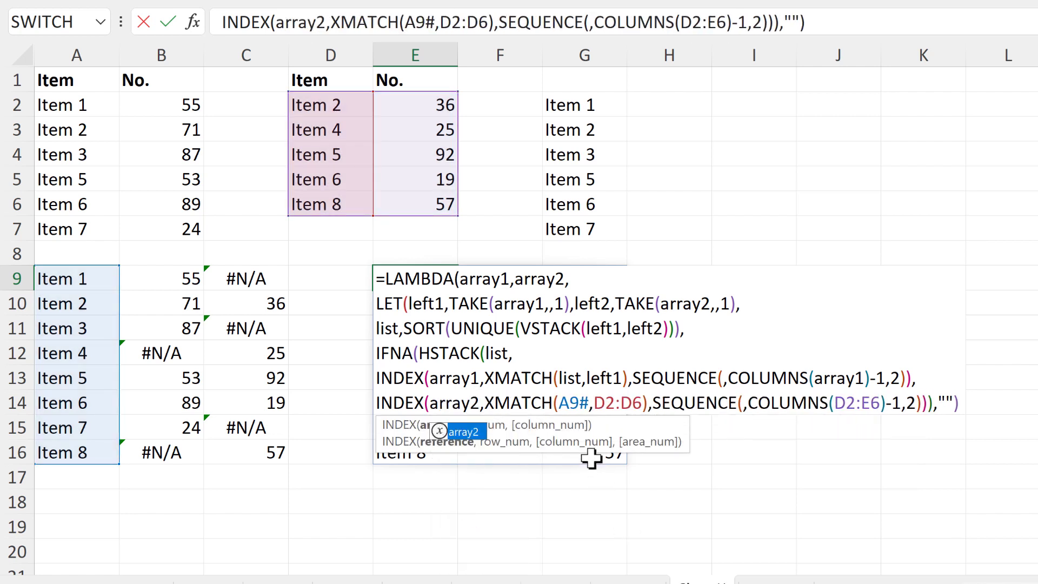
drag(560, 403, 589, 402)
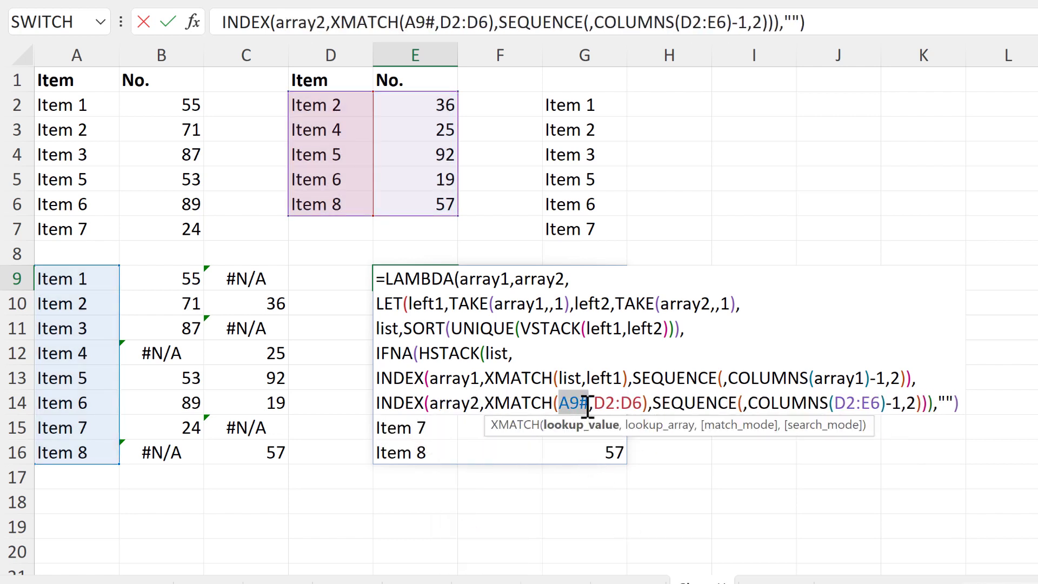
text(list)
drag(587, 403, 632, 402)
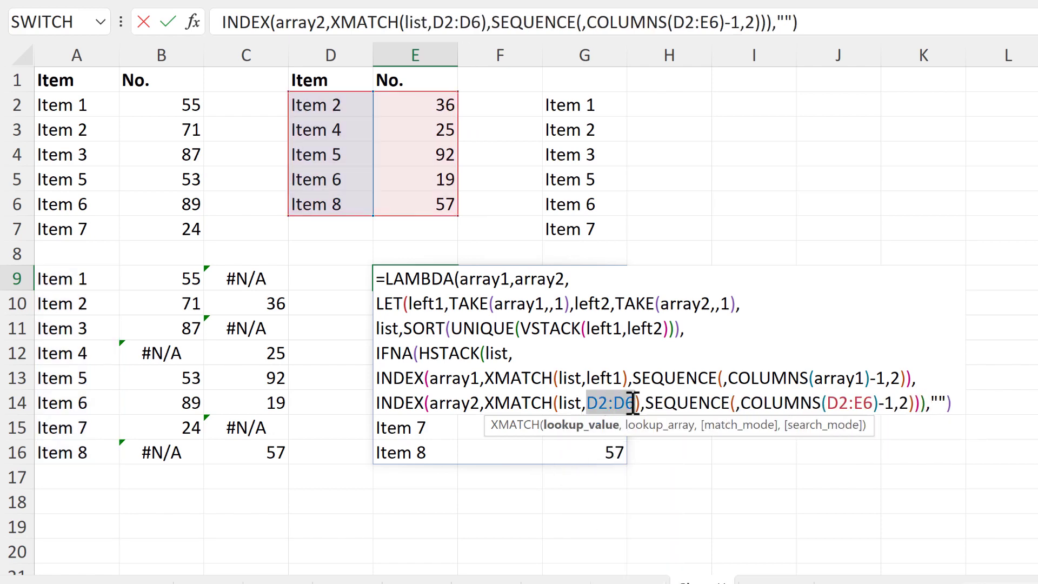
text(left2)
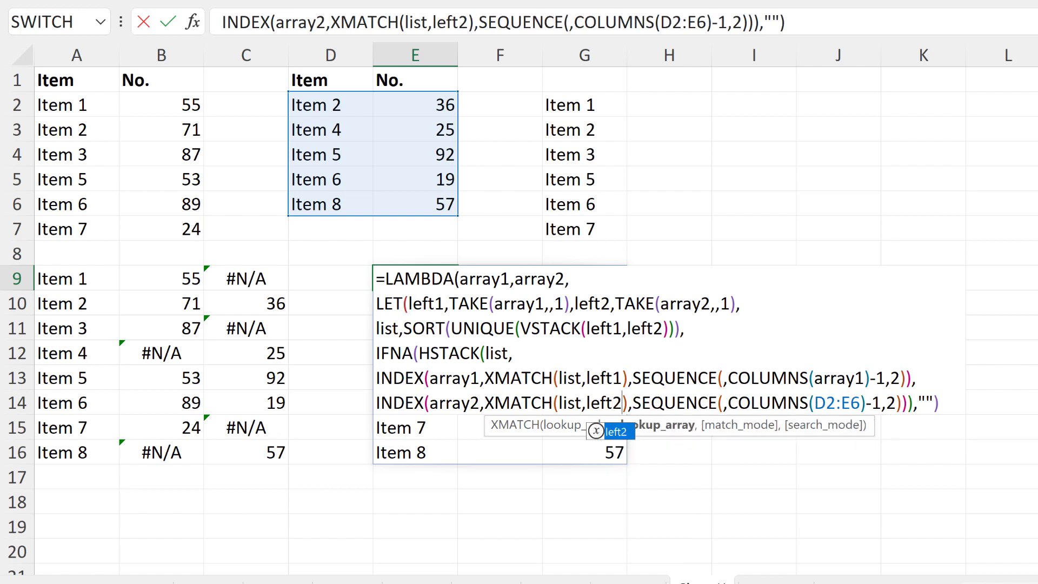
drag(813, 403, 861, 403)
text(arra)
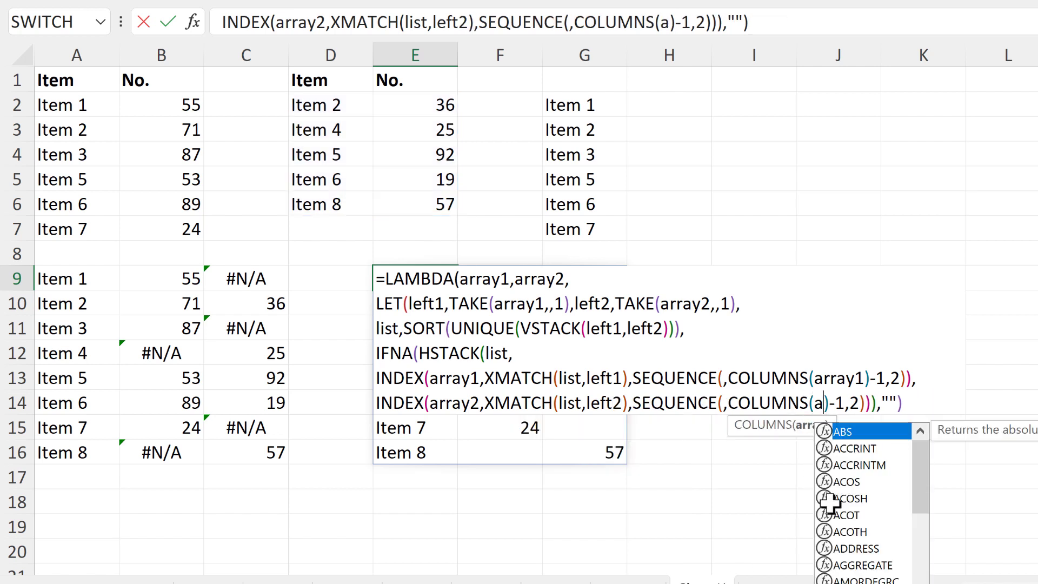
text(y2)
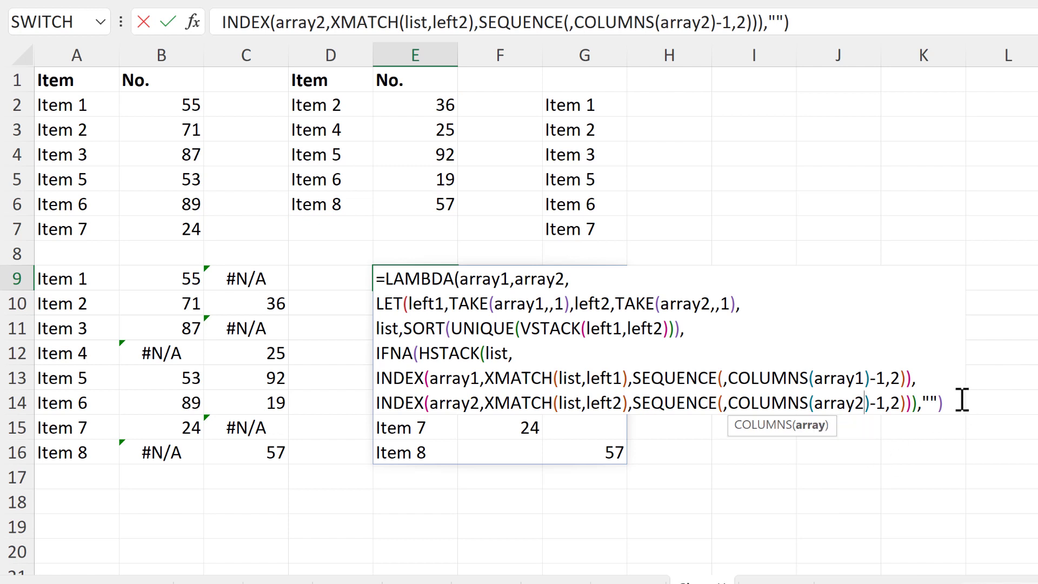
Close the LET and LAMBDA functions, append the test arguments (A2:B7,D2:E6), and enter the formula
click(957, 403)
text())
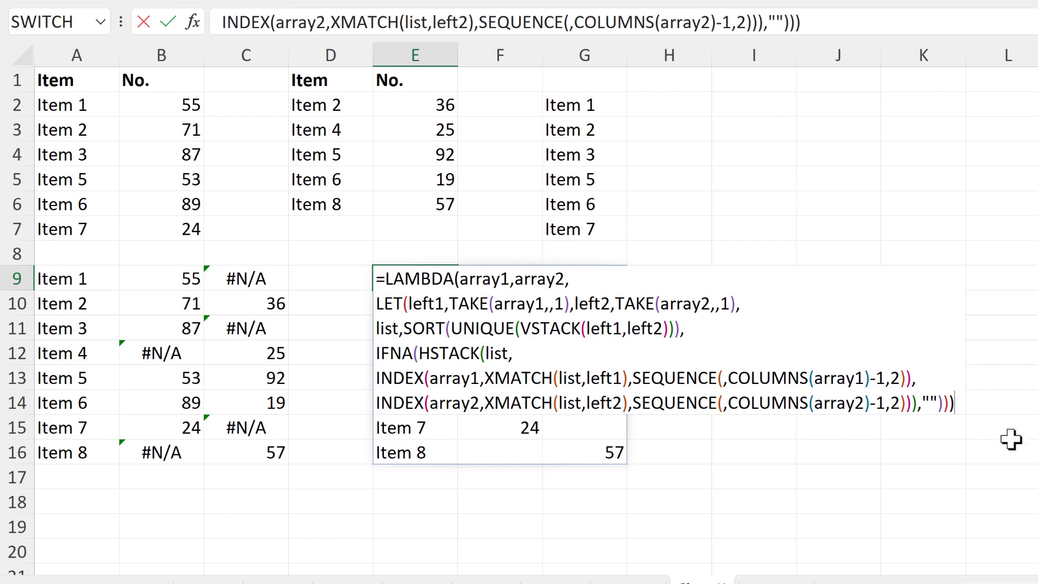
text(()
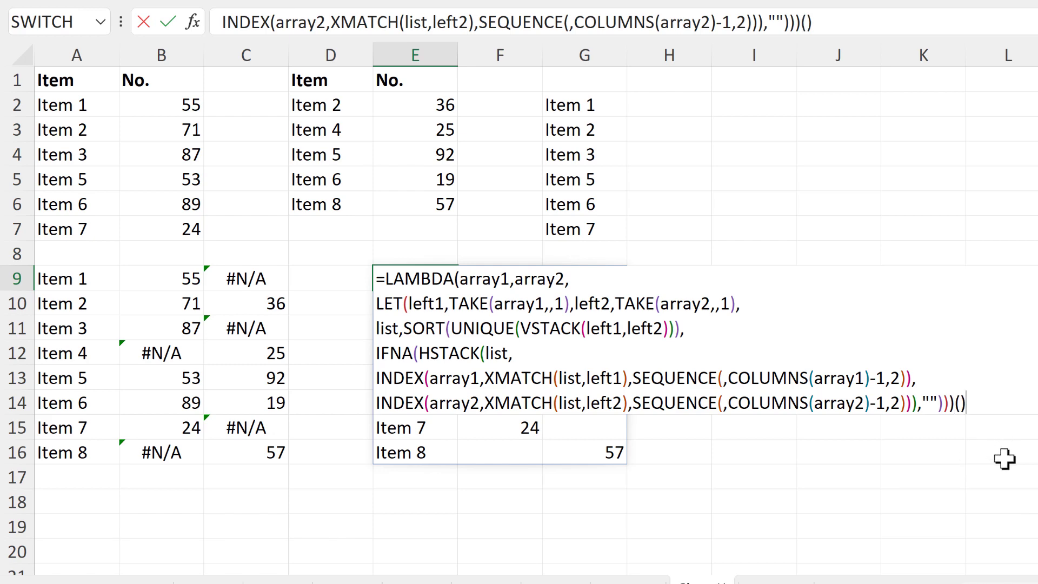
text())
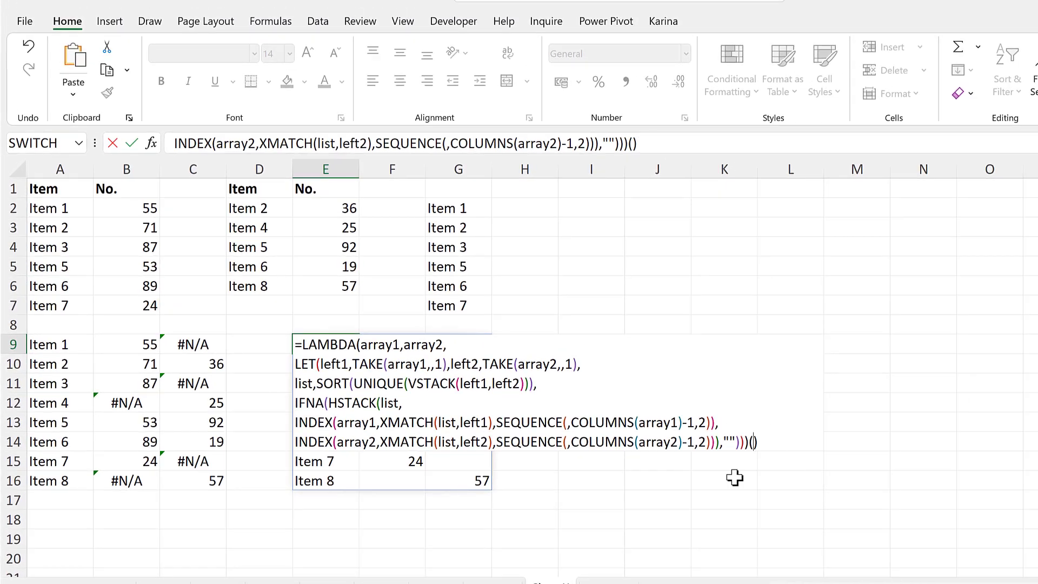
drag(81, 210, 130, 299)
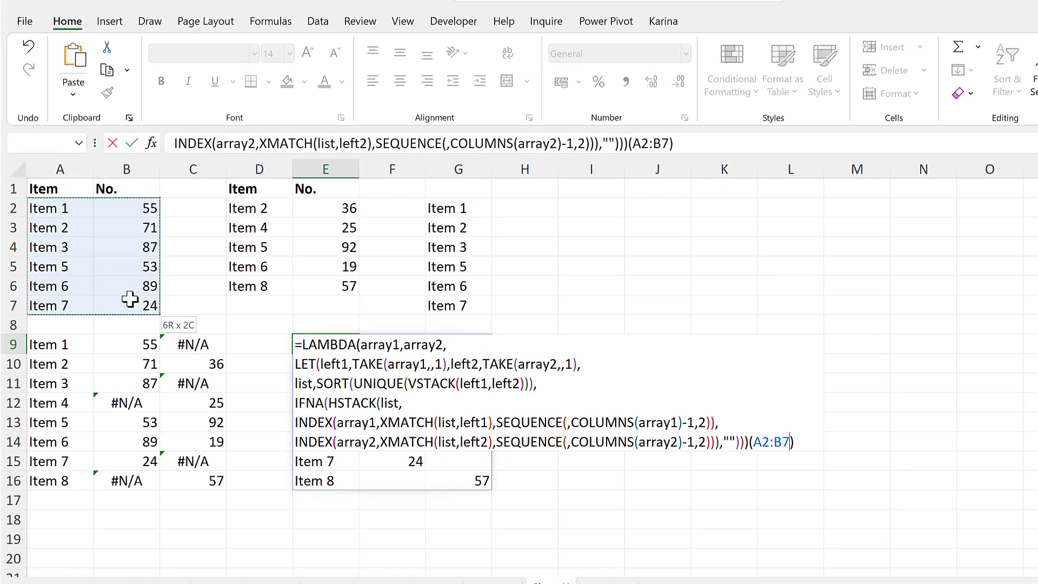
text(,)
drag(254, 212, 324, 287)
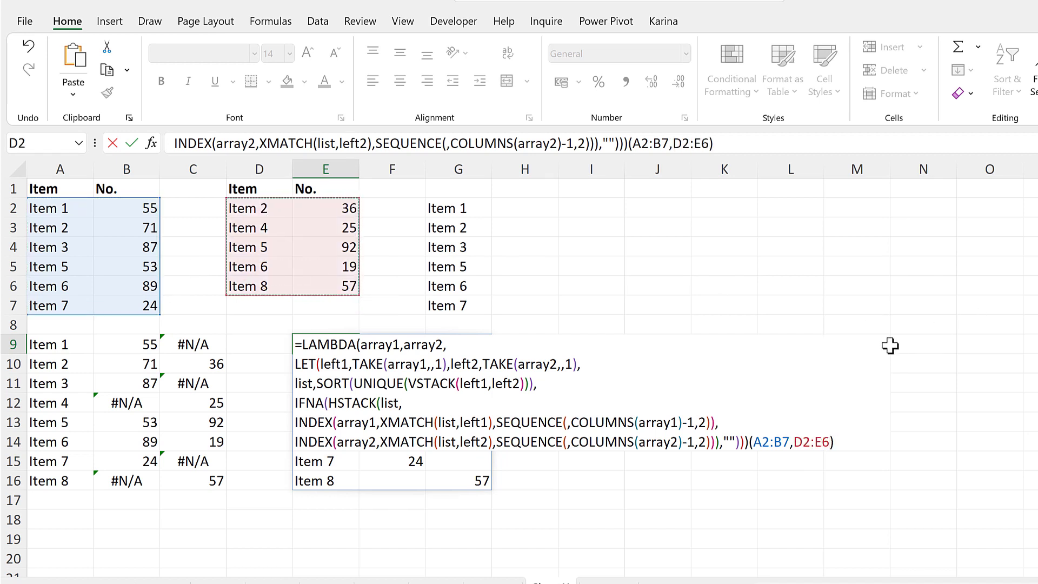
key(Return)
Copy the LAMBDA definition from E9 without its trailing (A2:B7,D2:E6) arguments, leaving the cell's formula as it is
click(340, 339)
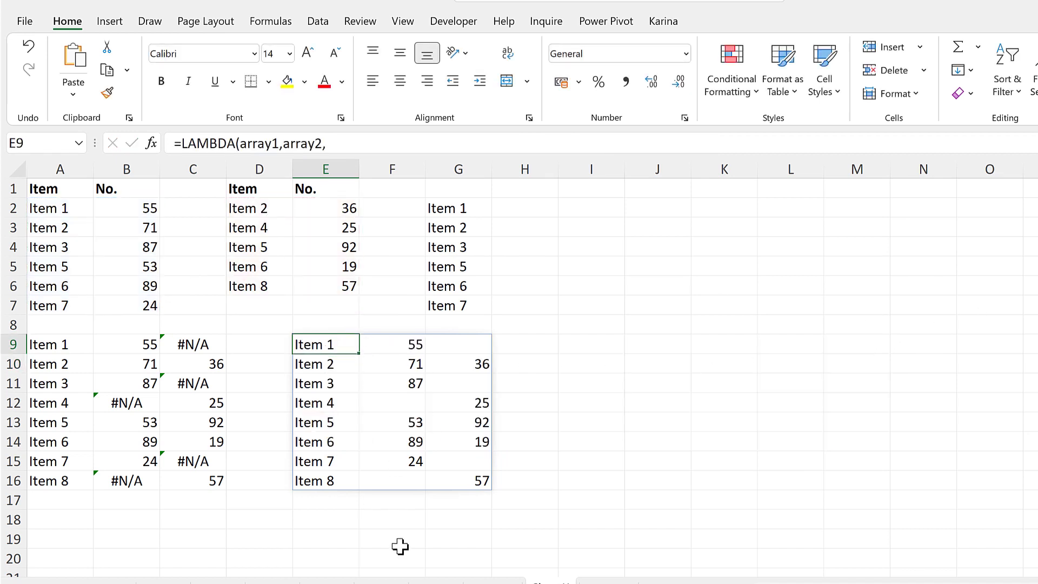
key(F2)
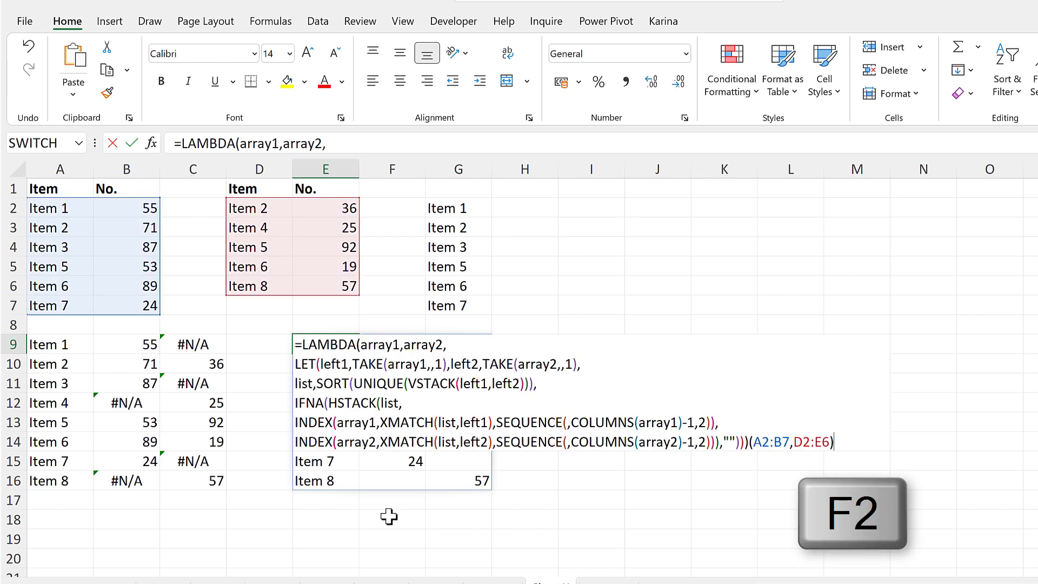
drag(294, 344, 751, 446)
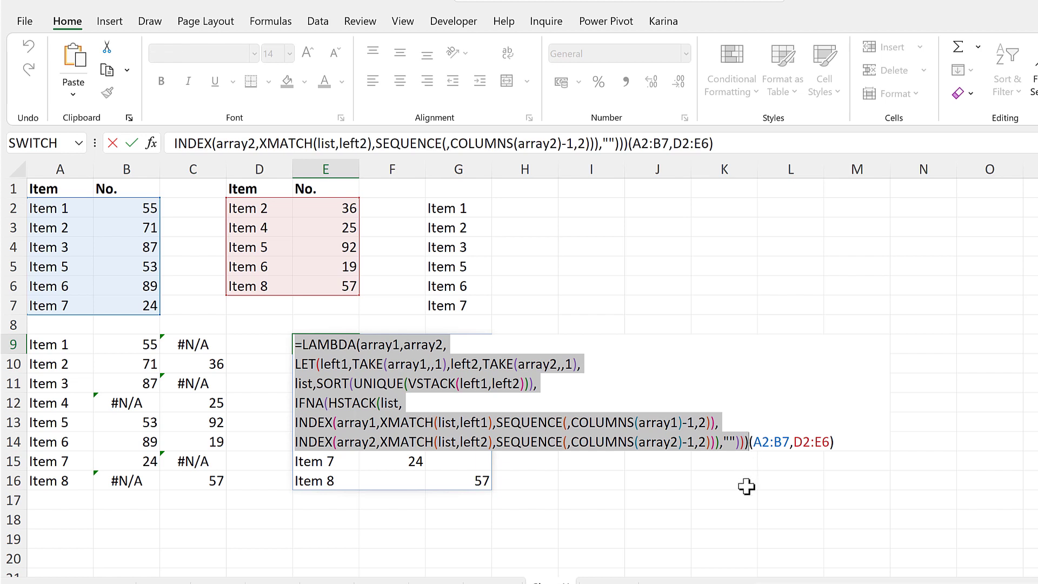
key(ctrl+c)
key(Escape)
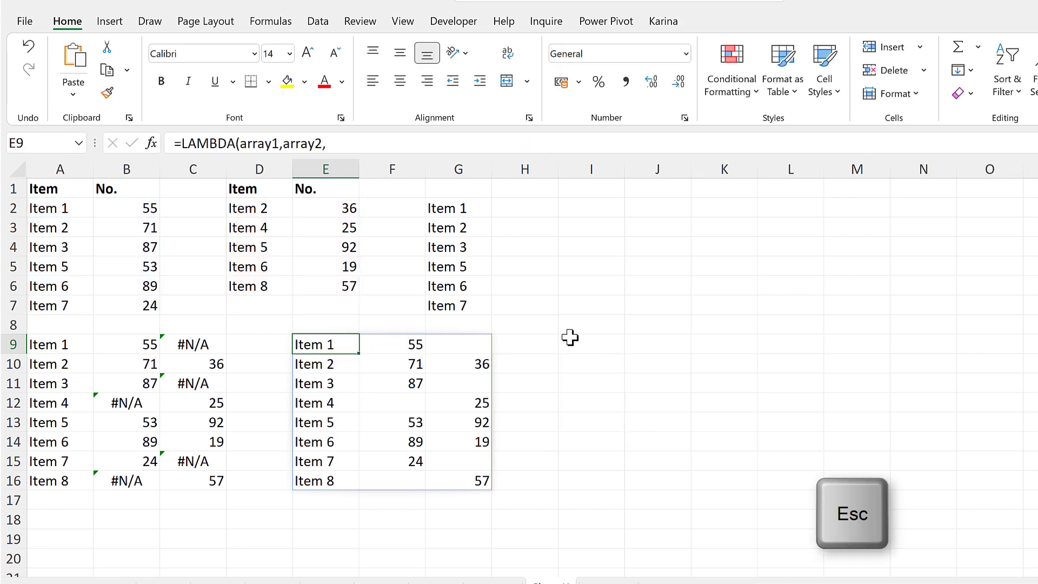
With I9 selected, define a workbook-scoped name HJOIN that refers to the copied LAMBDA formula
click(575, 346)
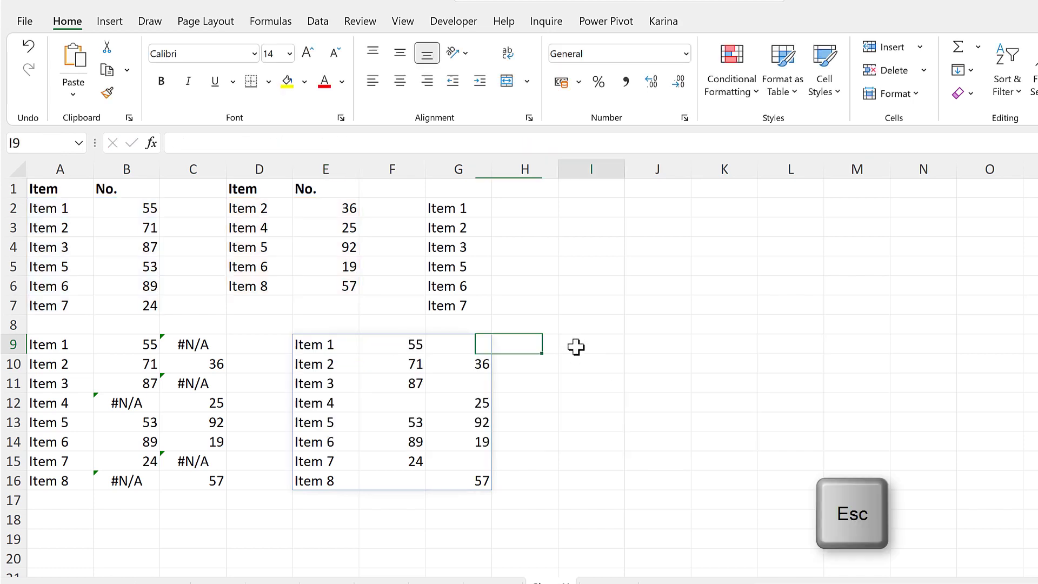
click(292, 28)
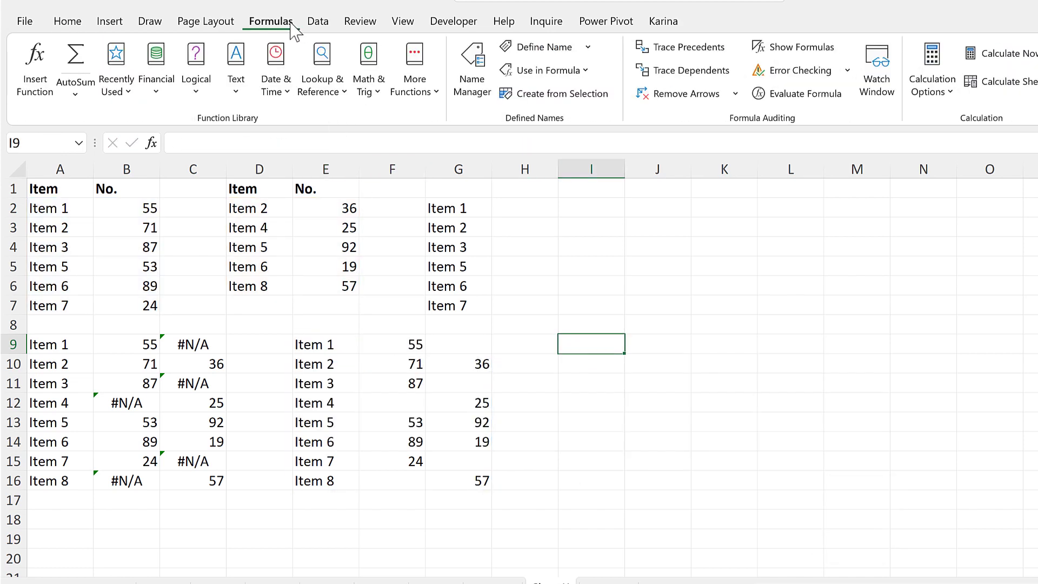
click(540, 54)
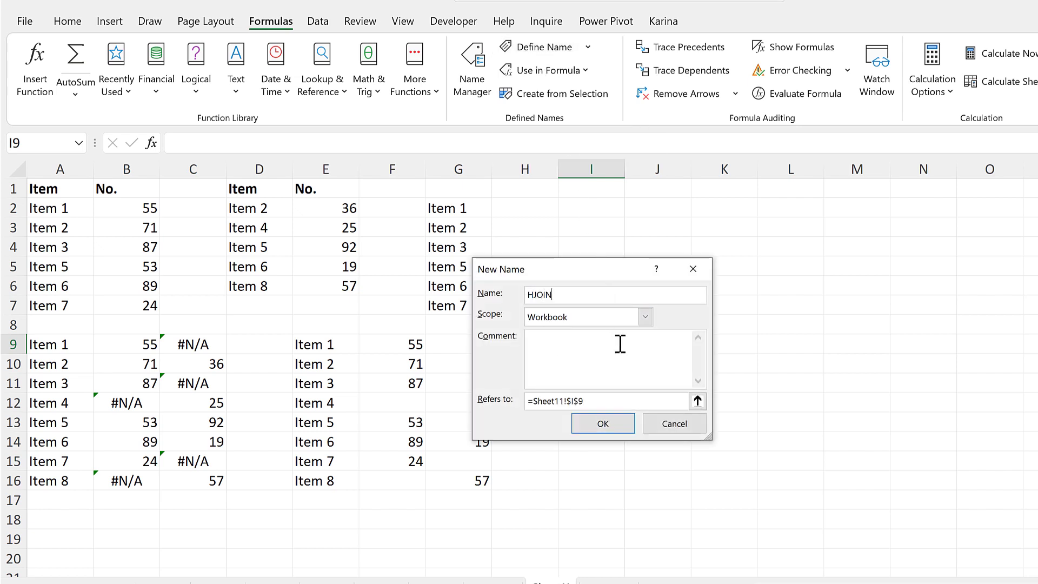
drag(589, 400, 508, 403)
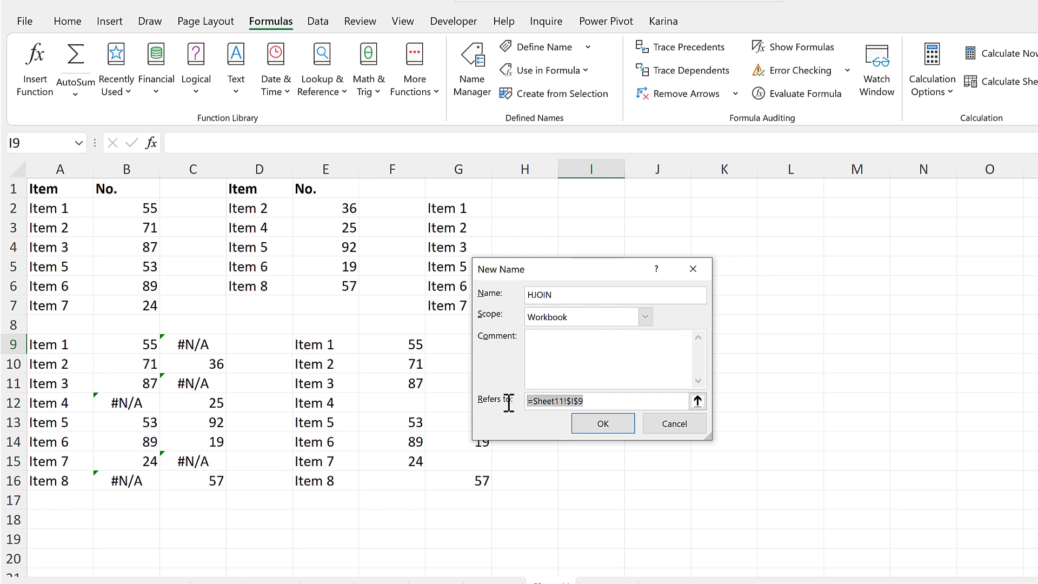
key(ctrl+v)
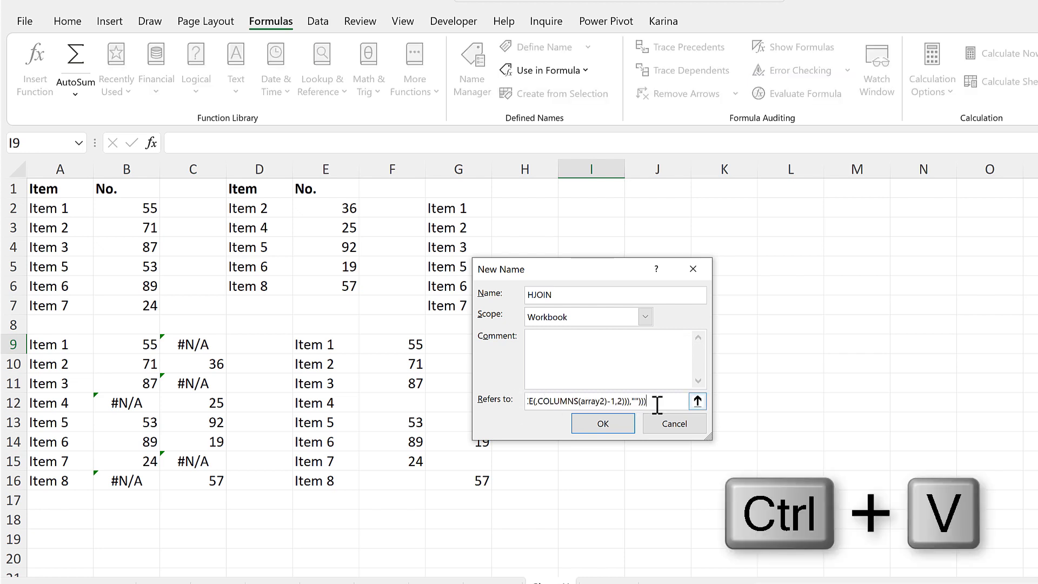
key(Home)
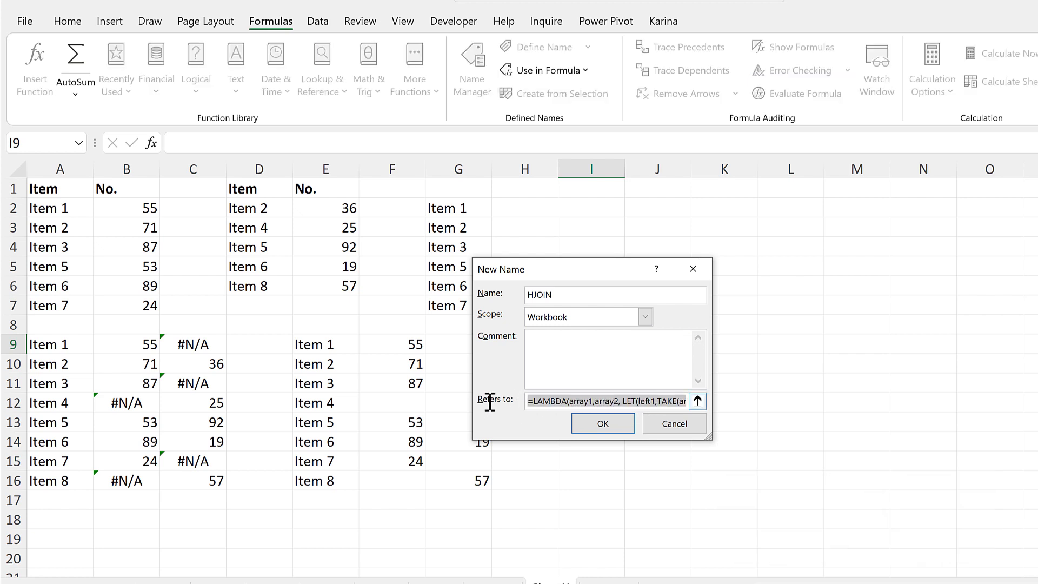
click(557, 401)
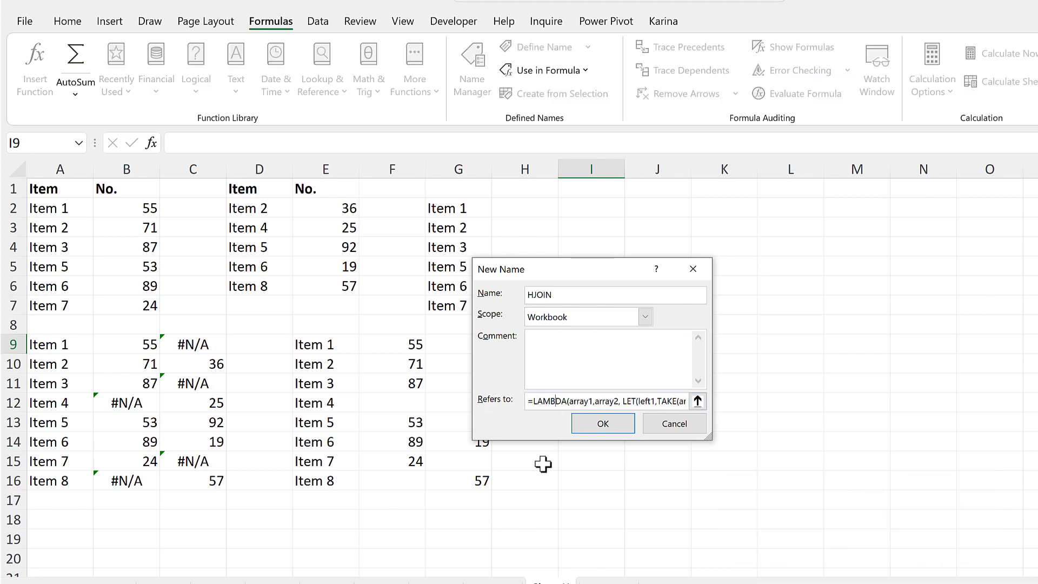
click(598, 425)
Enter =HJOIN(A2:B7,D2:E6) in cell I9 to join the two item tables with the custom function
text(=hjoin)
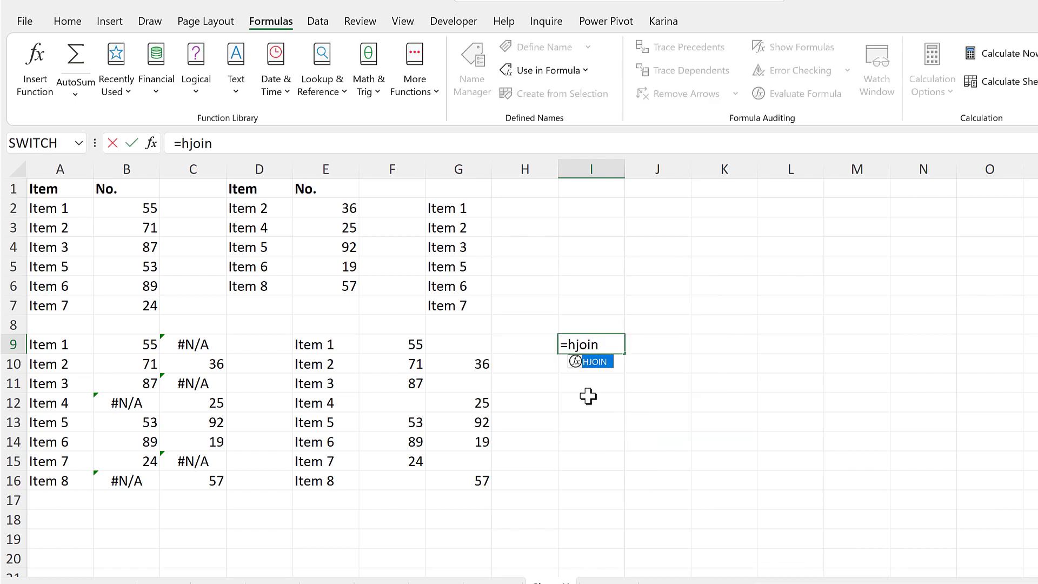
double_click(592, 362)
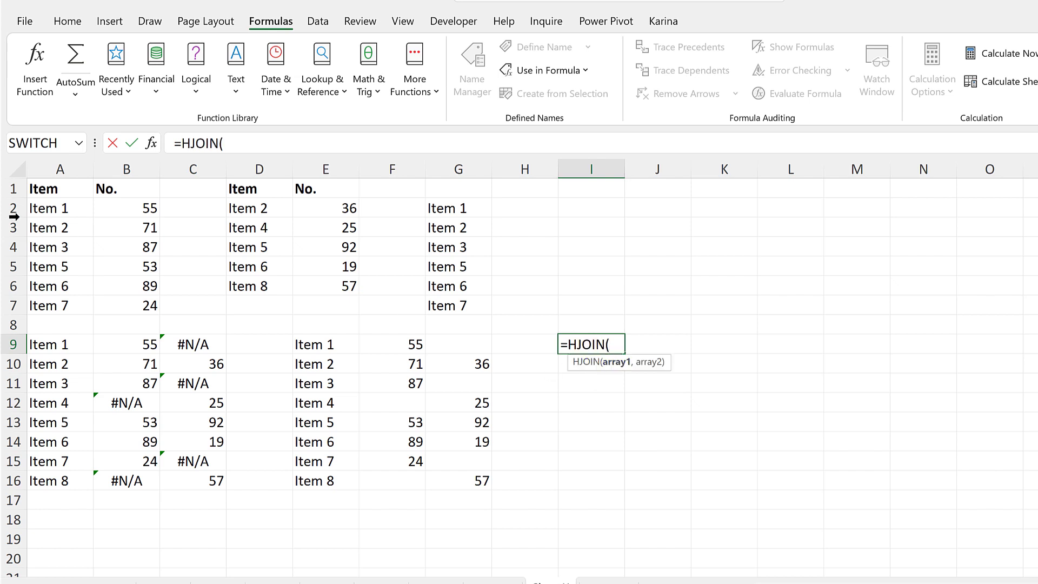
drag(46, 206, 151, 303)
text(,)
click(243, 212)
drag(330, 274, 349, 290)
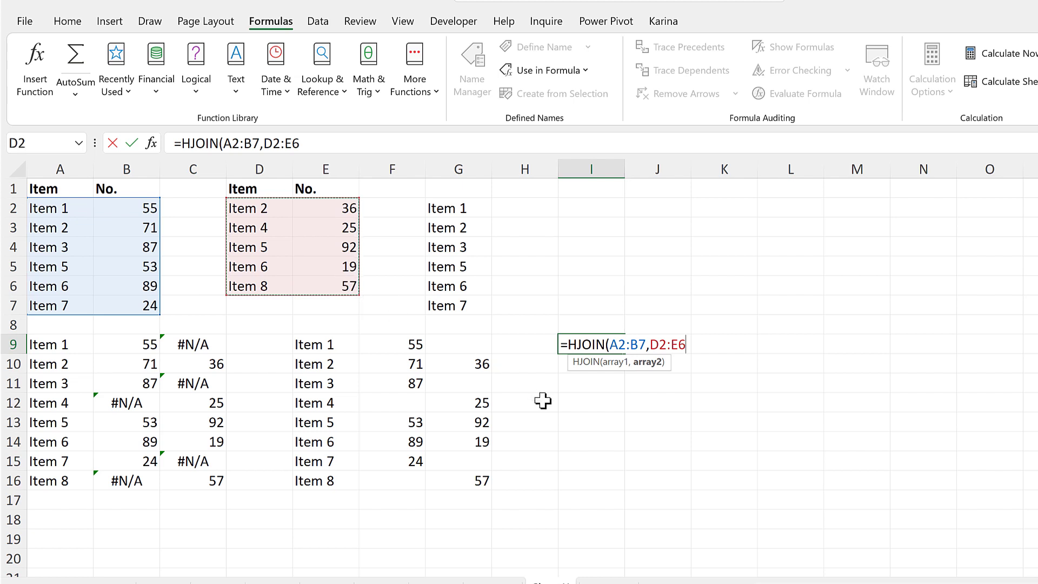
key(Return)
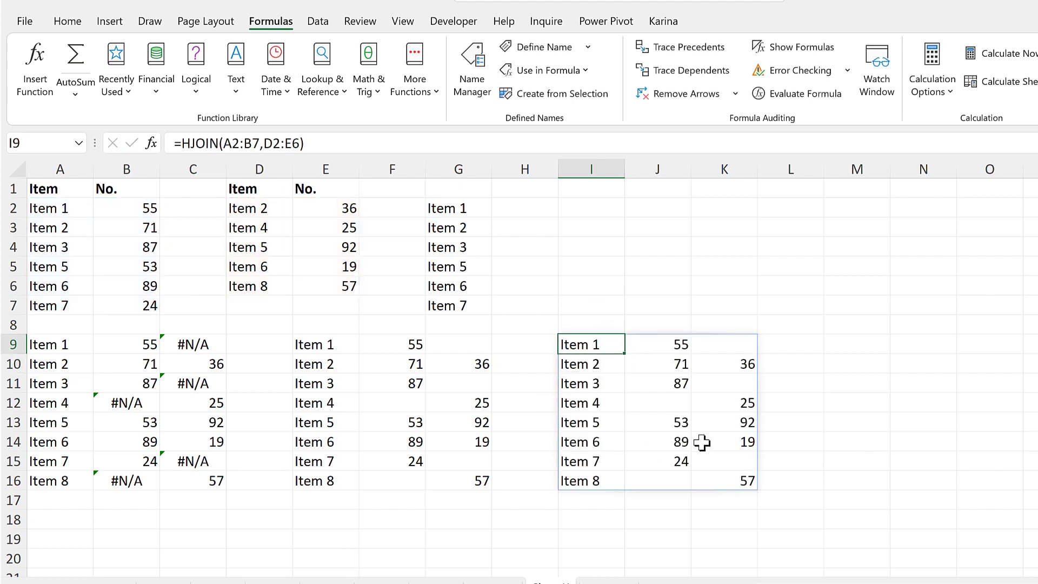
click(583, 522)
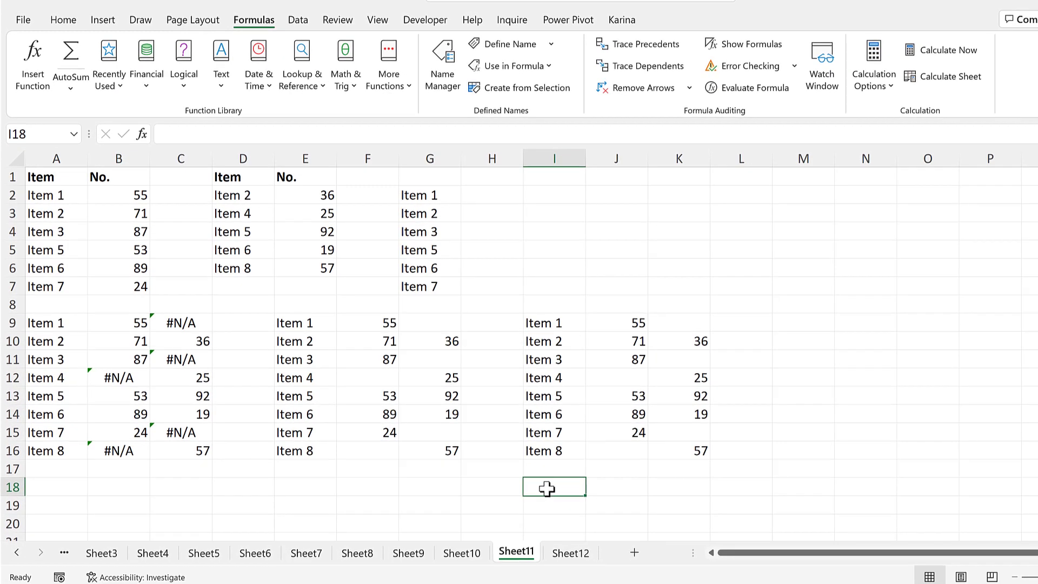
On Sheet12, enter =HJOIN(A2:C11,E2:H14) in cell J2 to join the two multi-column tables
click(571, 557)
click(540, 191)
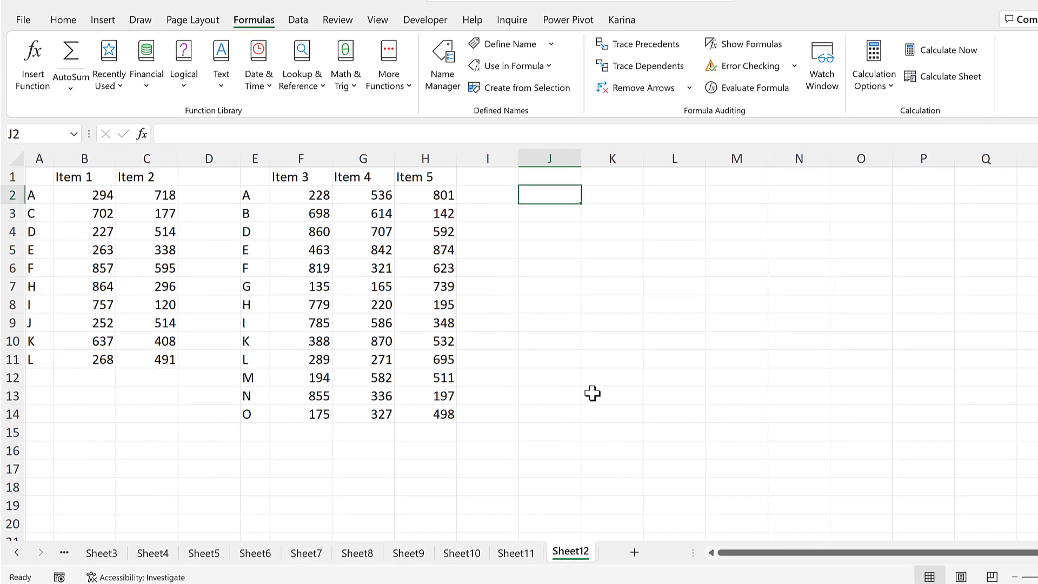
text(=hjoin)
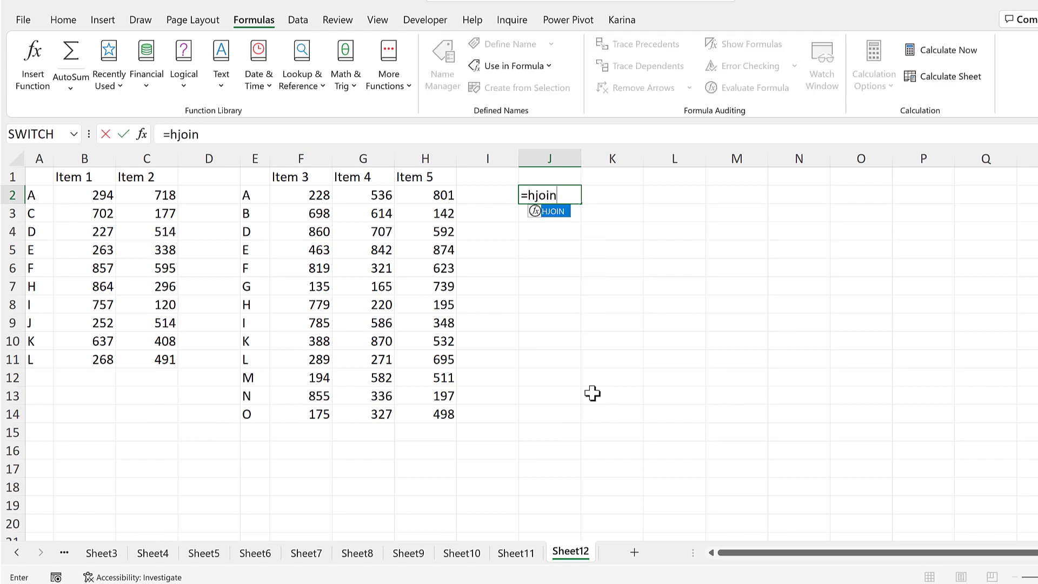
key(Tab)
drag(42, 186, 171, 356)
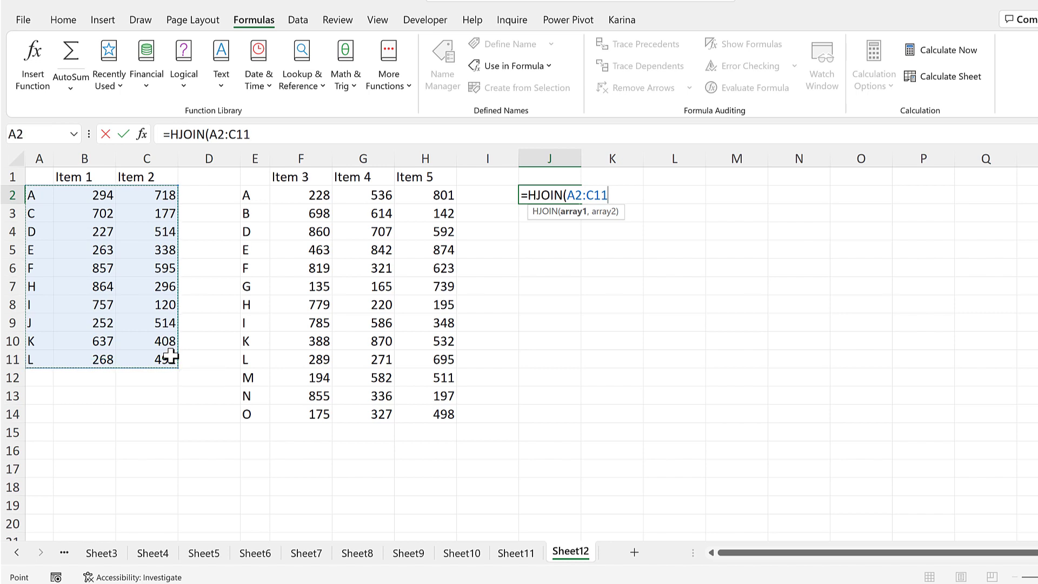
text(,)
drag(254, 196, 436, 409)
key(Return)
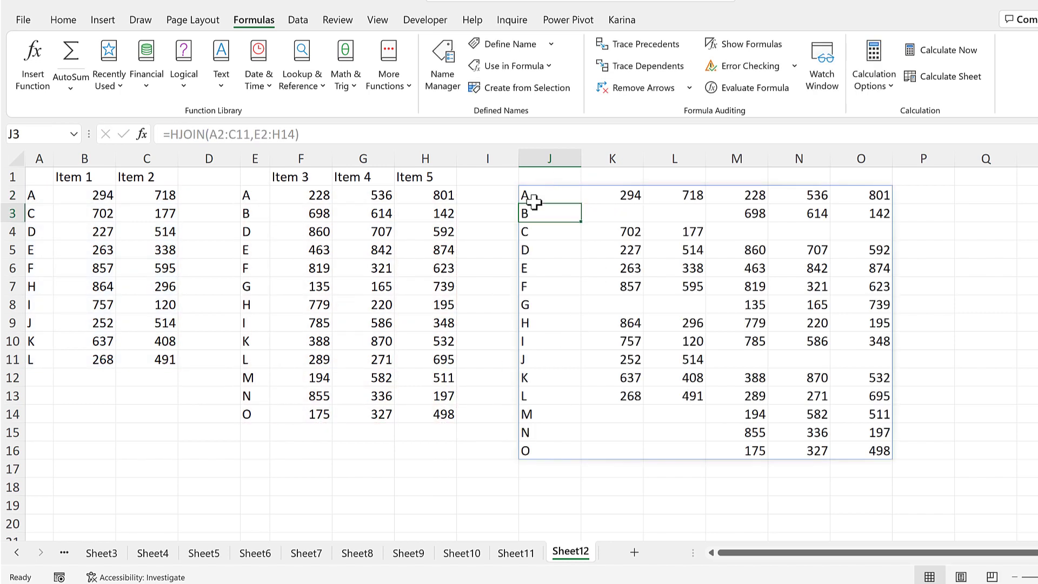
click(992, 287)
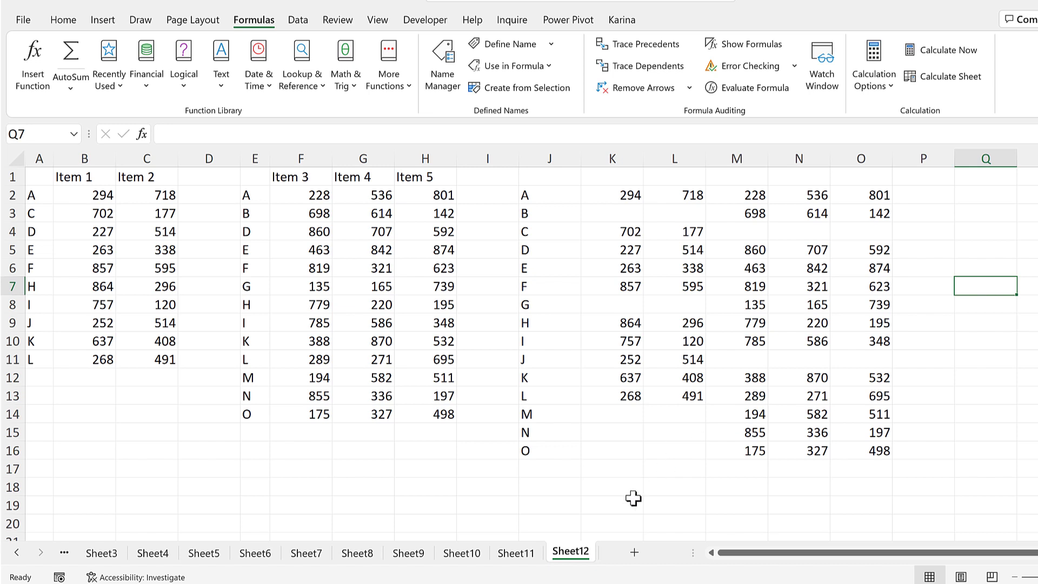
Return to Sheet11 and select the empty cell M7
click(515, 551)
click(810, 282)
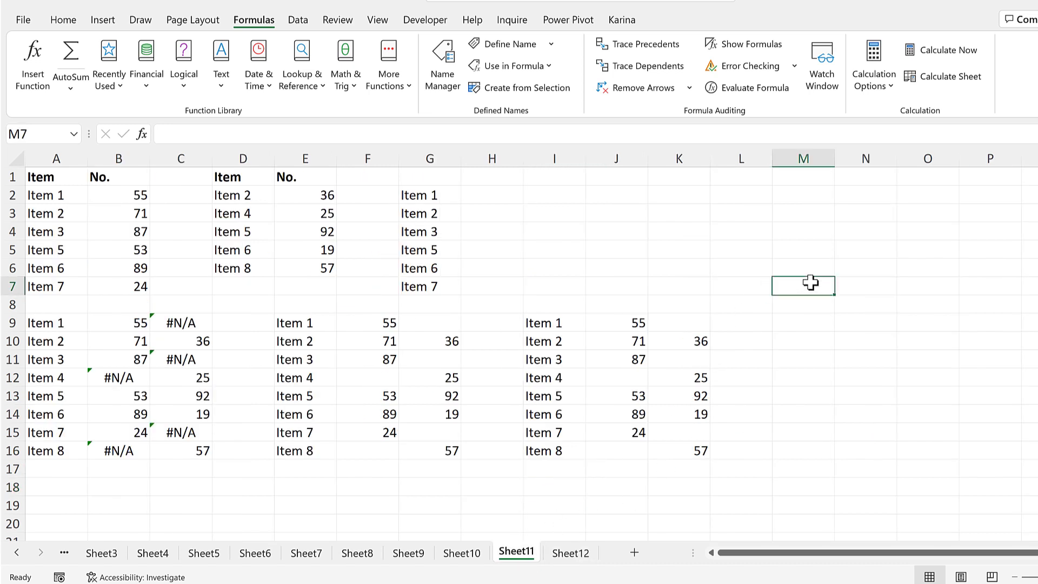